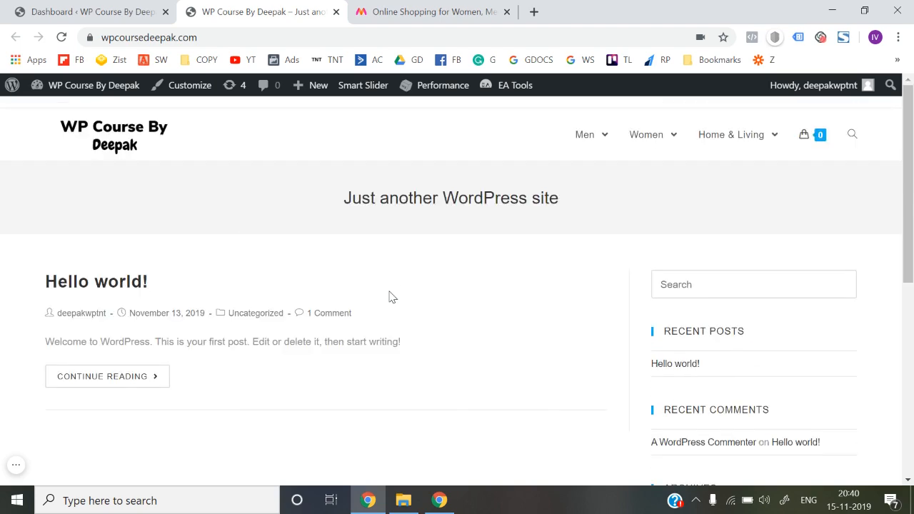
scroll(391, 297, down, 6)
scroll(392, 296, up, 6)
Step: Open the WooCommerce shipping settings from the site's admin dashboard and start a new shipping zone
key(ctrl+shift+Tab)
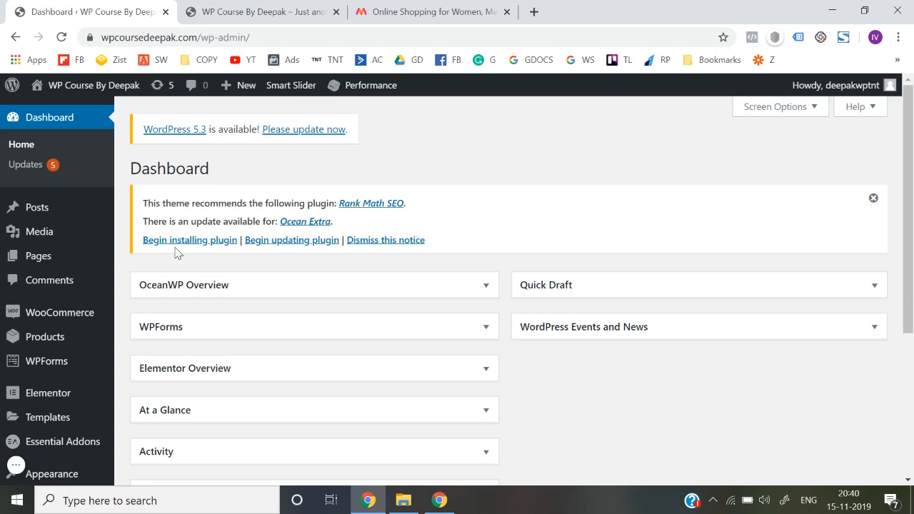
mouse_move(88, 320)
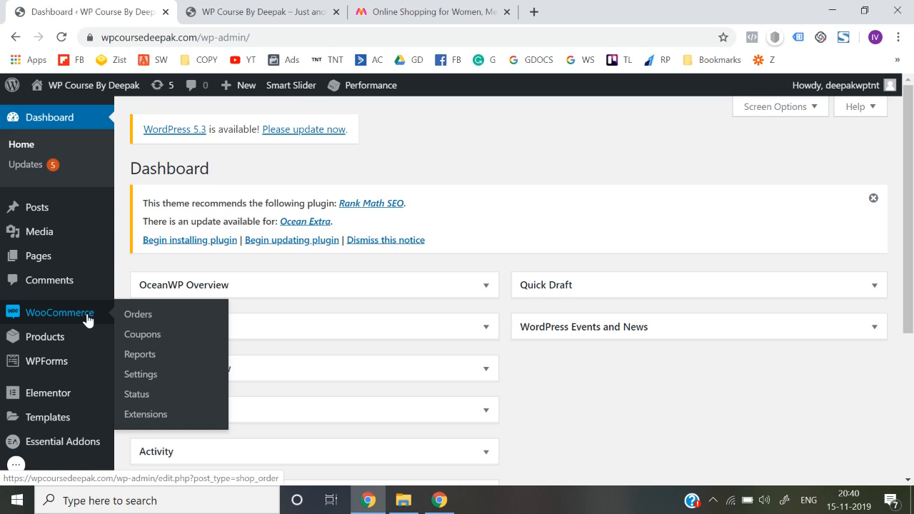
click(147, 377)
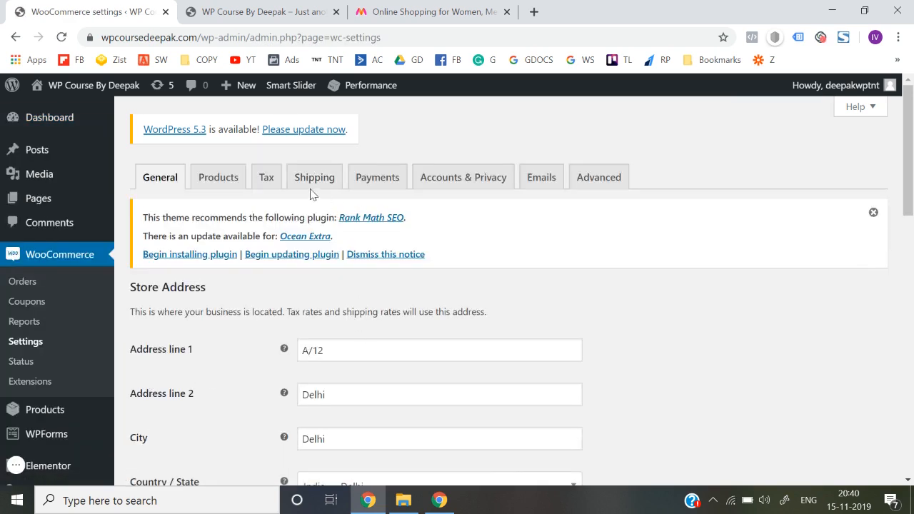
click(319, 184)
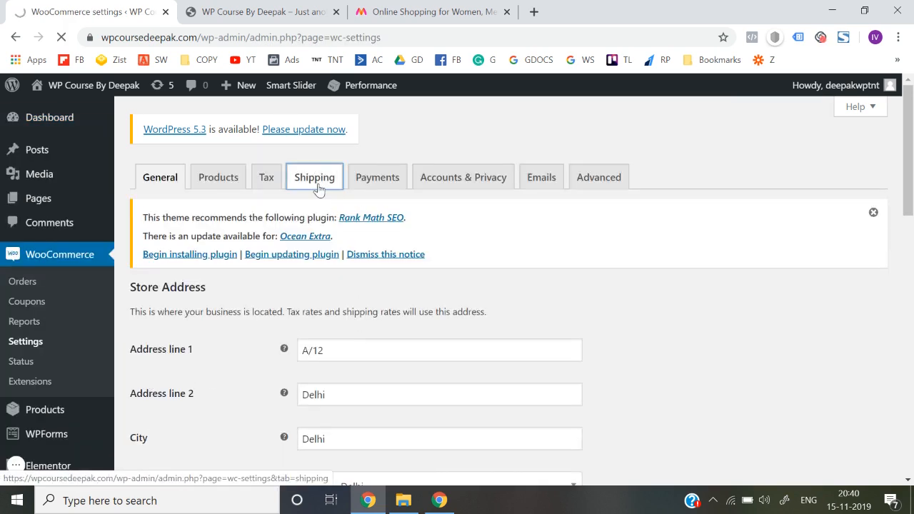
scroll(398, 363, down, 1)
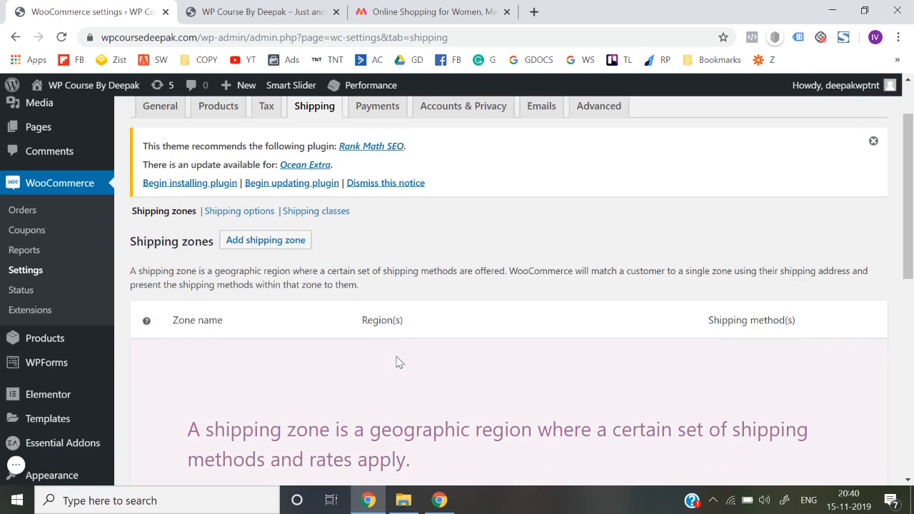
click(284, 243)
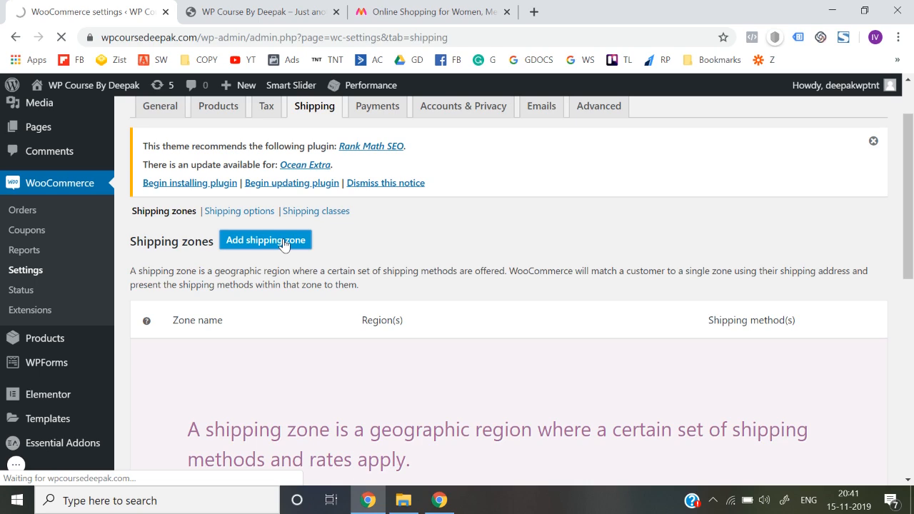
Step: Name the shipping zone "Shipping - India" and set its region to India
scroll(399, 302, down, 2)
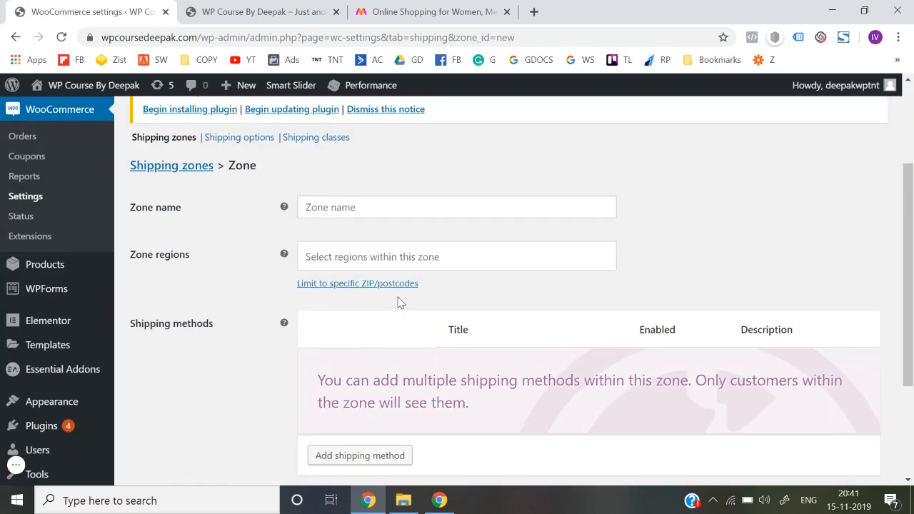
click(327, 215)
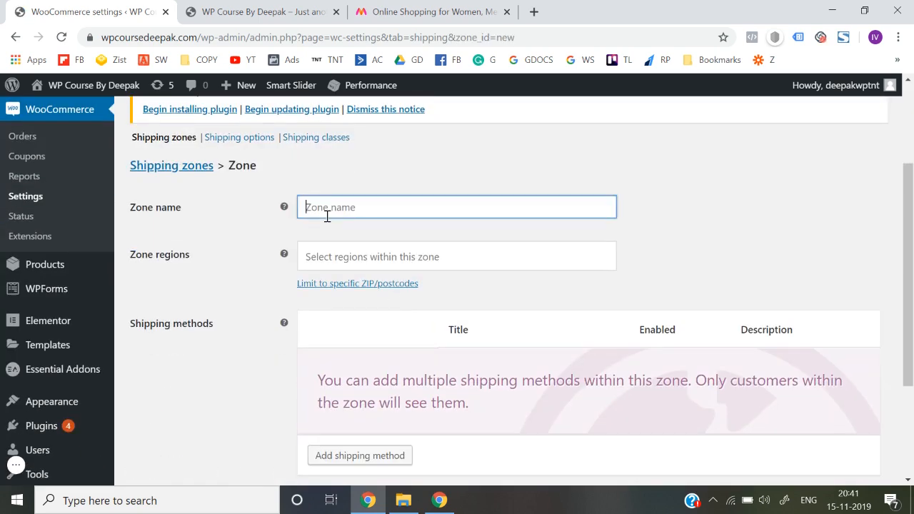
text(Shipping  - India)
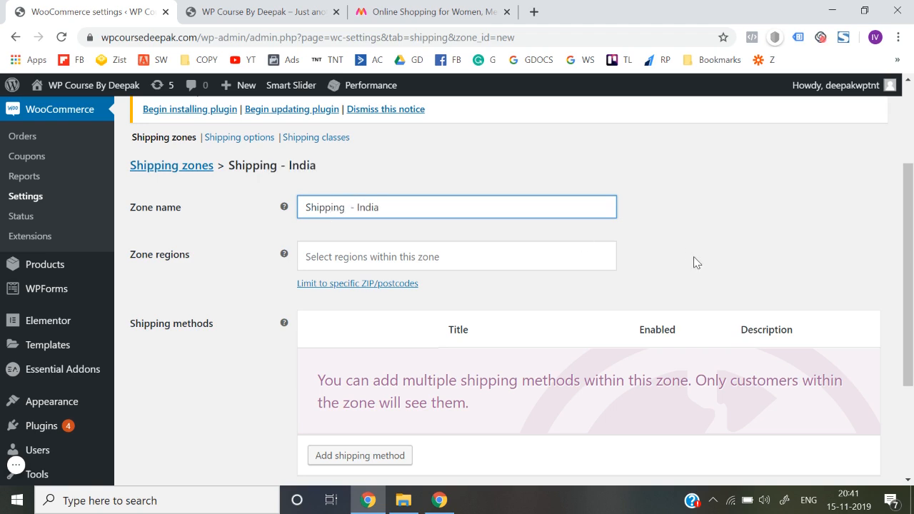
click(476, 262)
text(India)
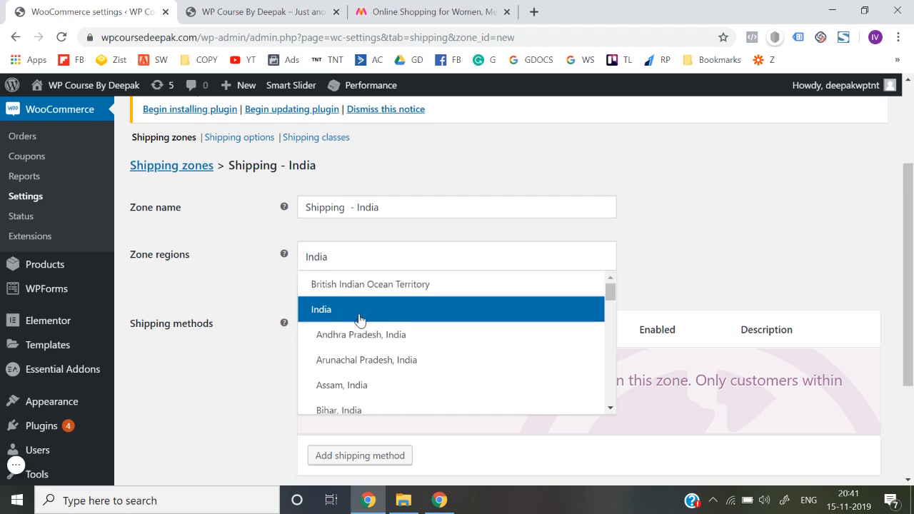
click(360, 320)
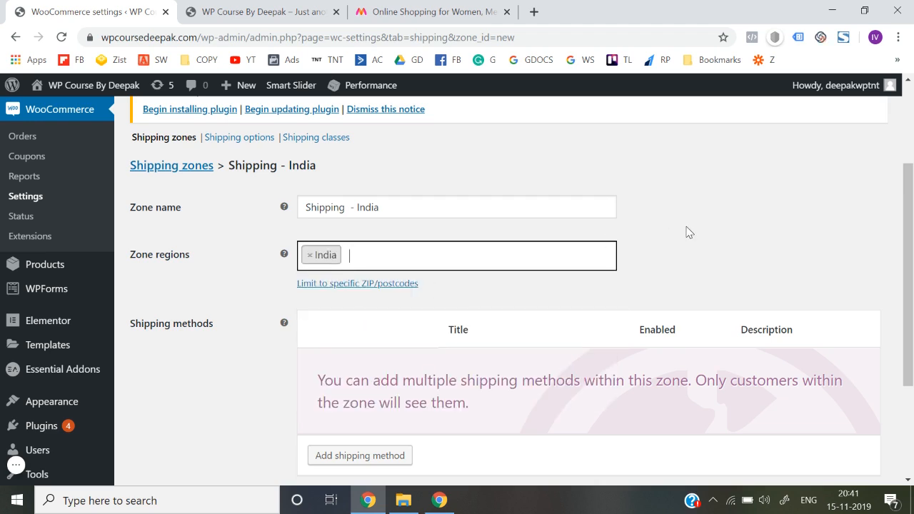
Step: Look through the available shipping methods and add Flat rate to the India shipping zone
scroll(688, 231, down, 2)
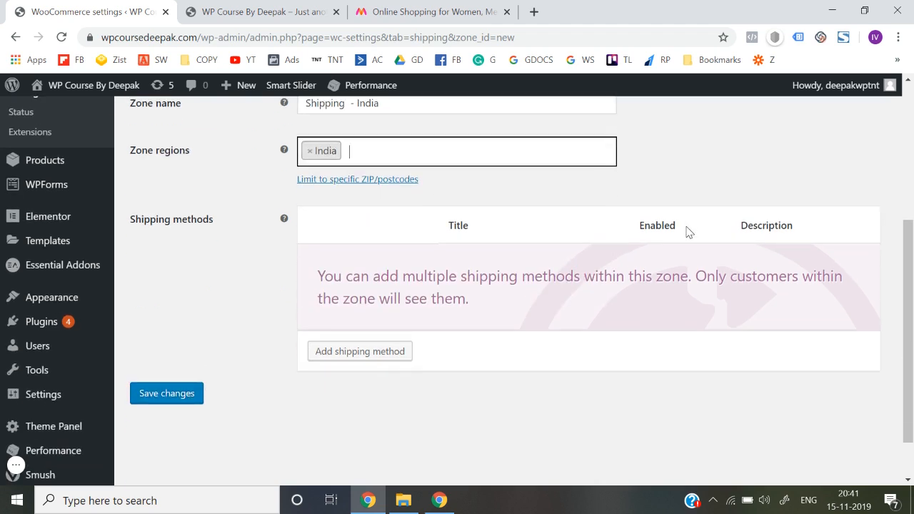
click(390, 352)
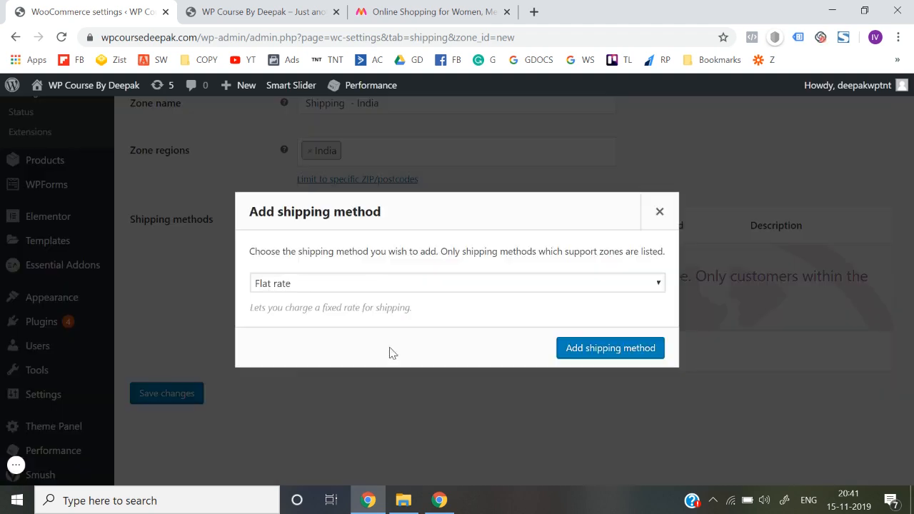
click(377, 289)
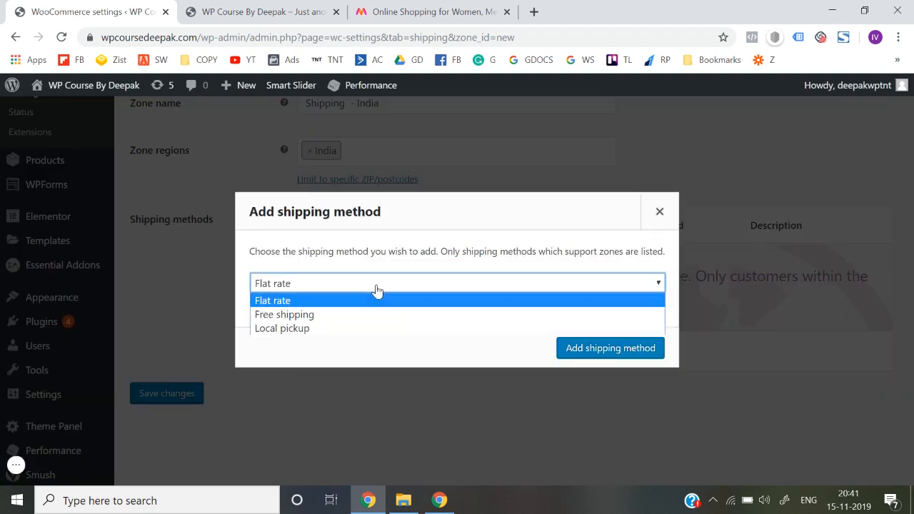
click(345, 315)
click(326, 287)
click(306, 328)
click(307, 276)
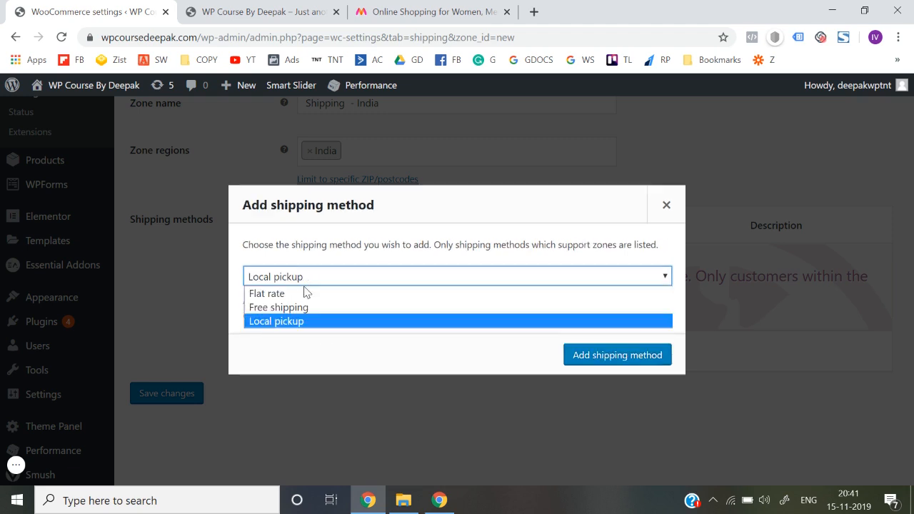
click(306, 293)
click(593, 350)
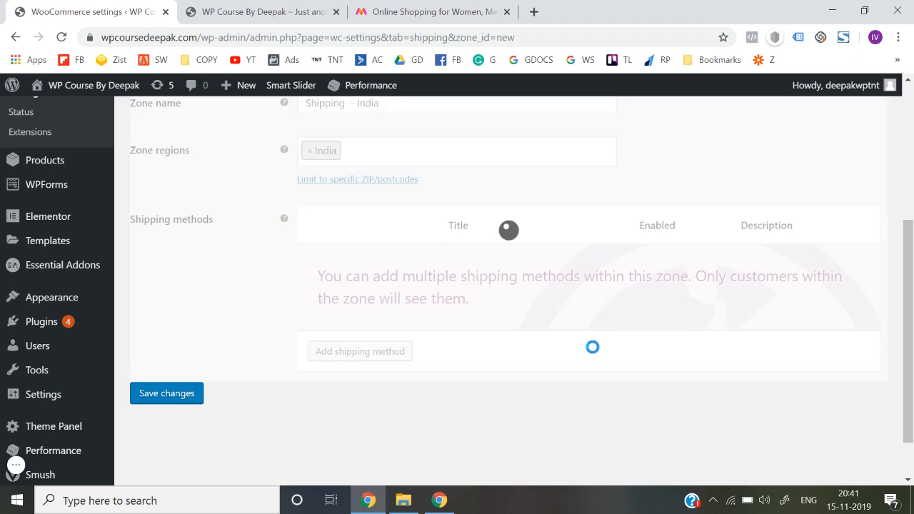
Step: Set the Flat rate method's tax status to Taxable and its cost to 50, and save the settings
mouse_move(386, 265)
click(348, 283)
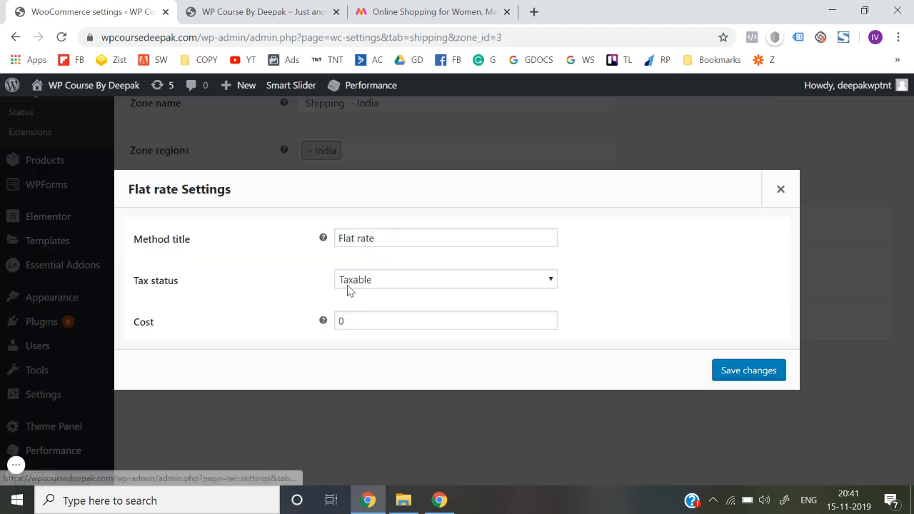
click(370, 282)
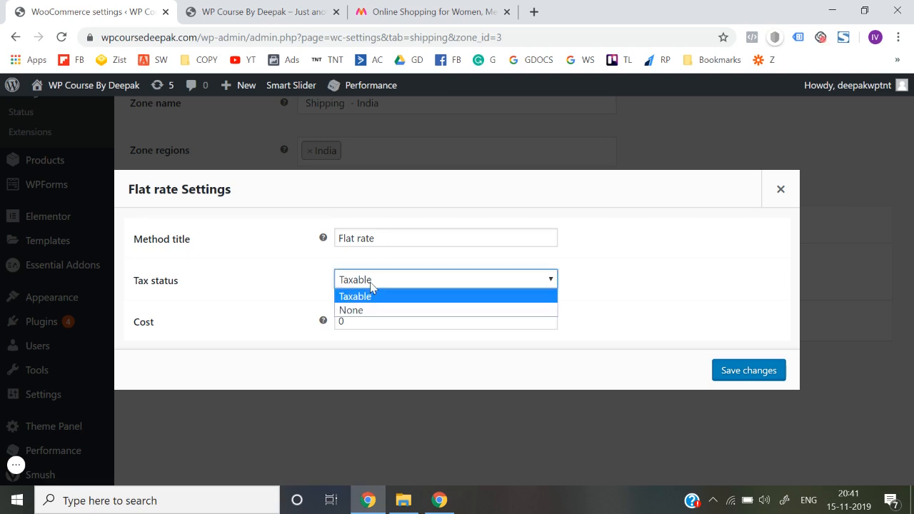
click(369, 296)
double_click(358, 325)
text(50)
click(752, 371)
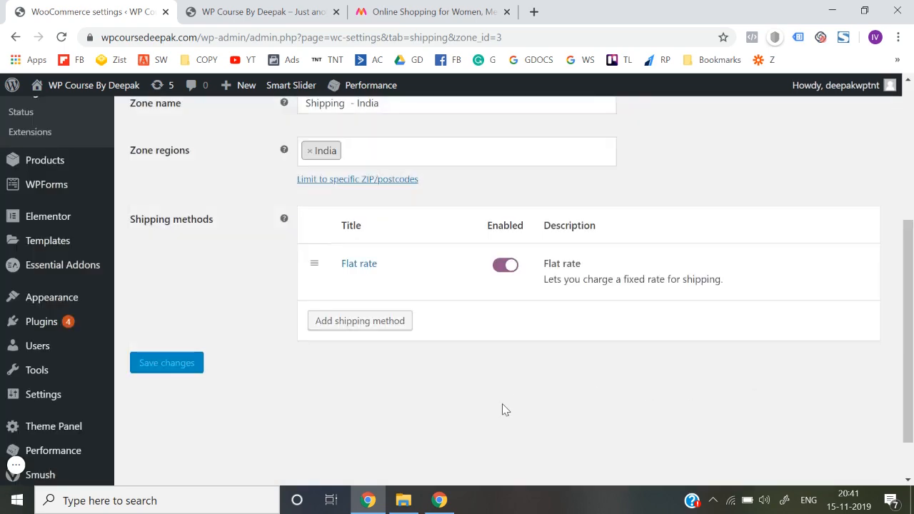
Step: Open the form for adding a new WooCommerce product
scroll(202, 365, up, 5)
scroll(202, 364, down, 6)
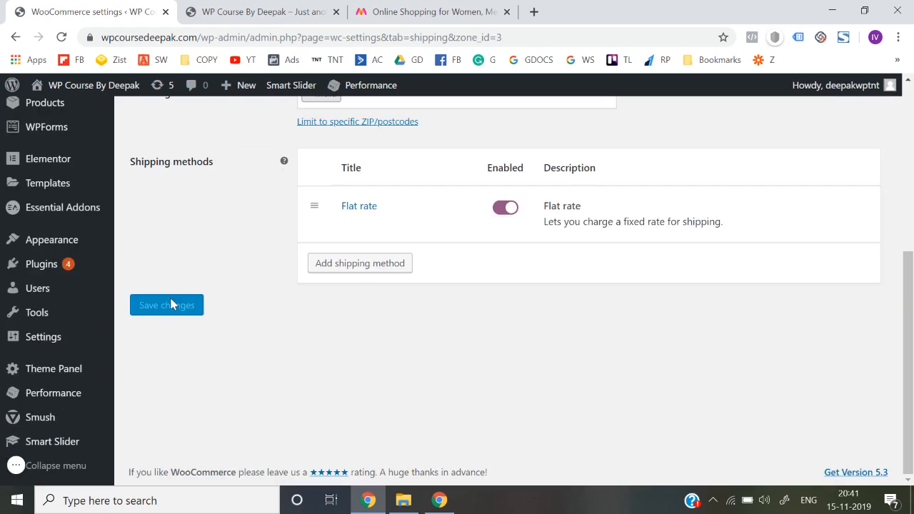
scroll(170, 308, up, 5)
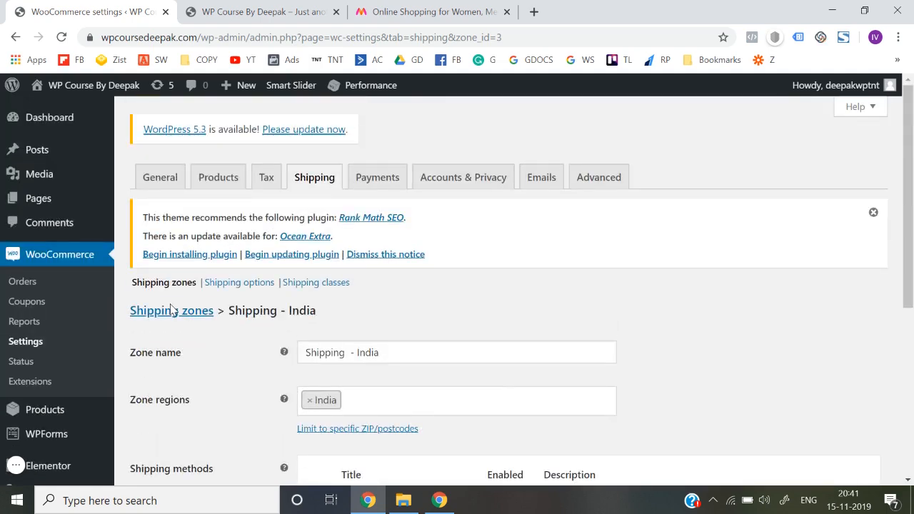
mouse_move(70, 206)
scroll(120, 293, down, 1)
mouse_move(72, 350)
click(153, 364)
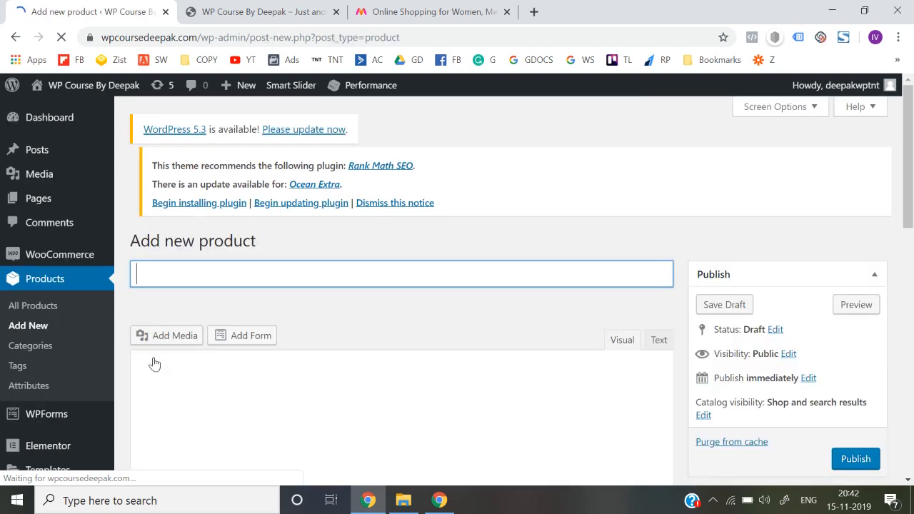
Step: Switch to Myntra, browse the men's T-shirts and open the Moda Rapido maroon printed round neck T-shirt
click(428, 12)
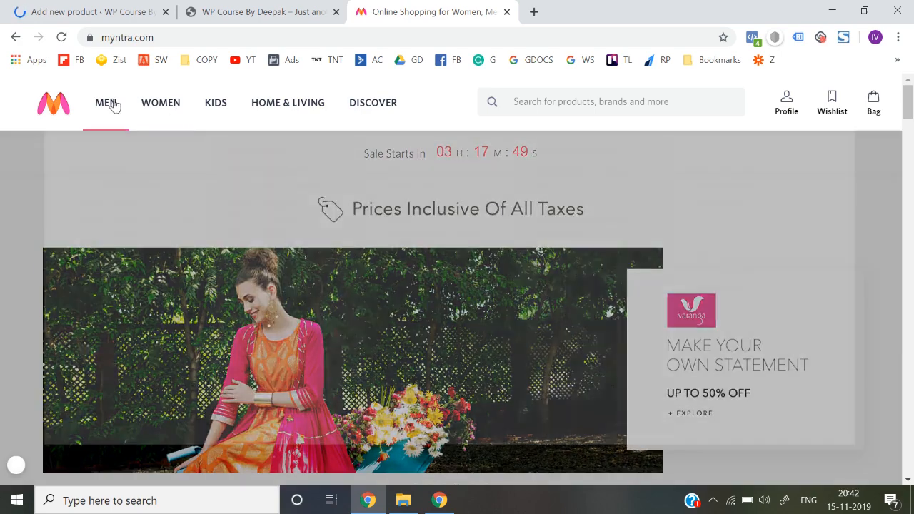
mouse_move(107, 103)
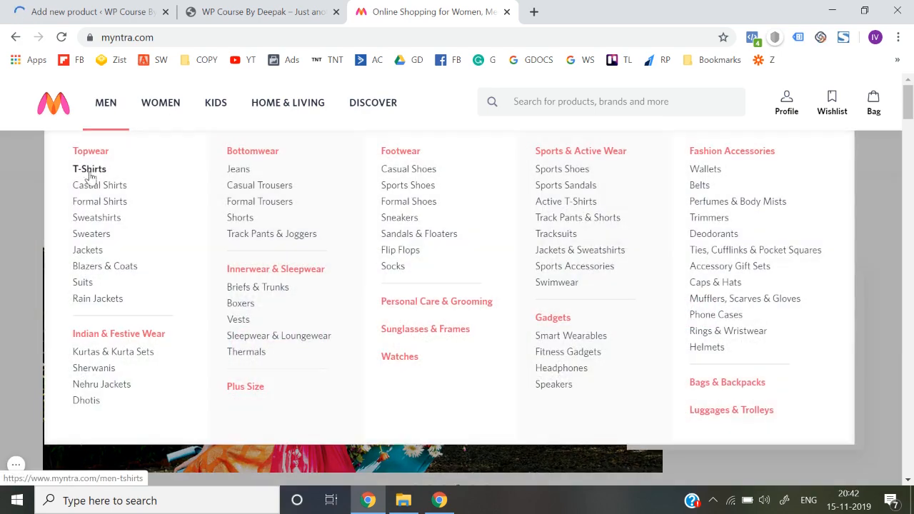
click(89, 170)
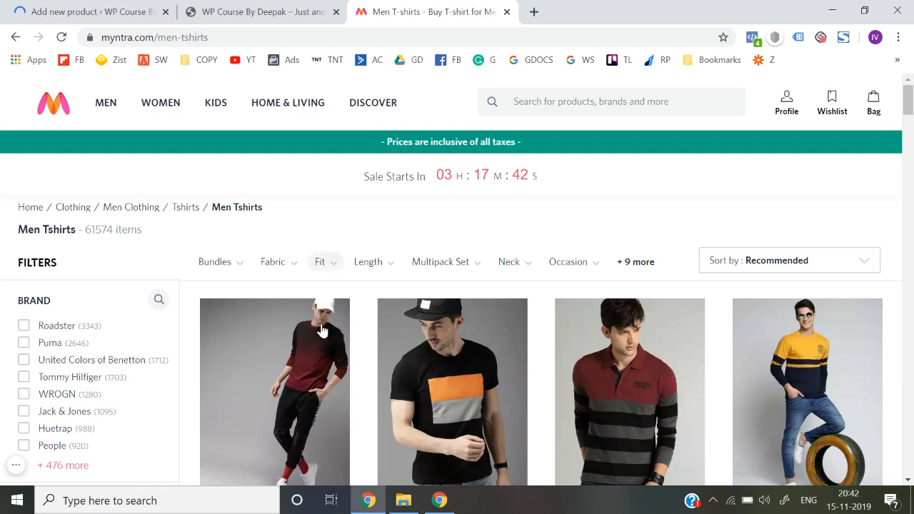
scroll(318, 358, down, 1)
scroll(320, 360, up, 1)
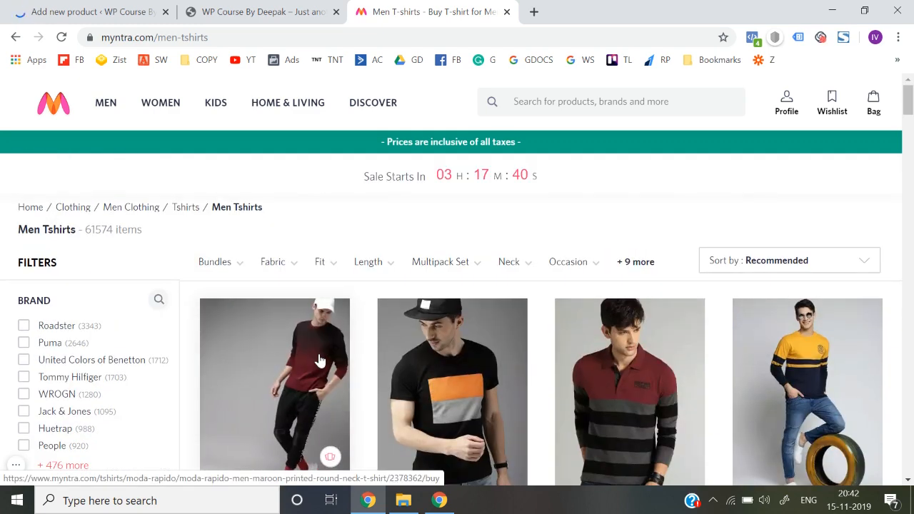
scroll(319, 359, down, 2)
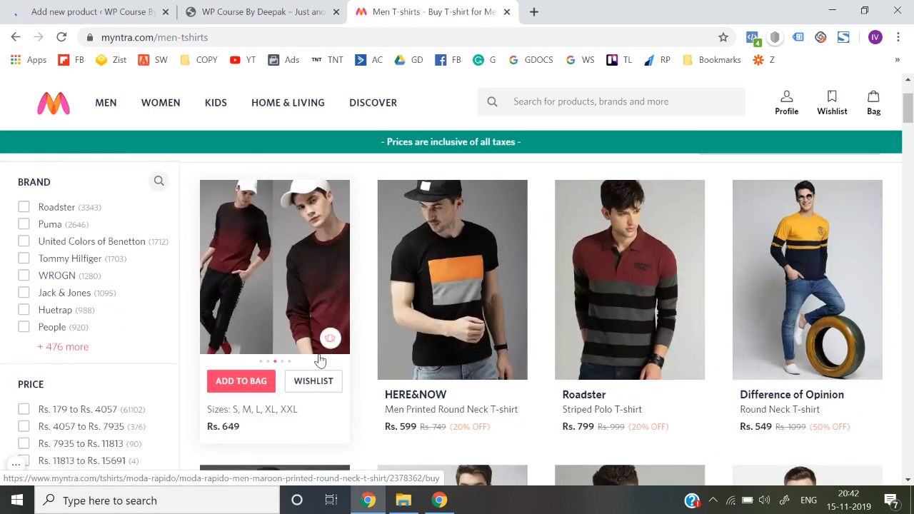
click(298, 278)
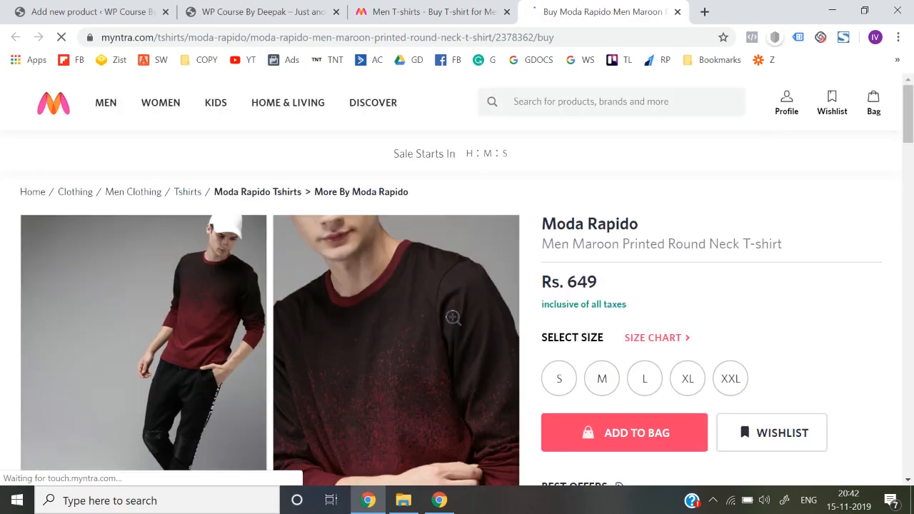
Step: Enlarge the T-shirt's first photo and open that image in its own browser tab
click(218, 341)
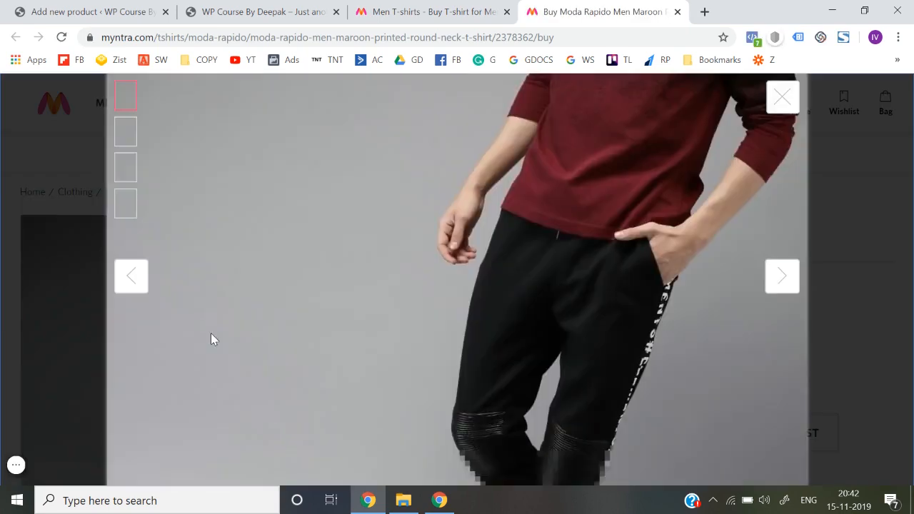
right_click(390, 227)
click(404, 237)
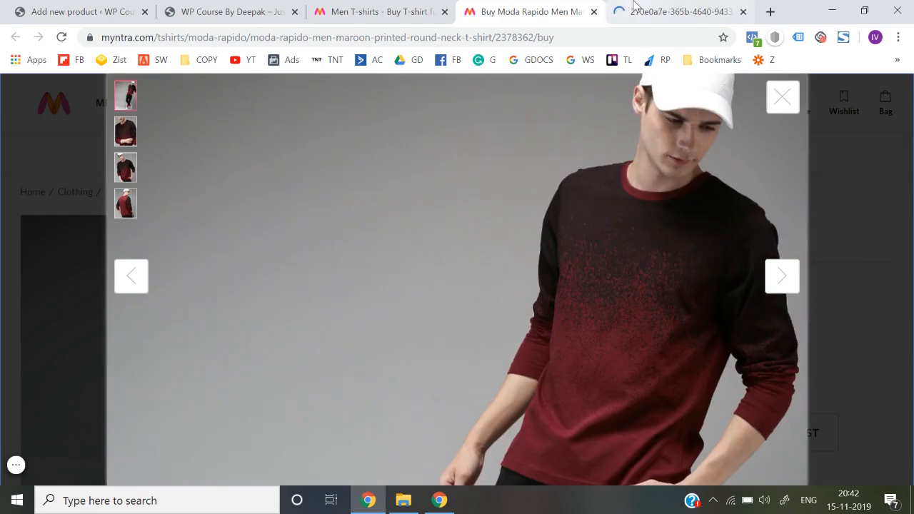
key(ctrl+Tab)
Step: Save the first T-shirt photo as "1" in the Images folder on the Desktop
right_click(394, 264)
click(413, 290)
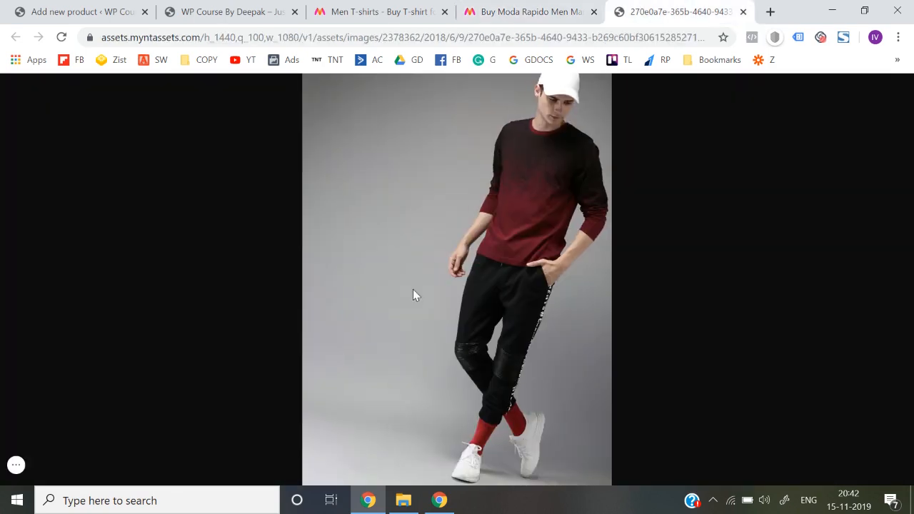
scroll(43, 130, up, 4)
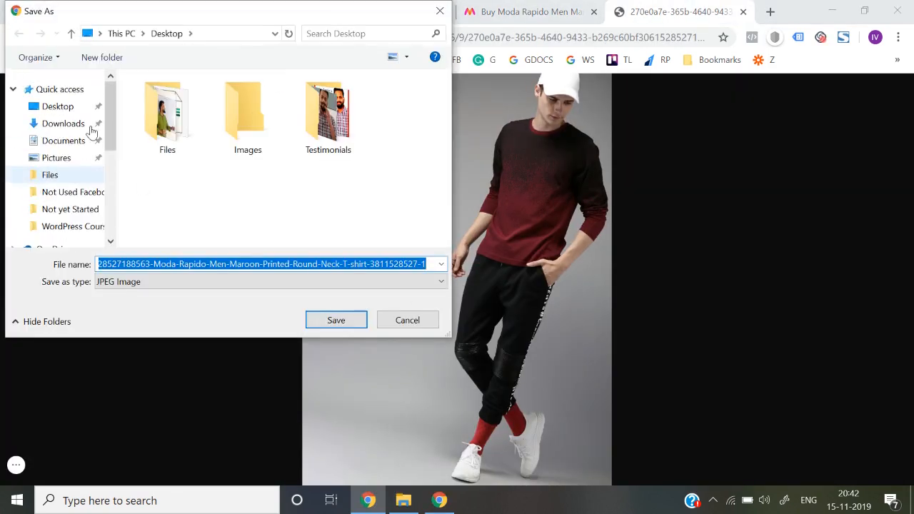
double_click(249, 126)
double_click(304, 263)
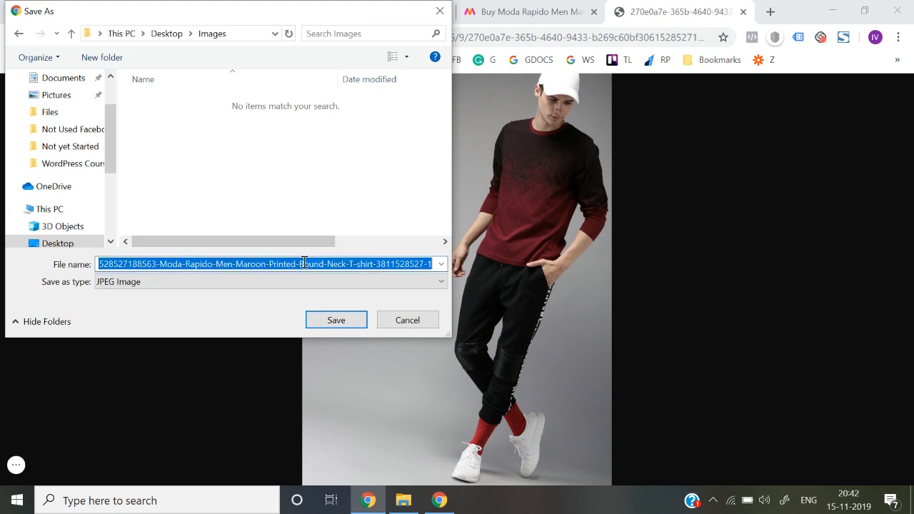
text(1)
key(Return)
Step: Return to the enlarged T-shirt photos on Myntra and save the second photo as "2"
click(486, 6)
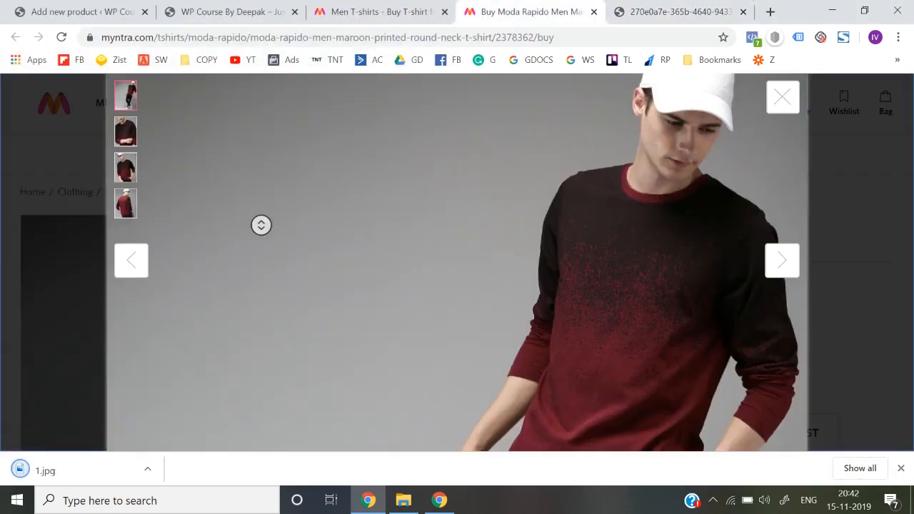
click(125, 131)
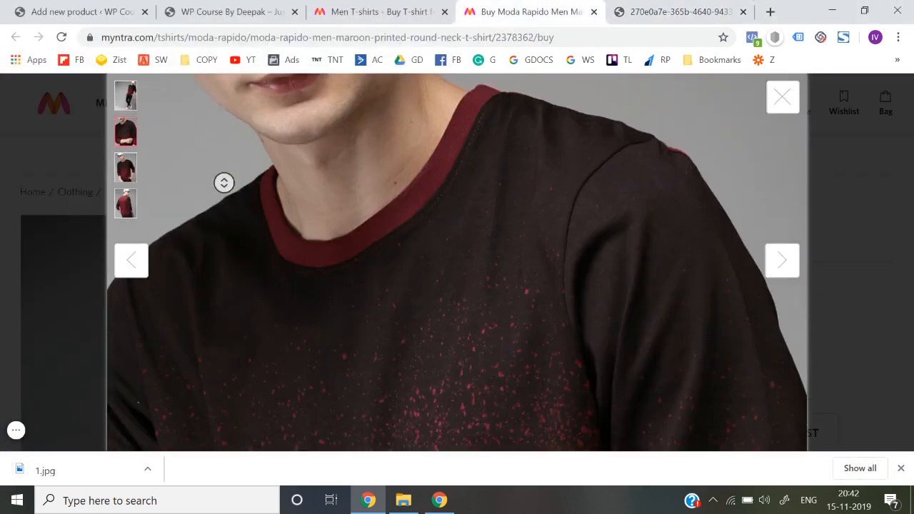
right_click(264, 183)
click(291, 212)
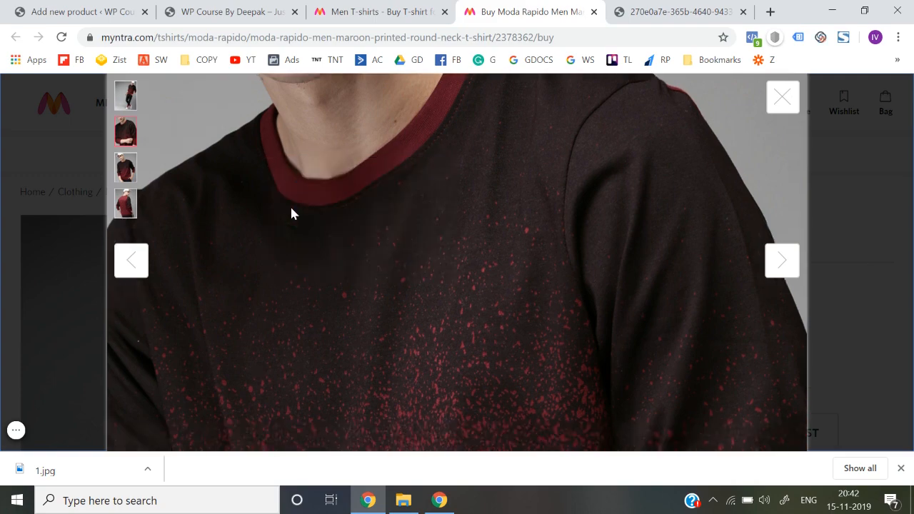
text(2)
key(Return)
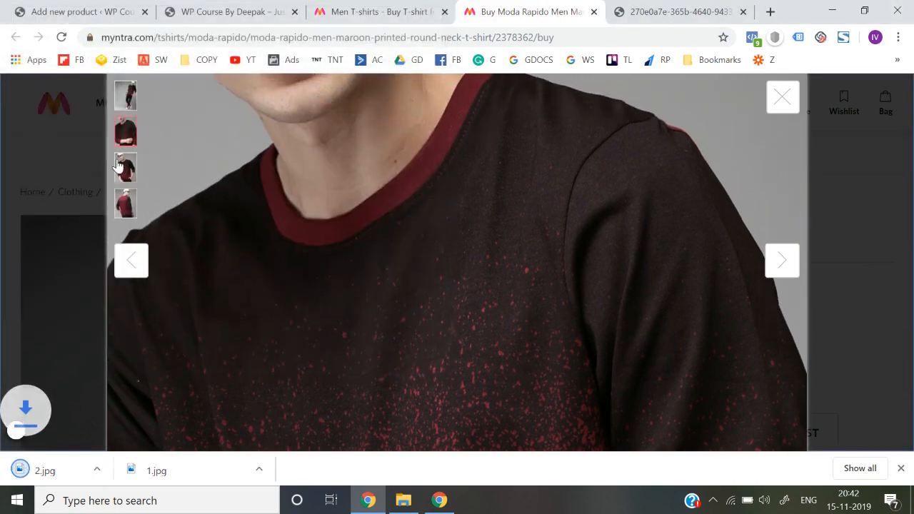
Step: Show the third T-shirt photo and save it as "3"
click(118, 164)
right_click(319, 188)
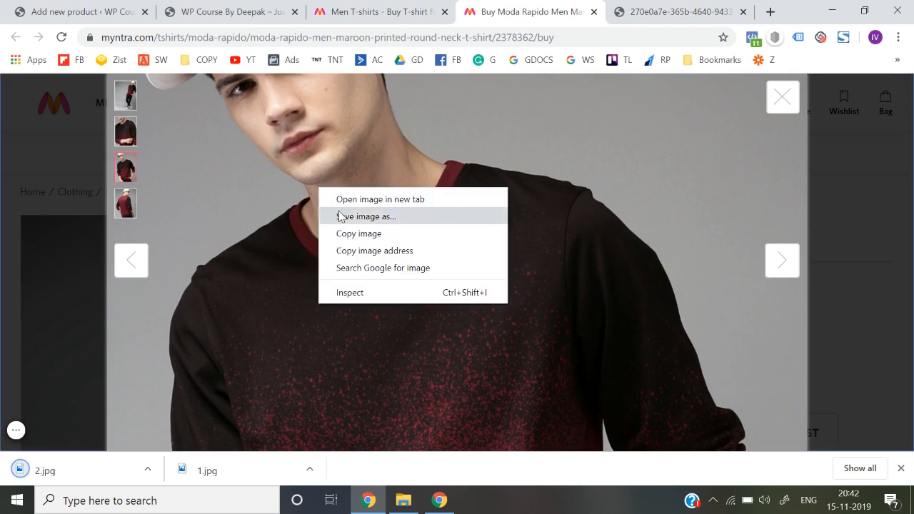
click(341, 216)
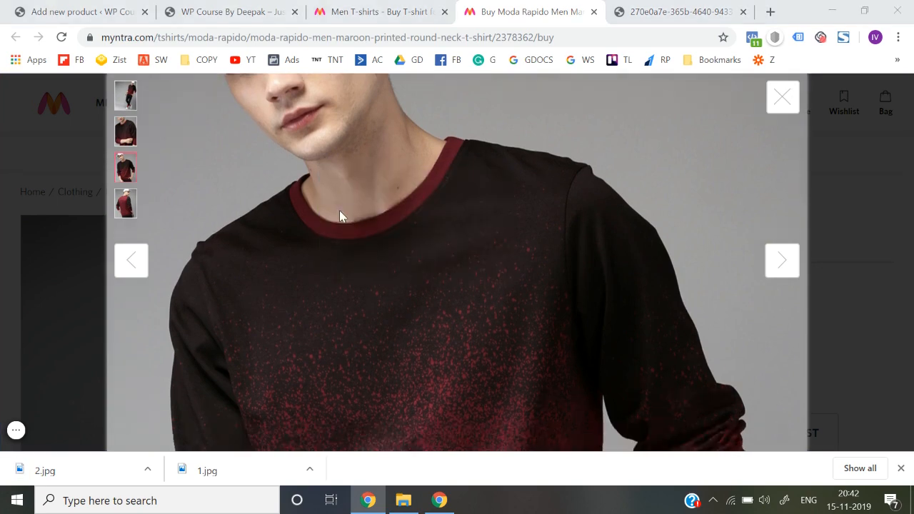
text(3)
key(Return)
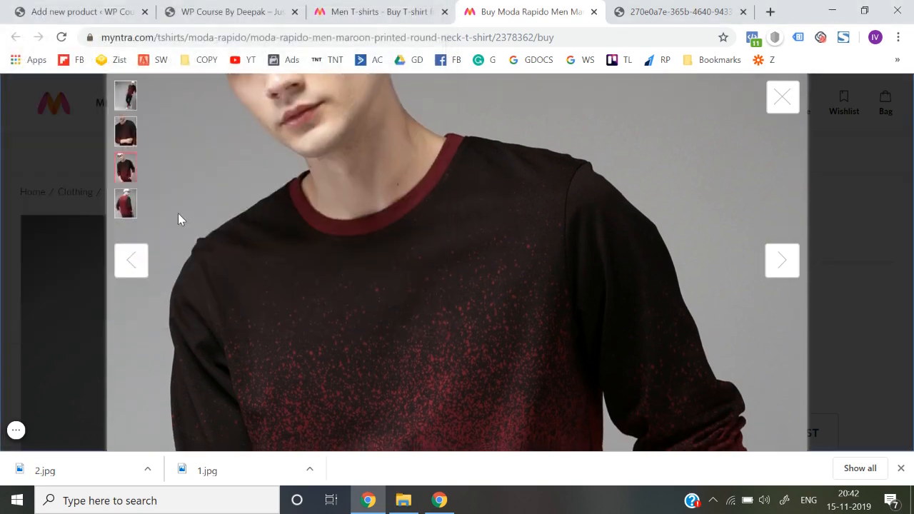
Step: Save the fourth T-shirt photo, showing the back, as "4" and close the enlarged photo view and downloads bar
click(120, 204)
right_click(319, 215)
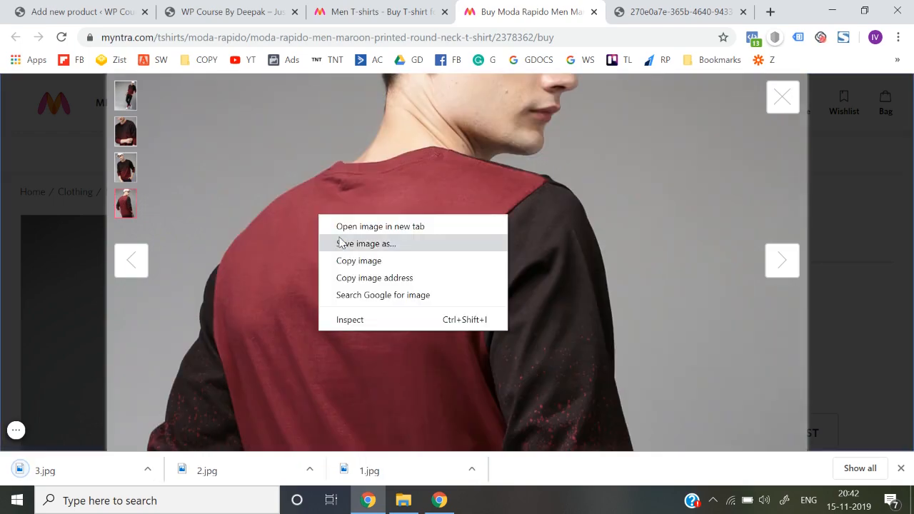
click(341, 244)
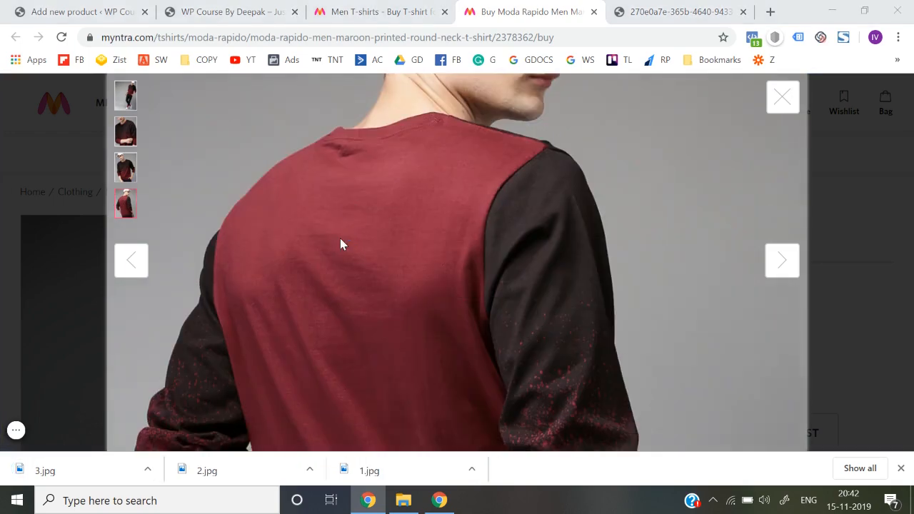
text(4)
key(Return)
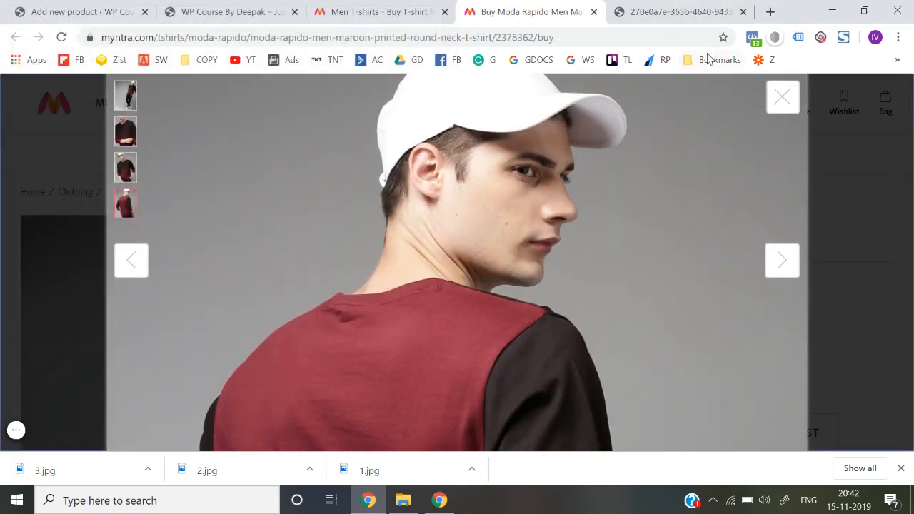
click(783, 97)
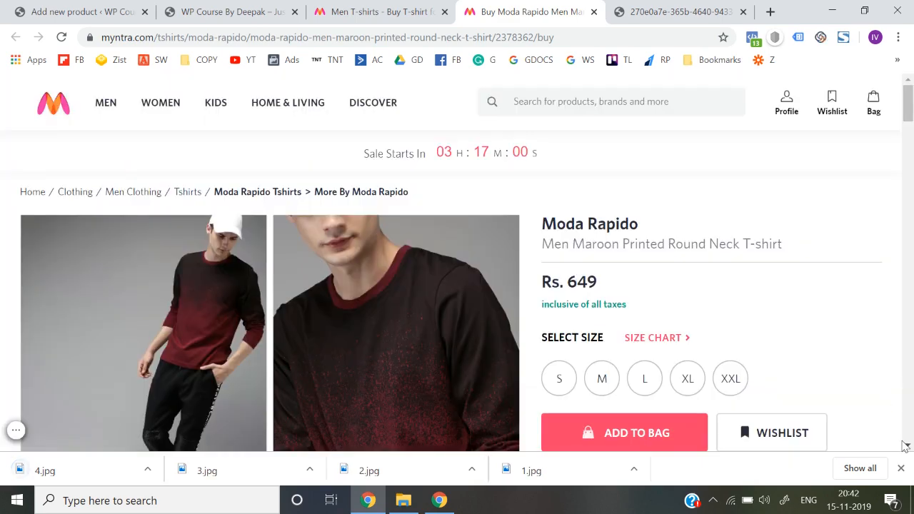
click(902, 468)
Step: Copy the brand name "Moda Rapido" from the Myntra page and enter it as the new WooCommerce product's name
drag(548, 227, 638, 217)
key(ctrl+c)
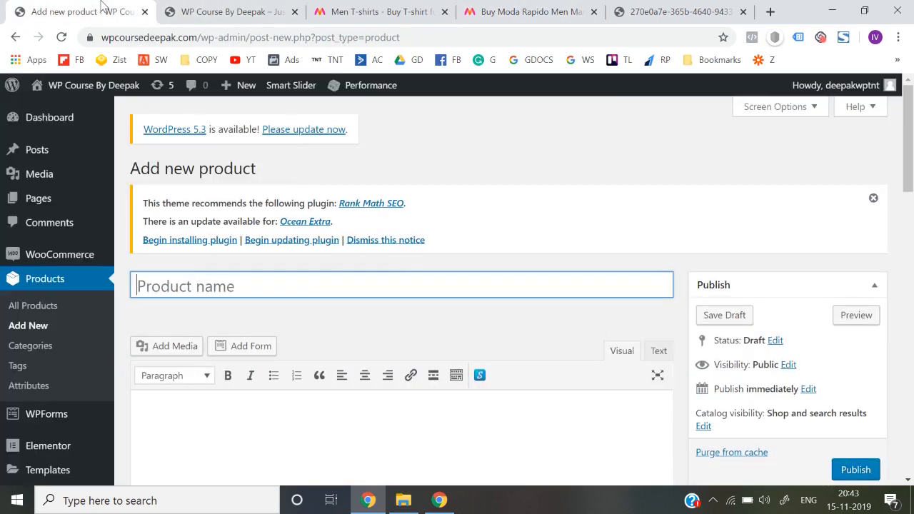
click(100, 8)
key(ctrl+v)
Step: Start adding product gallery images and open the file chooser for uploading new files
scroll(320, 293, down, 3)
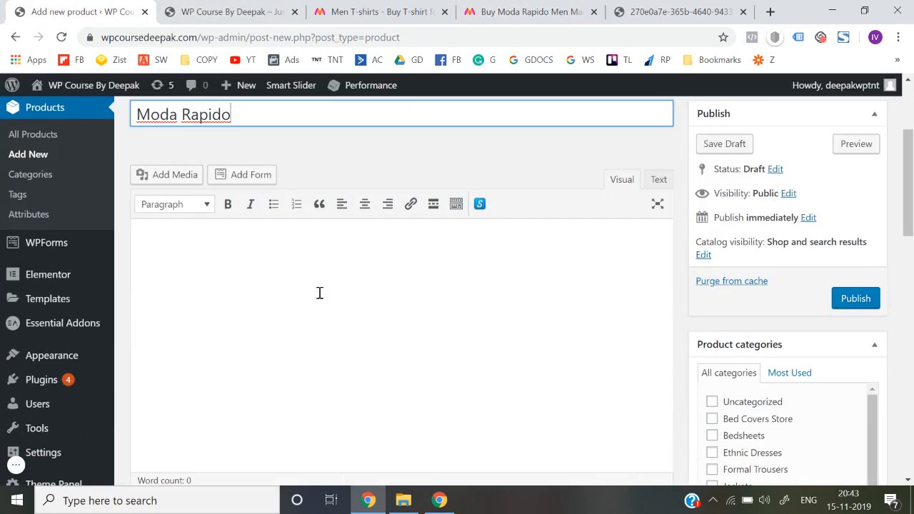
click(256, 284)
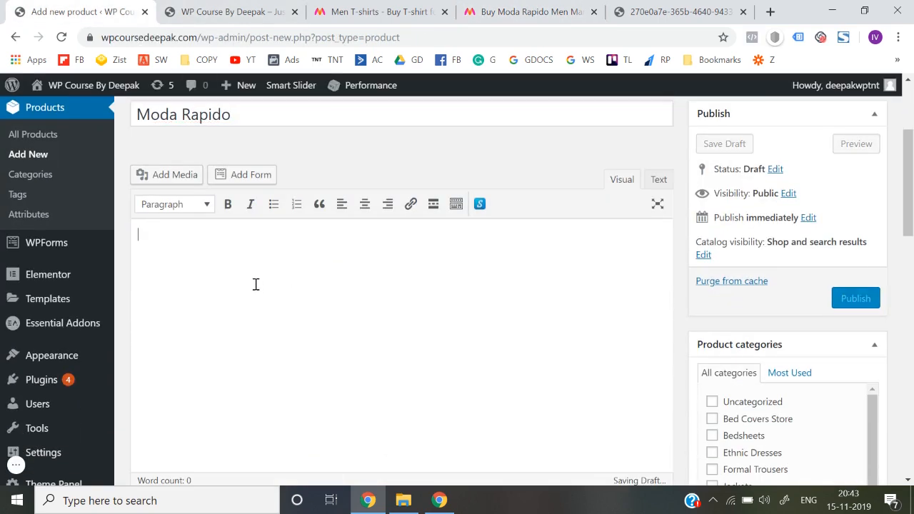
scroll(256, 285, down, 2)
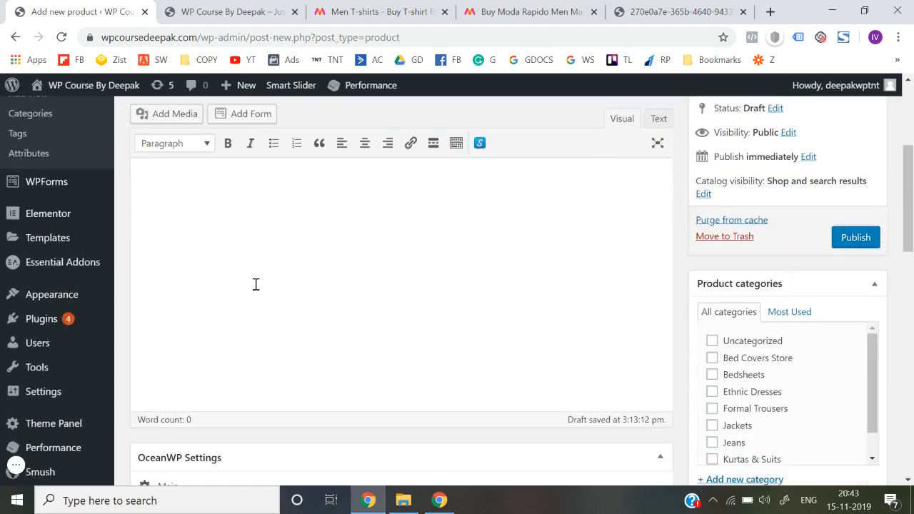
scroll(256, 286, down, 6)
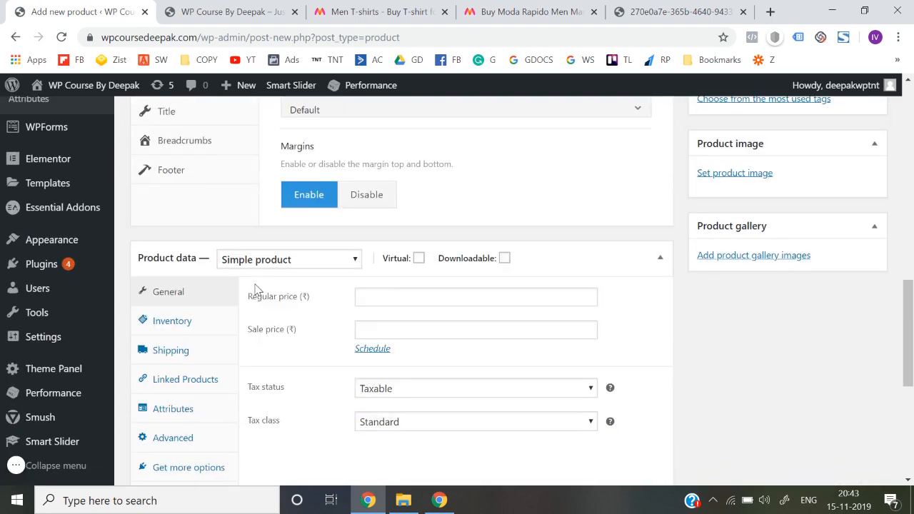
scroll(580, 312, up, 1)
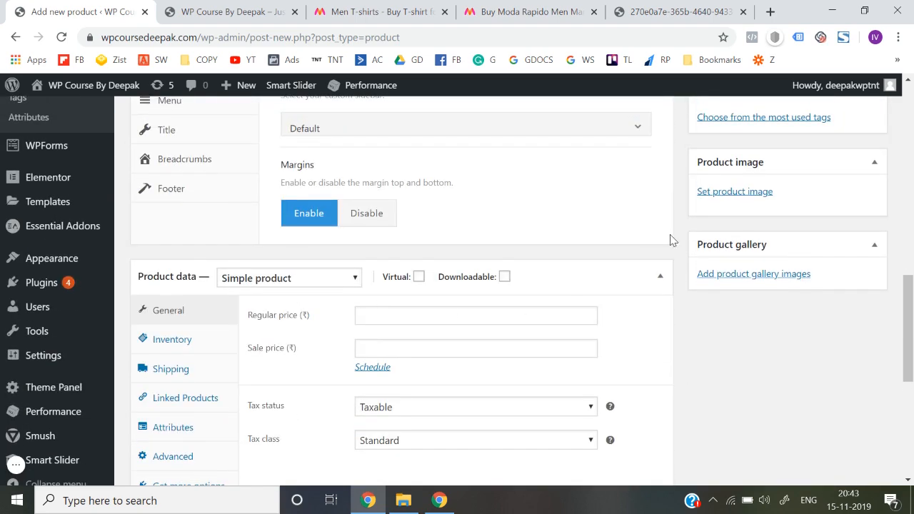
click(741, 283)
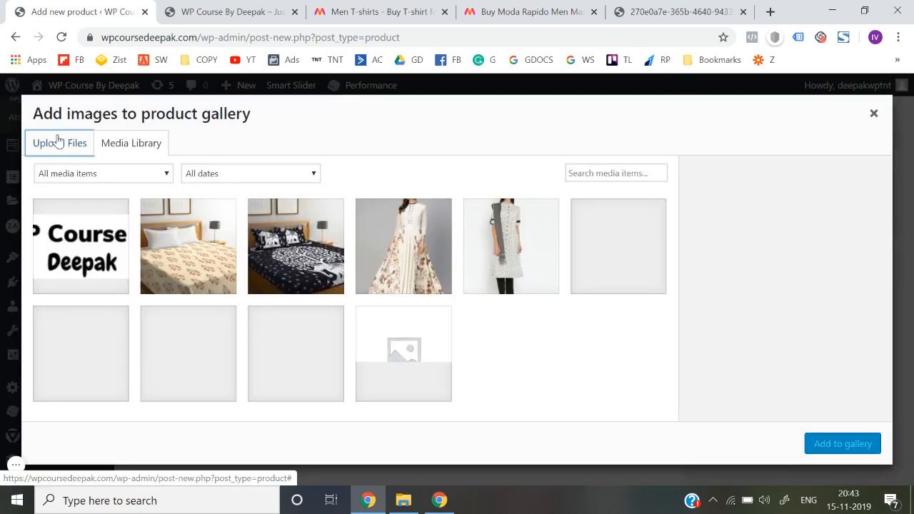
click(59, 140)
click(456, 311)
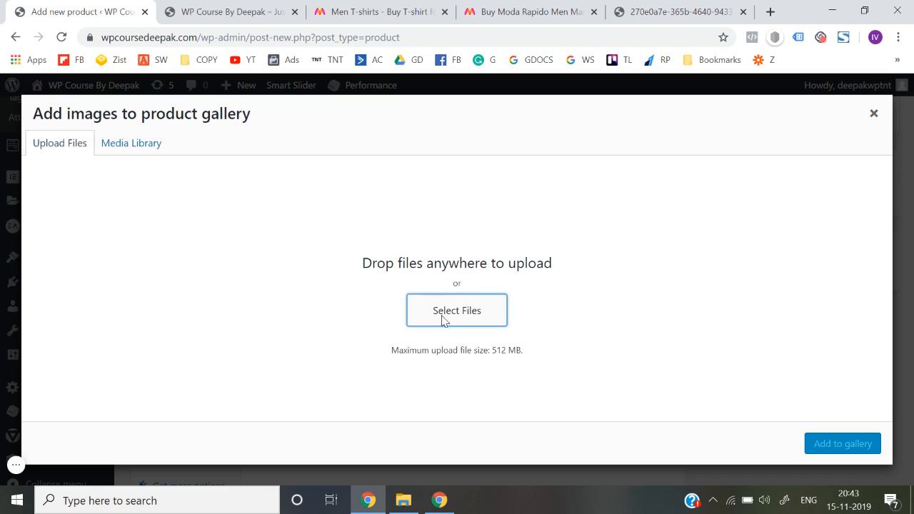
Step: Upload images 1, 2, 3 and 4 from the Desktop's Images folder and add them to the product gallery
scroll(61, 116, up, 3)
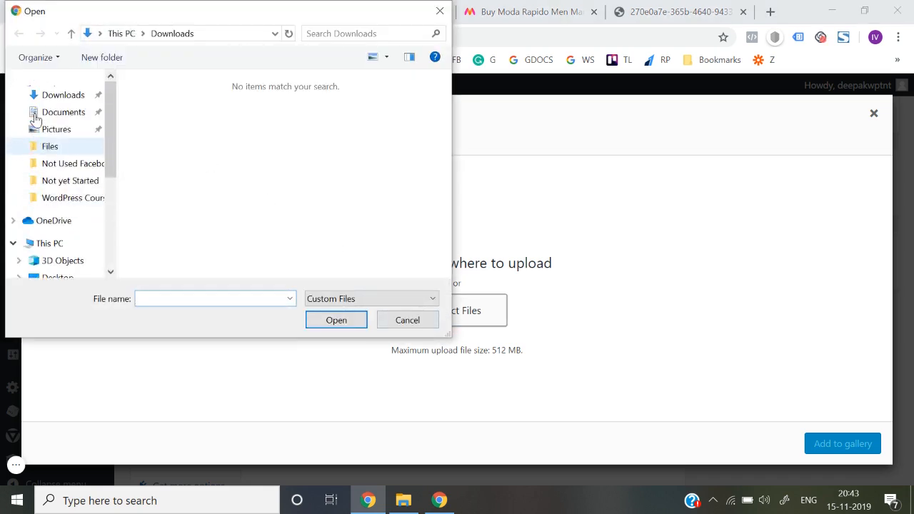
click(61, 112)
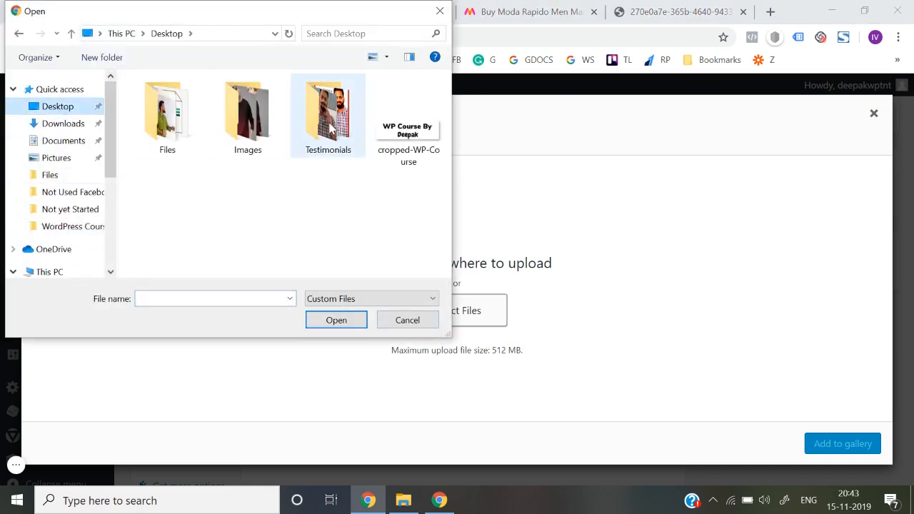
double_click(253, 136)
key(ctrl+a)
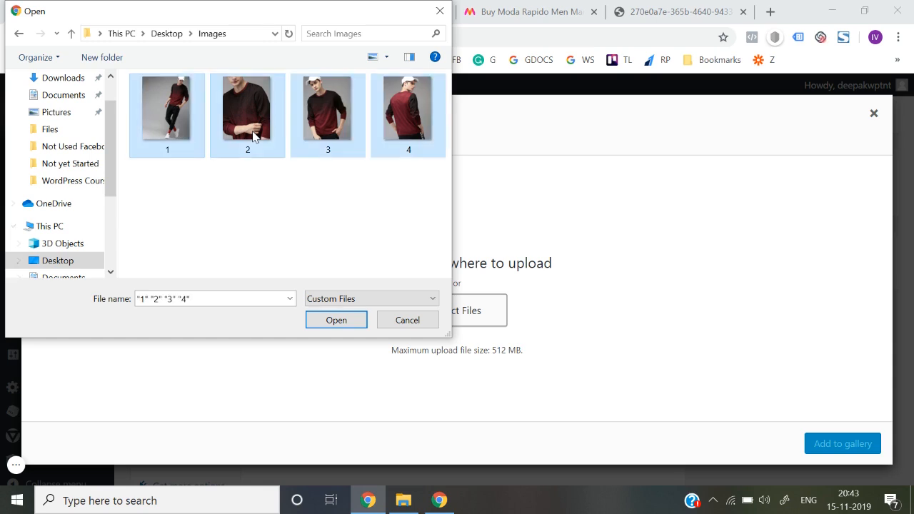
key(Return)
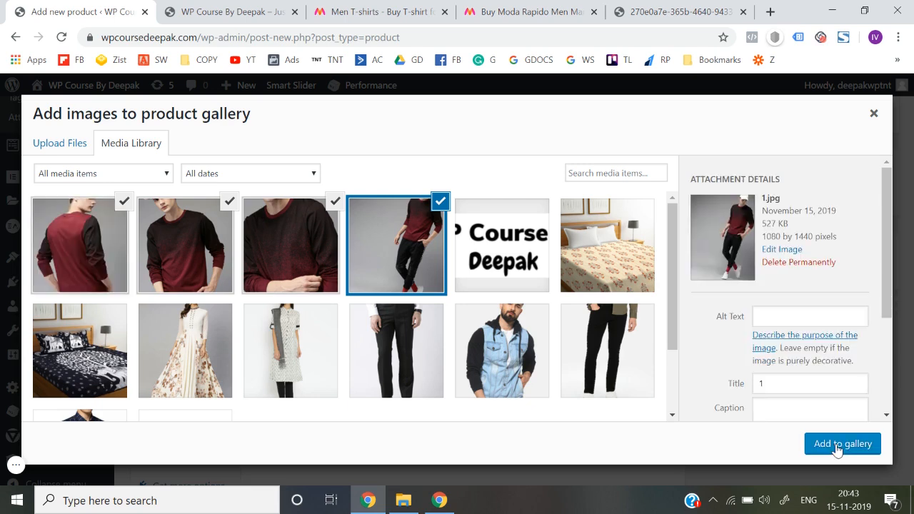
click(837, 449)
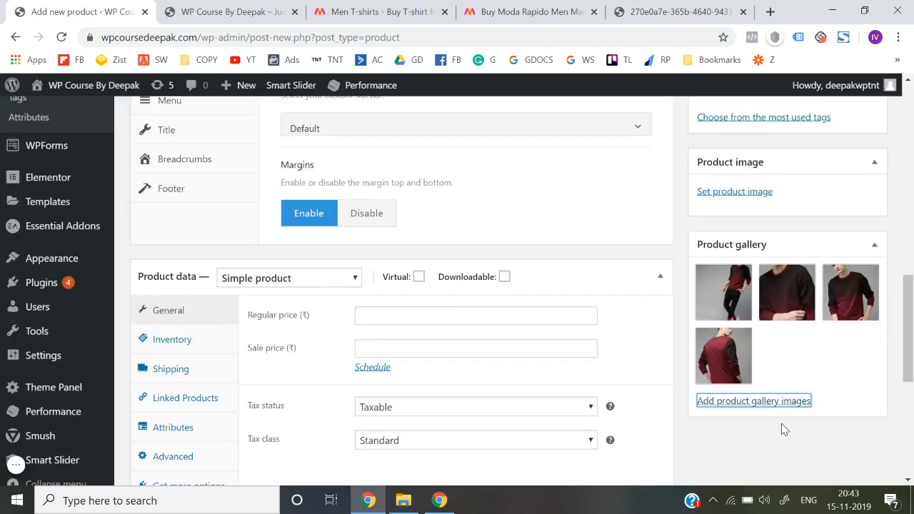
Step: Set 2.jpg, the close-up front photo of the T-shirt, as the product image
scroll(782, 424, up, 1)
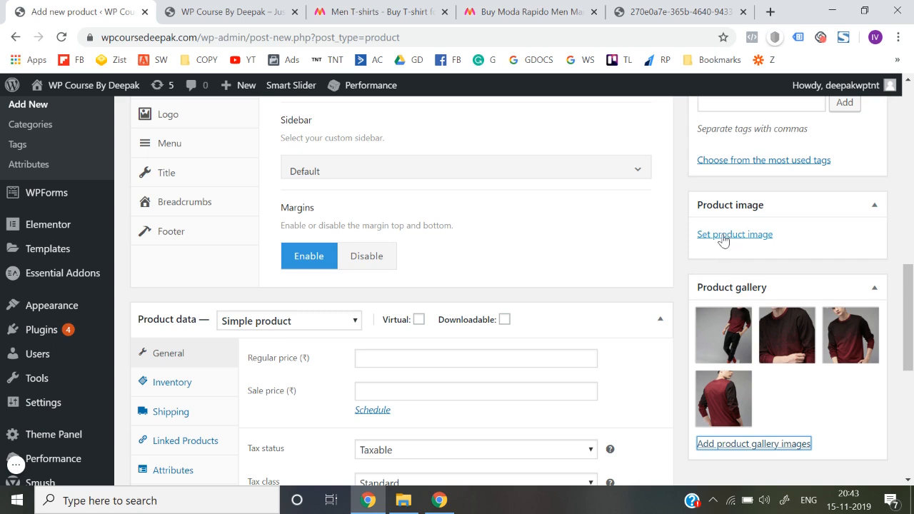
click(724, 242)
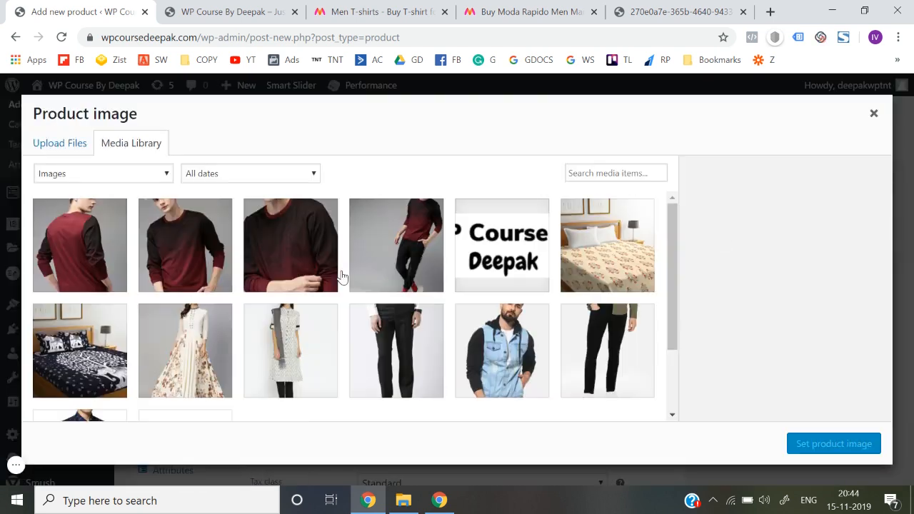
click(111, 223)
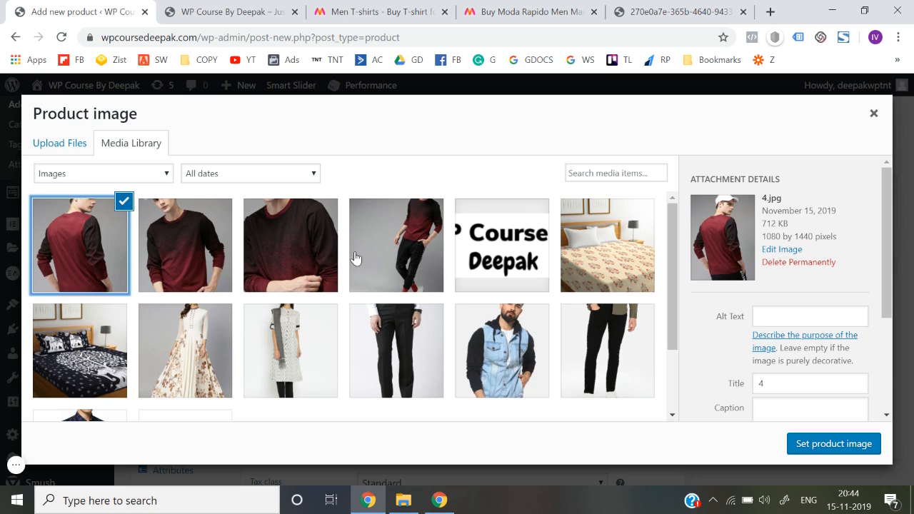
click(300, 251)
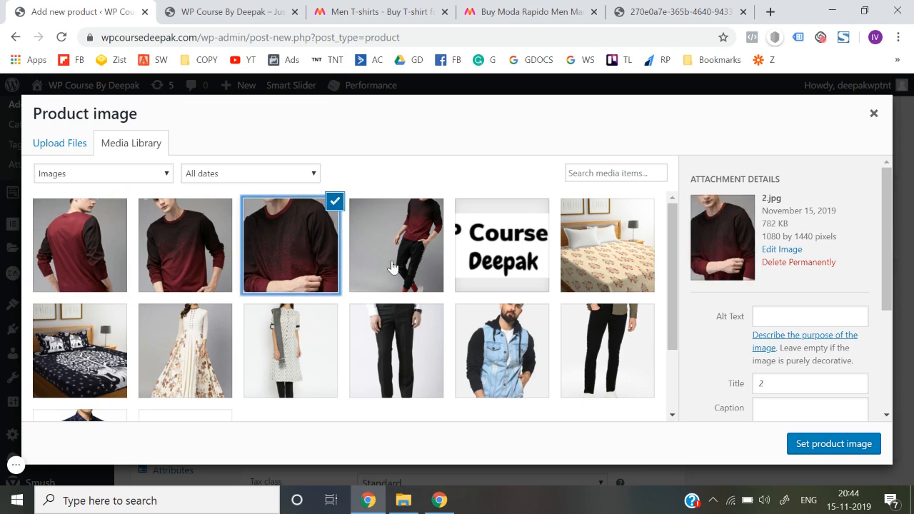
click(828, 444)
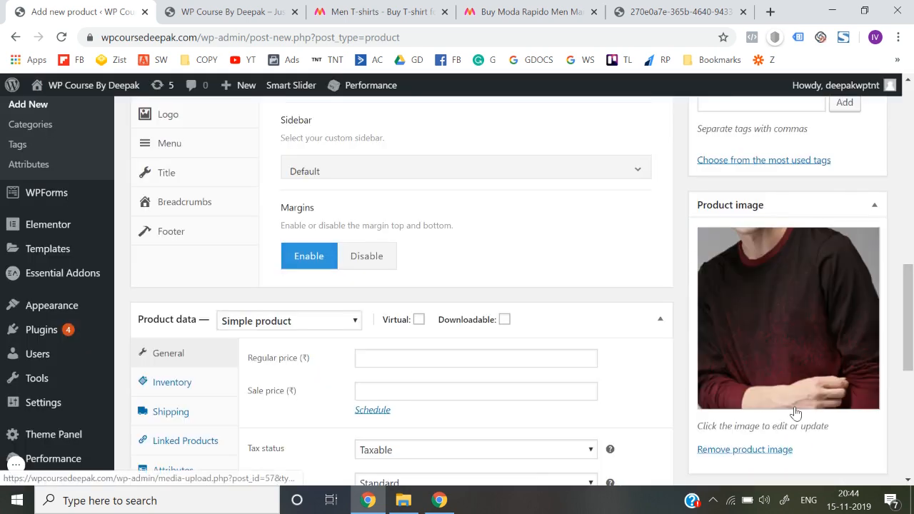
Step: Examine the product data, short description and image sections of the new product form
scroll(796, 408, down, 4)
scroll(496, 309, down, 2)
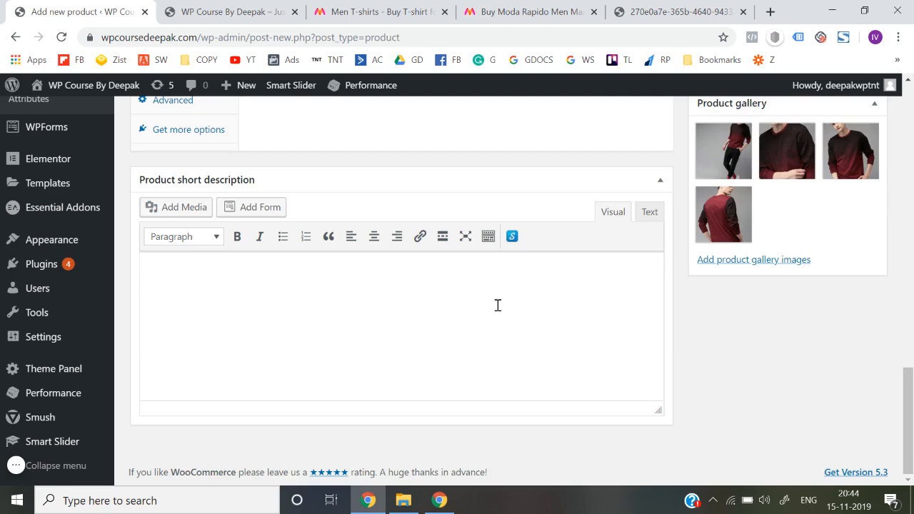
scroll(497, 308, up, 4)
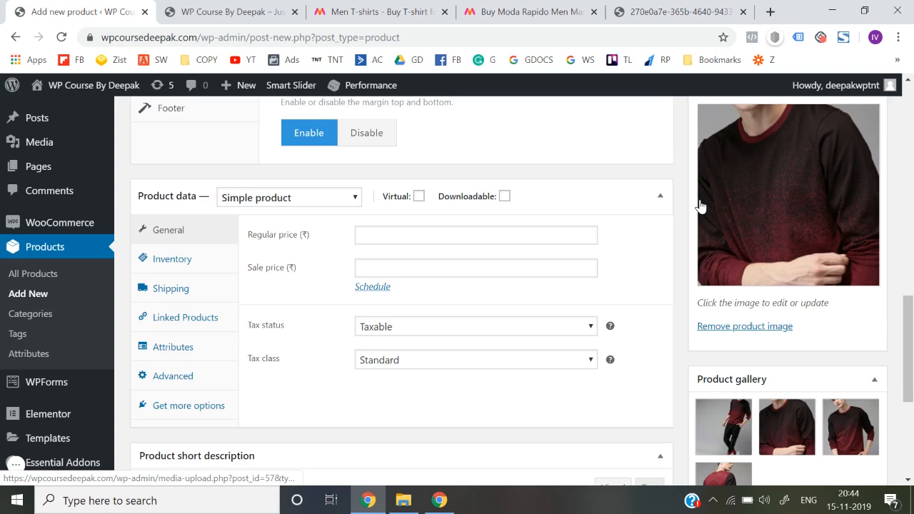
scroll(700, 205, up, 1)
scroll(677, 257, down, 1)
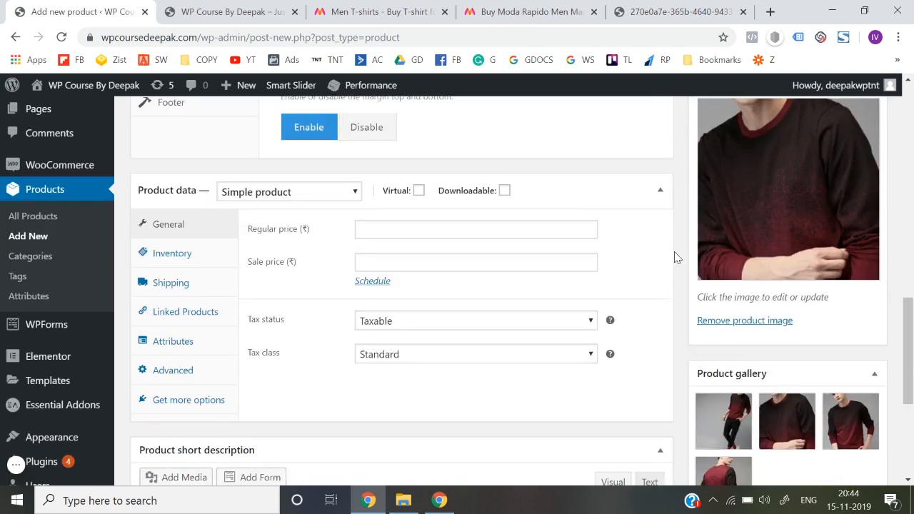
scroll(678, 257, up, 1)
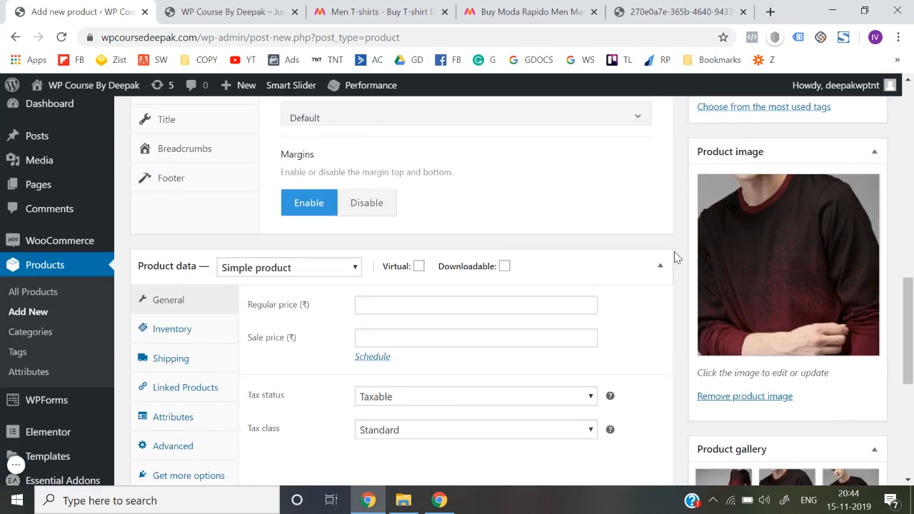
scroll(677, 257, down, 1)
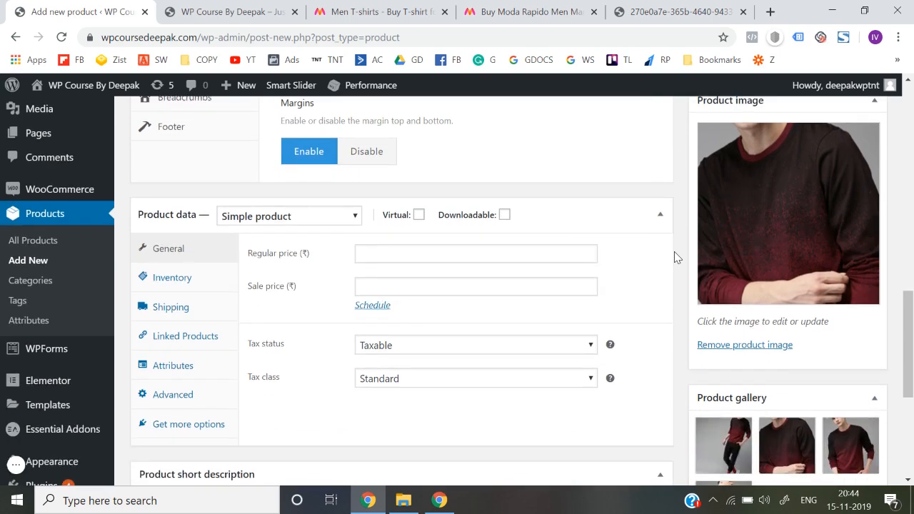
Step: Check the size options on the Moda Rapido T-shirt's Myntra page and set the WooCommerce product type to Variable product
click(395, 9)
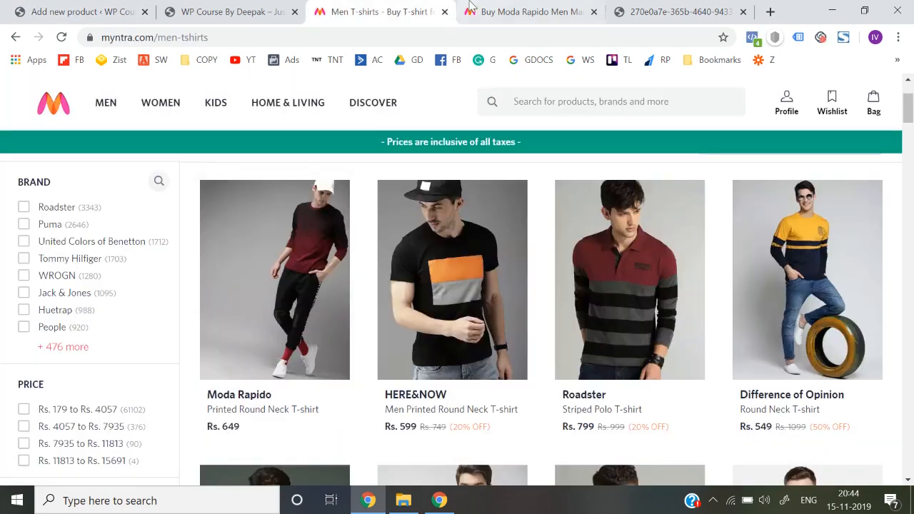
click(470, 7)
scroll(628, 335, down, 1)
mouse_move(630, 355)
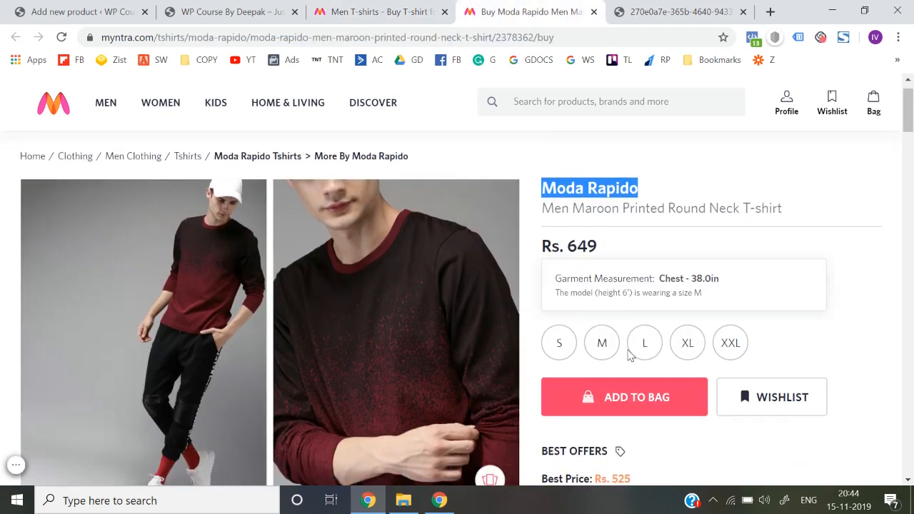
click(86, 11)
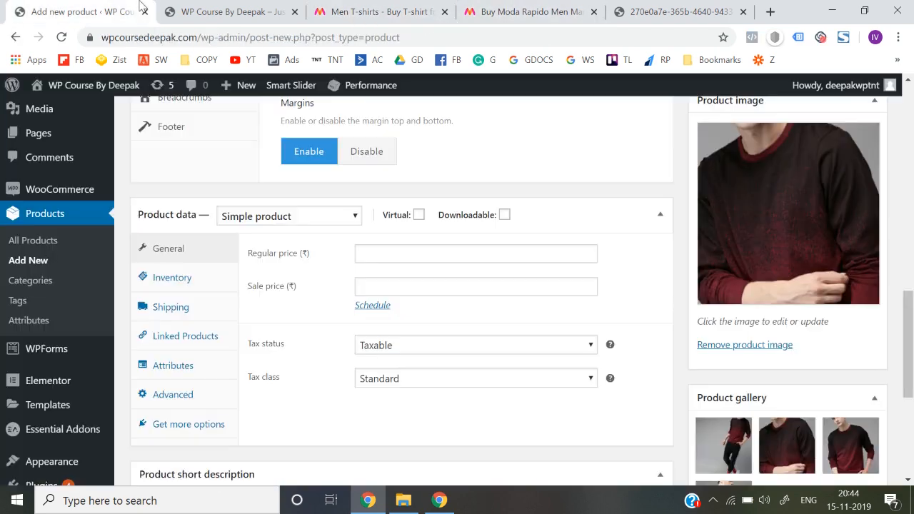
click(277, 221)
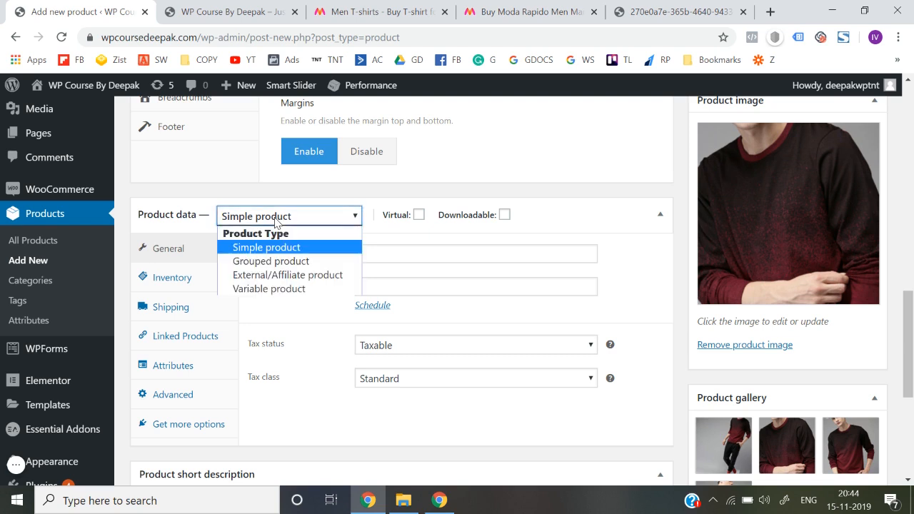
click(299, 289)
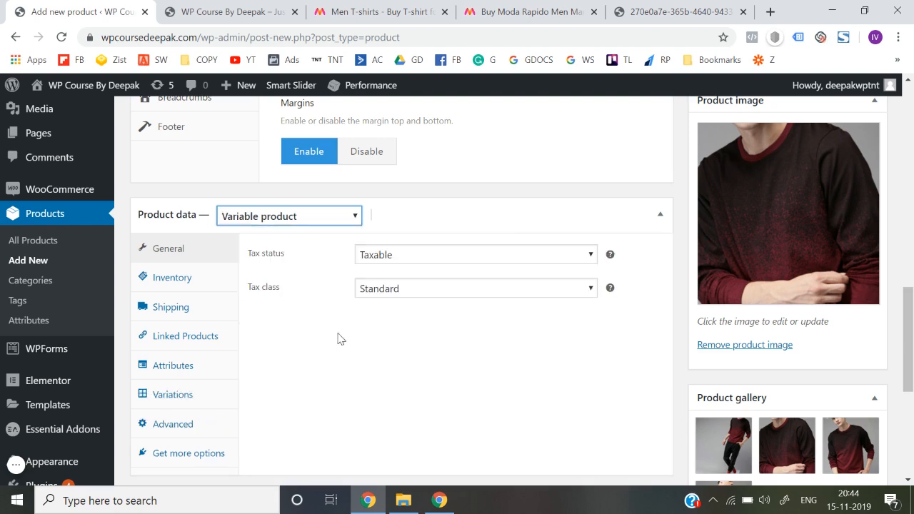
Step: Review the general tax settings of the variable product, keeping the tax status as Taxable
click(175, 273)
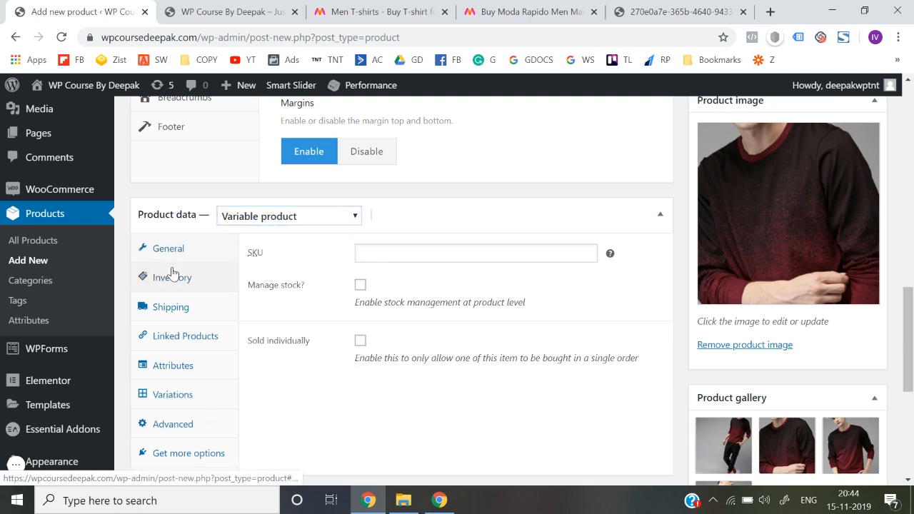
click(178, 262)
click(398, 257)
click(377, 272)
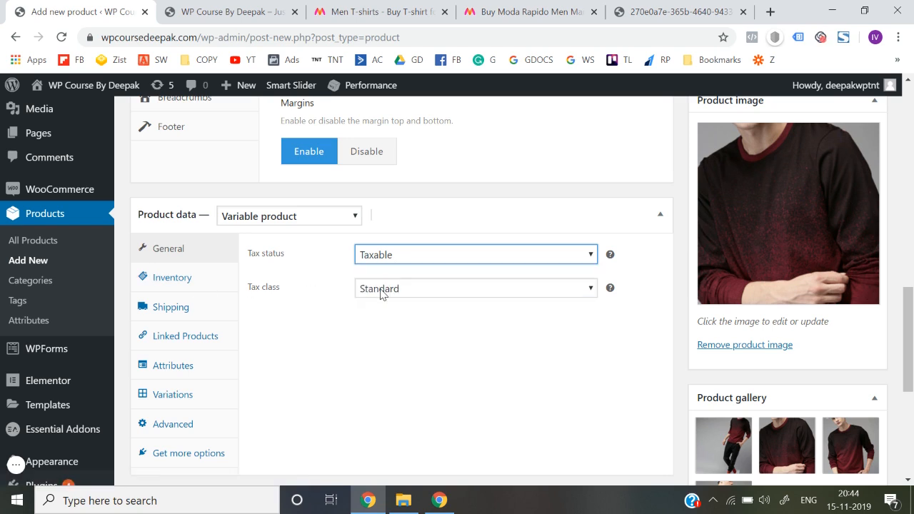
Step: Set the product's SKU to WPC01 and enable stock management with a stock quantity of 20
click(181, 272)
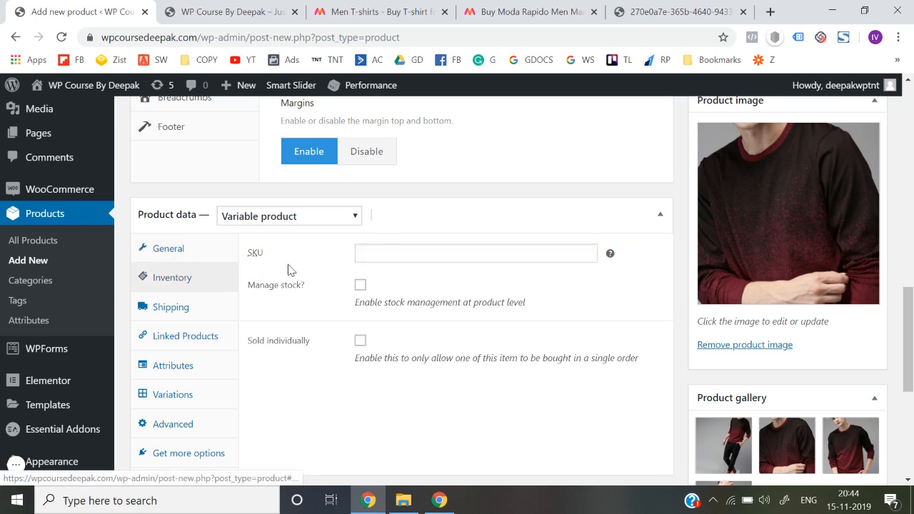
scroll(310, 381, down, 1)
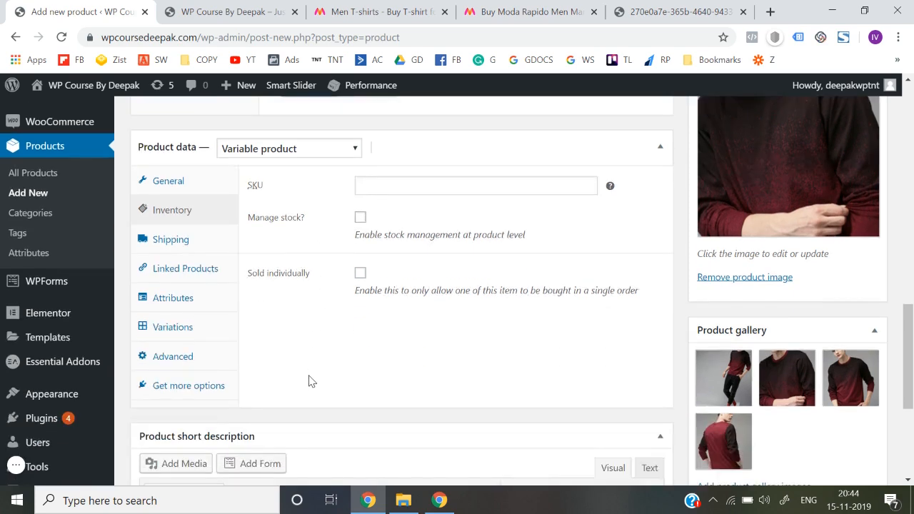
scroll(310, 382, up, 5)
scroll(310, 381, down, 4)
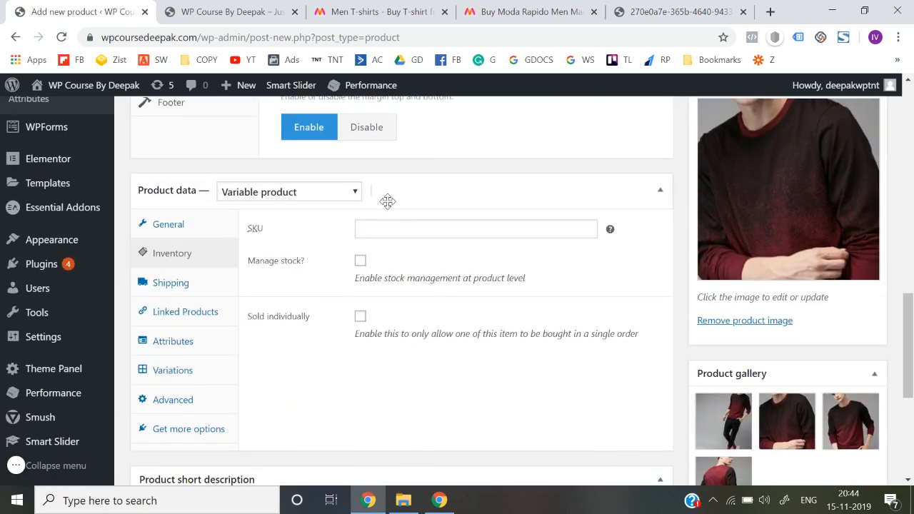
click(378, 228)
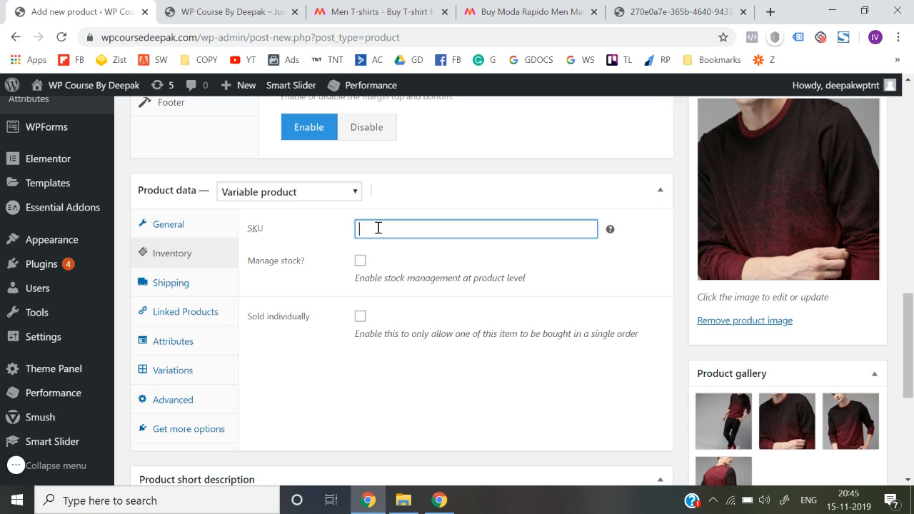
text(WPC01)
click(361, 262)
click(374, 306)
double_click(374, 306)
key(BackSpace)
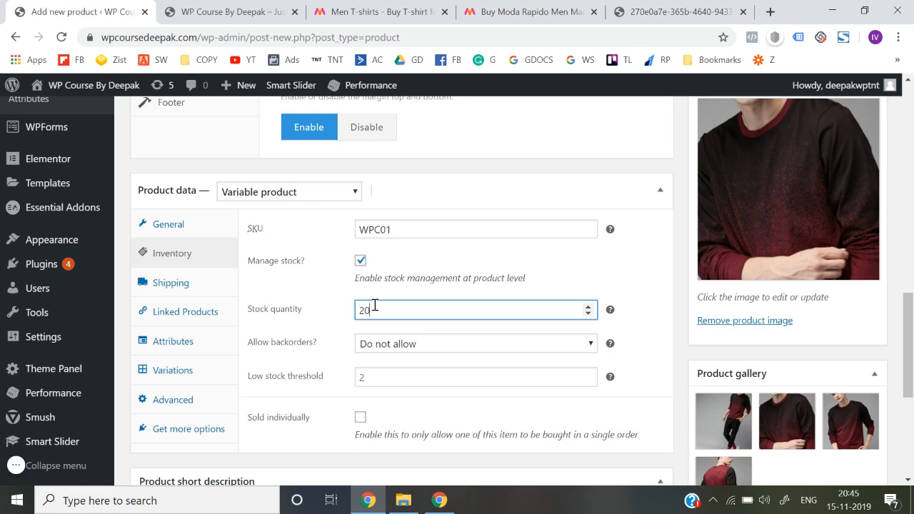
click(679, 274)
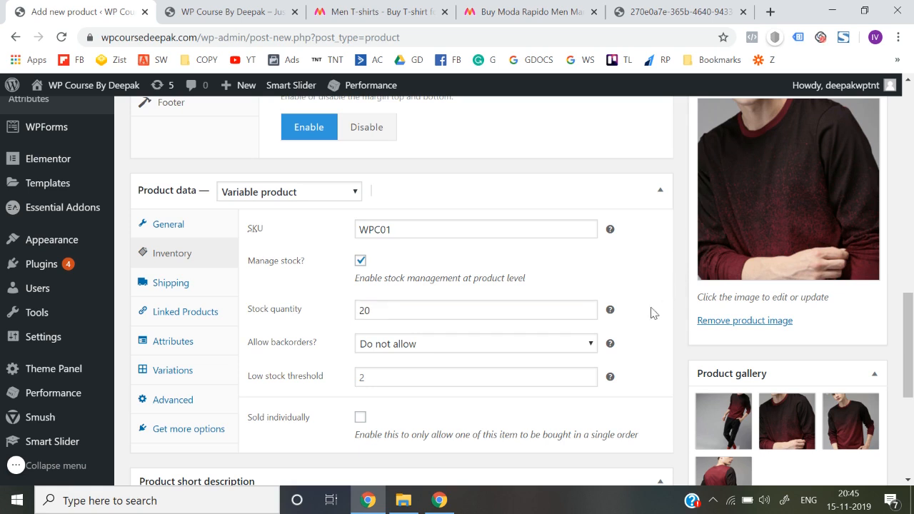
Step: Try out the backorder, low stock threshold and Sold individually settings in the product's inventory data
scroll(648, 316, down, 1)
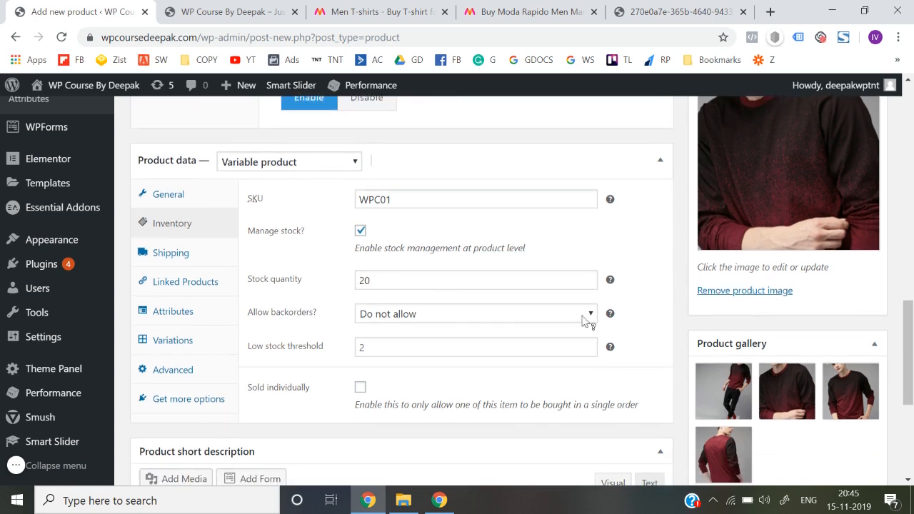
click(460, 339)
click(463, 377)
click(422, 355)
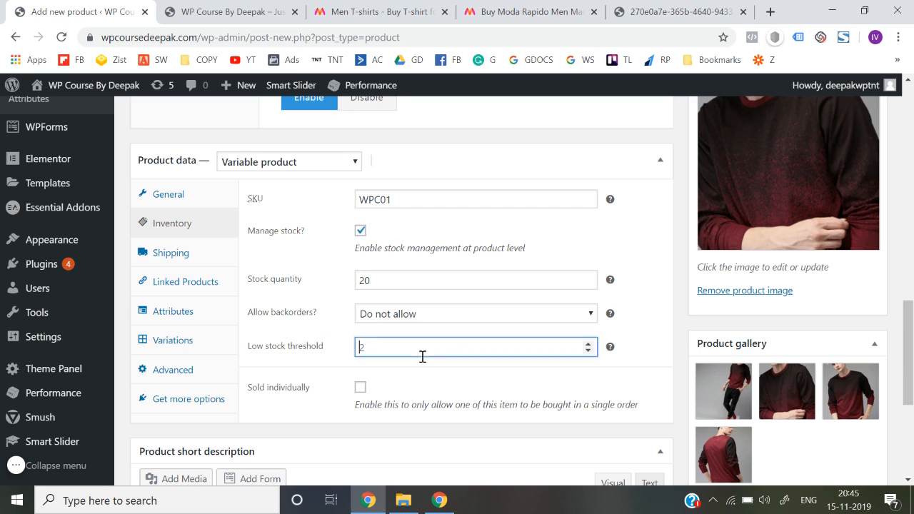
scroll(422, 357, down, 7)
click(361, 388)
click(360, 387)
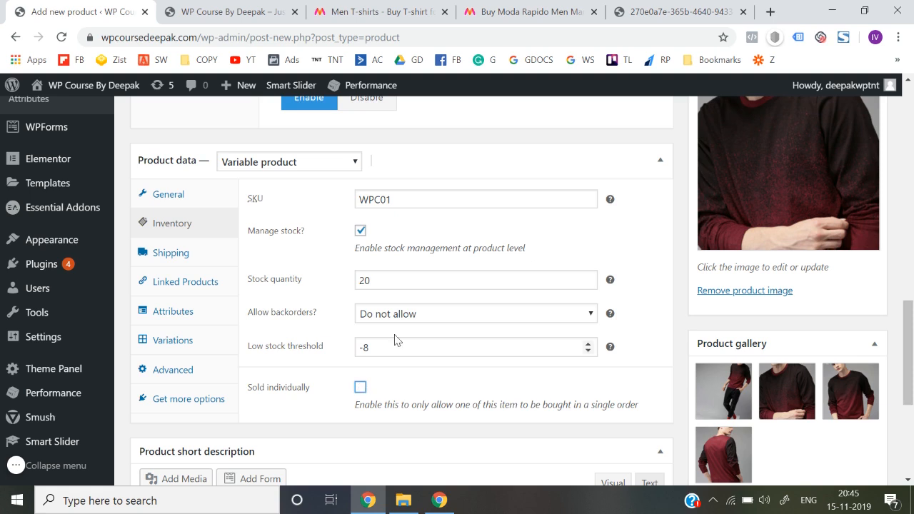
Step: Set the product's low stock threshold to 2
click(390, 345)
key(BackSpace)
key(BackSpace)
text(2)
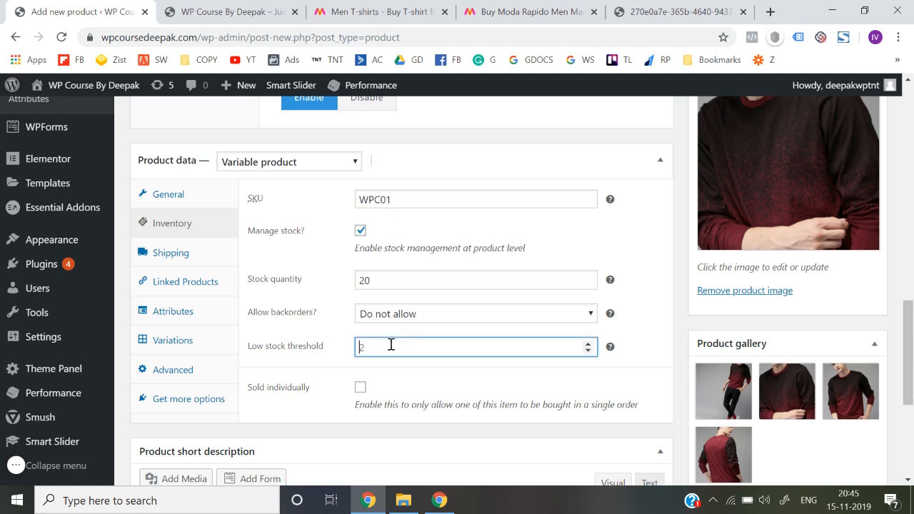
click(438, 386)
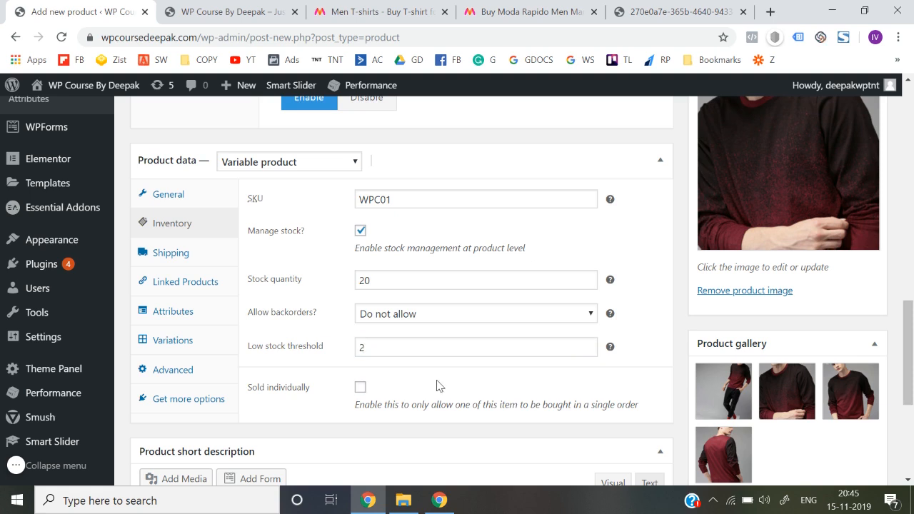
Step: Review the shipping, linked products, general and inventory settings in the product data
click(187, 255)
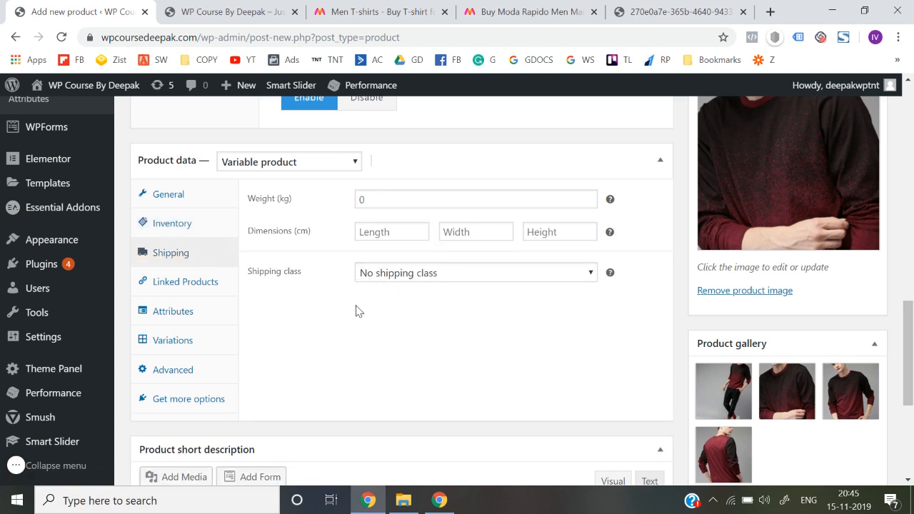
click(206, 279)
click(201, 204)
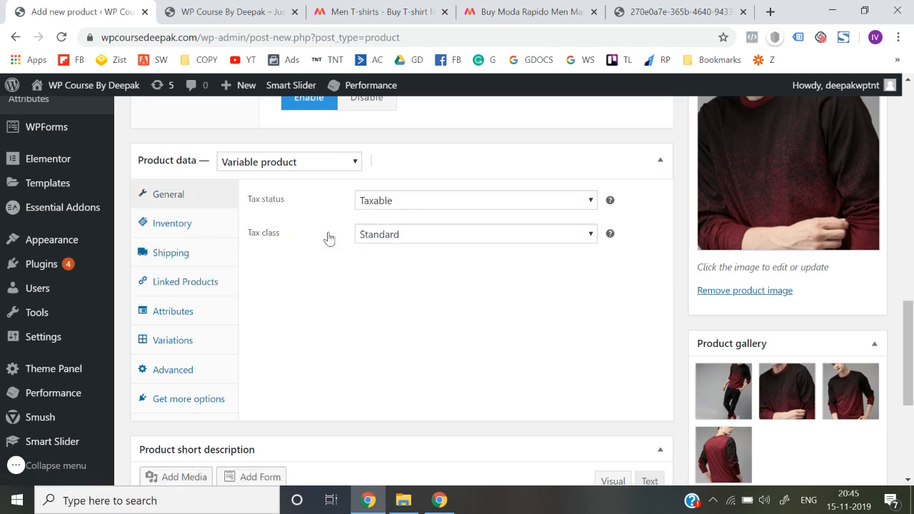
click(188, 228)
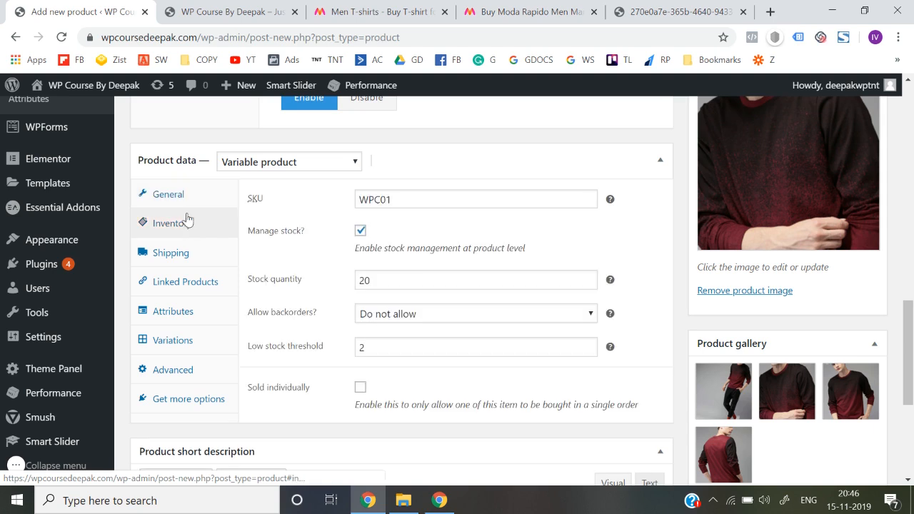
click(184, 203)
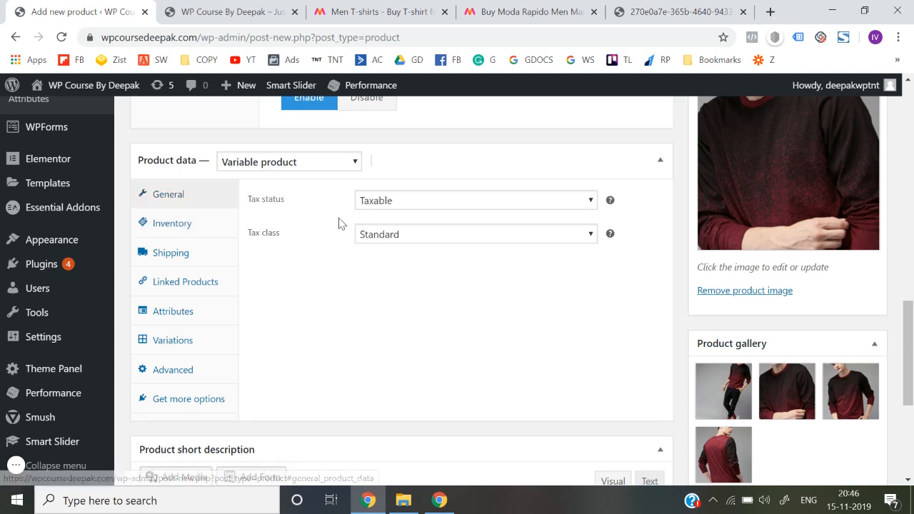
click(207, 229)
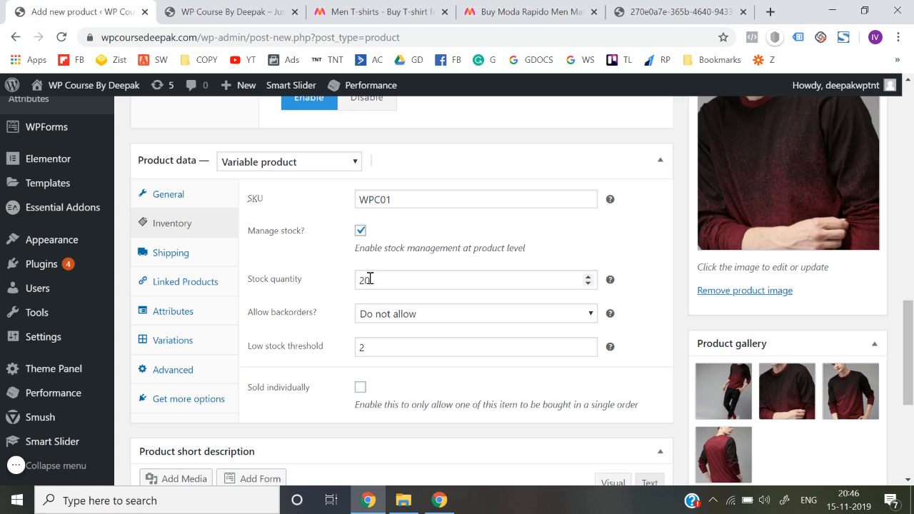
click(171, 257)
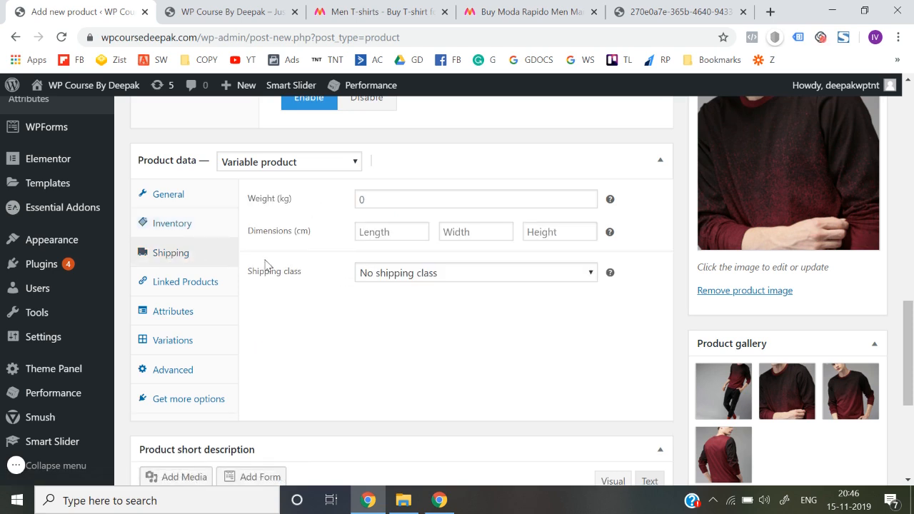
Step: Examine the upsells and cross-sells fields for linking other products to the T-shirt
click(193, 287)
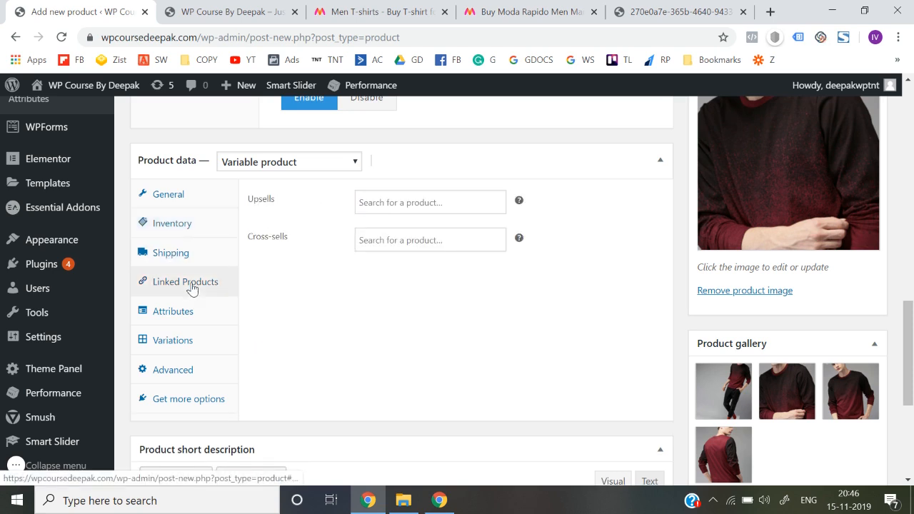
click(384, 204)
click(340, 310)
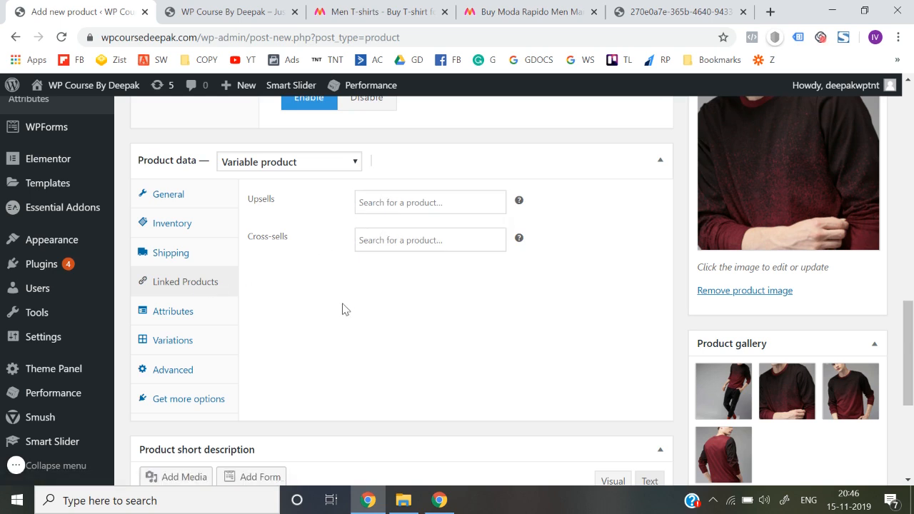
click(400, 203)
click(332, 328)
click(407, 194)
click(330, 305)
click(393, 252)
click(293, 350)
Step: Add a custom product attribute named Sizes and enable it for variations
click(194, 320)
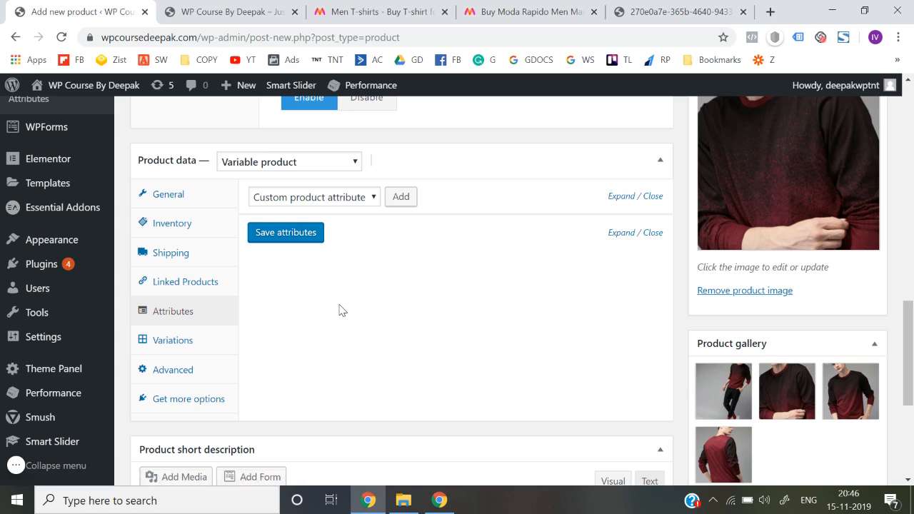
click(405, 205)
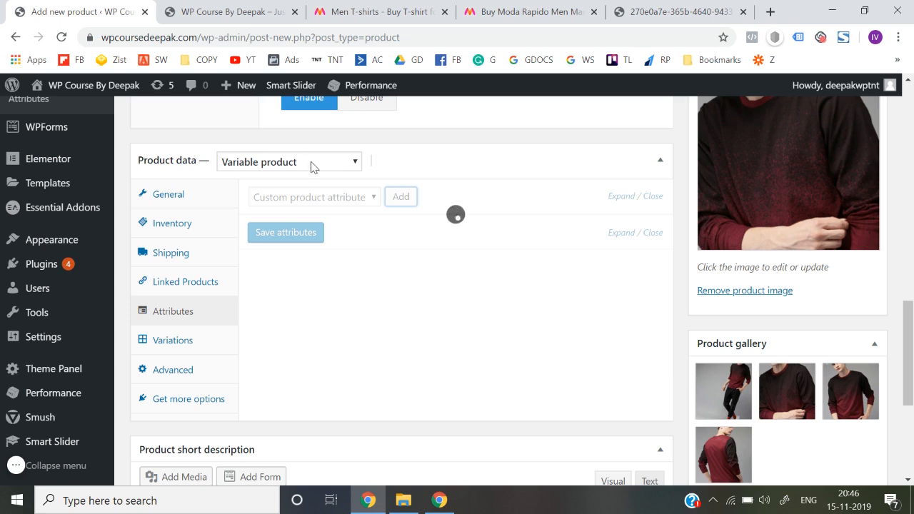
click(275, 279)
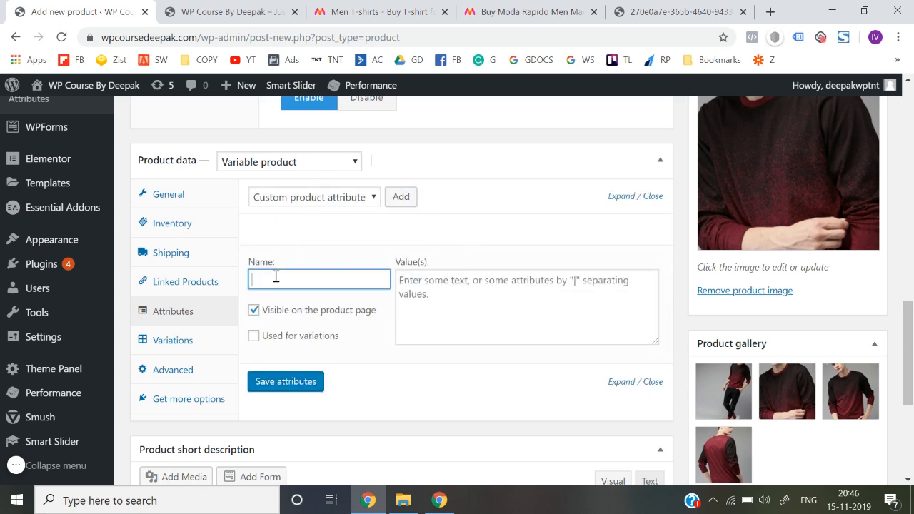
text(Sizes)
click(253, 336)
click(426, 297)
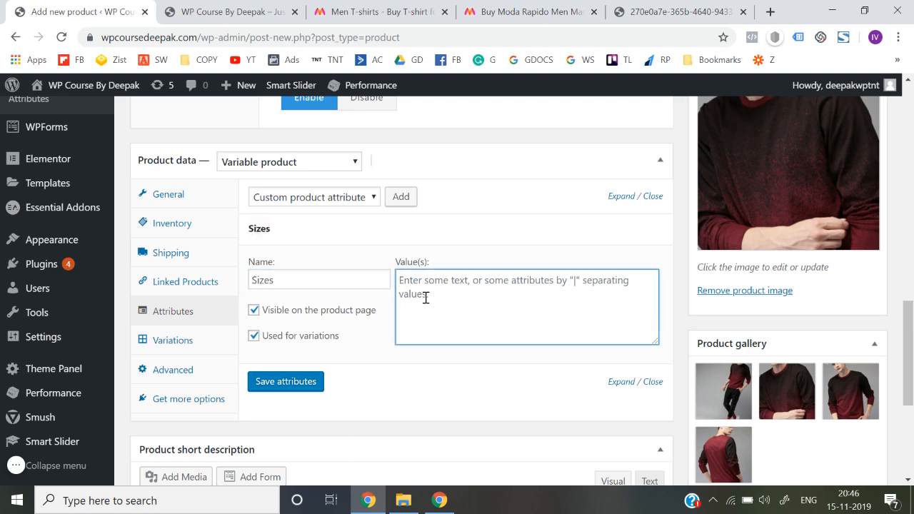
Step: Enter S|M|L|XL|XXL as the Sizes attribute's values, matching the sizes on the Myntra listing, and save the attributes
click(529, 12)
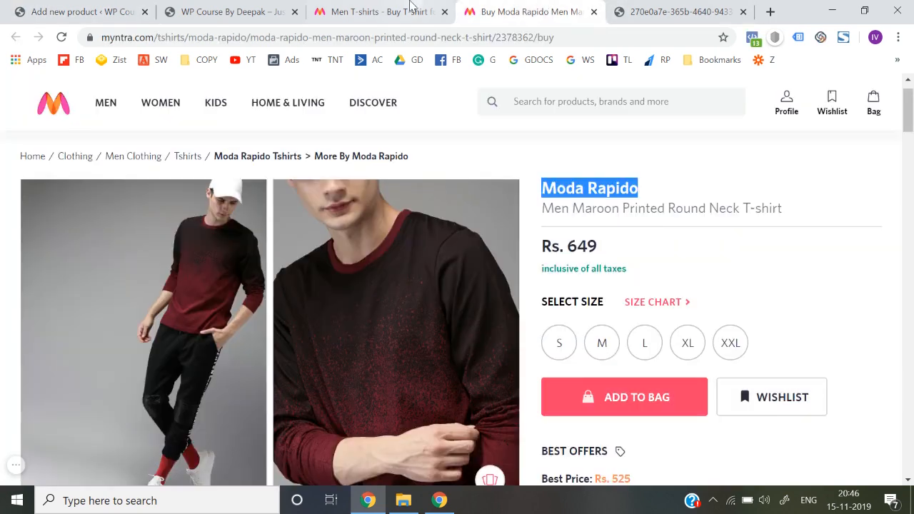
click(410, 9)
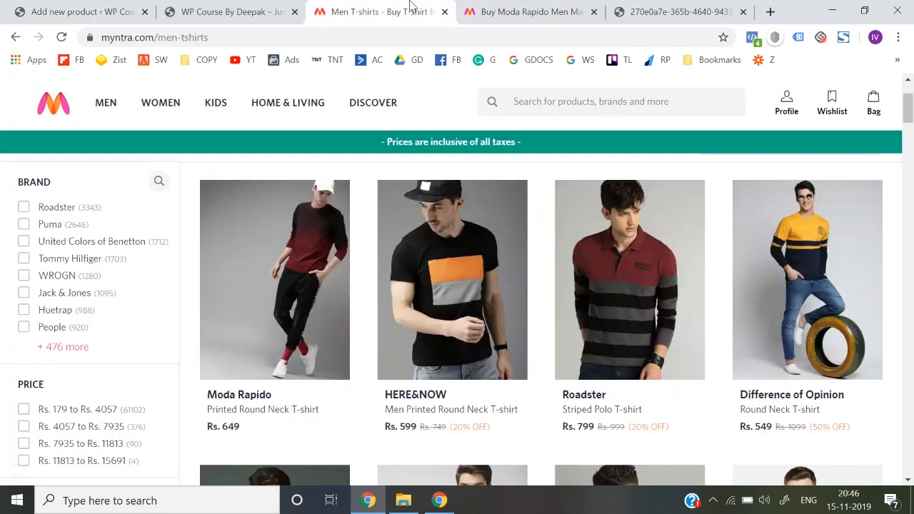
click(229, 9)
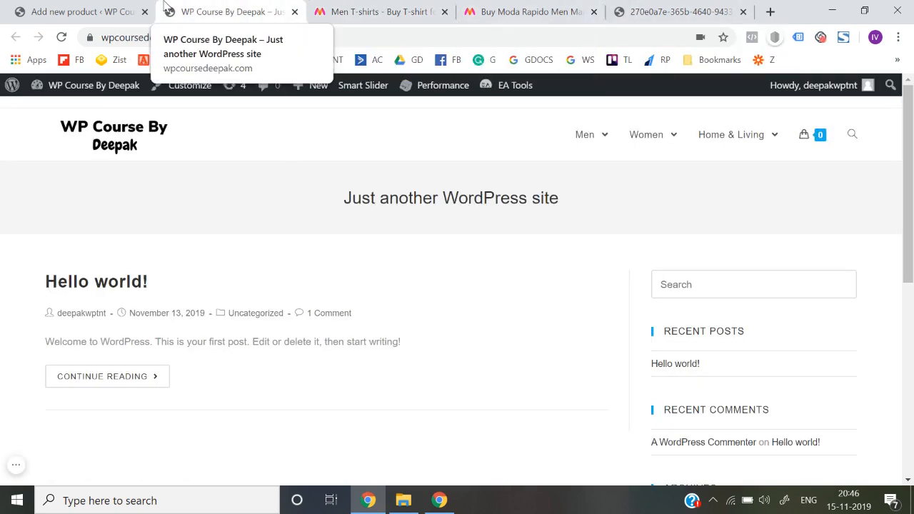
click(78, 12)
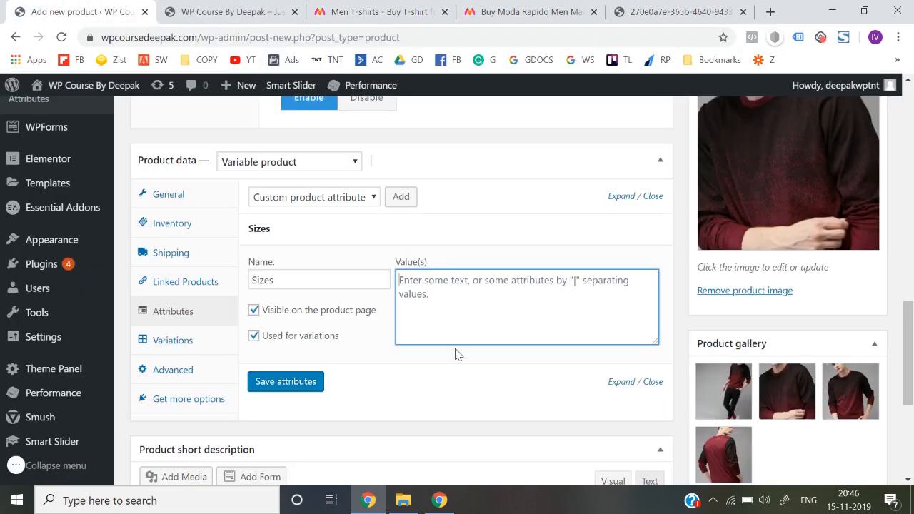
text(S)
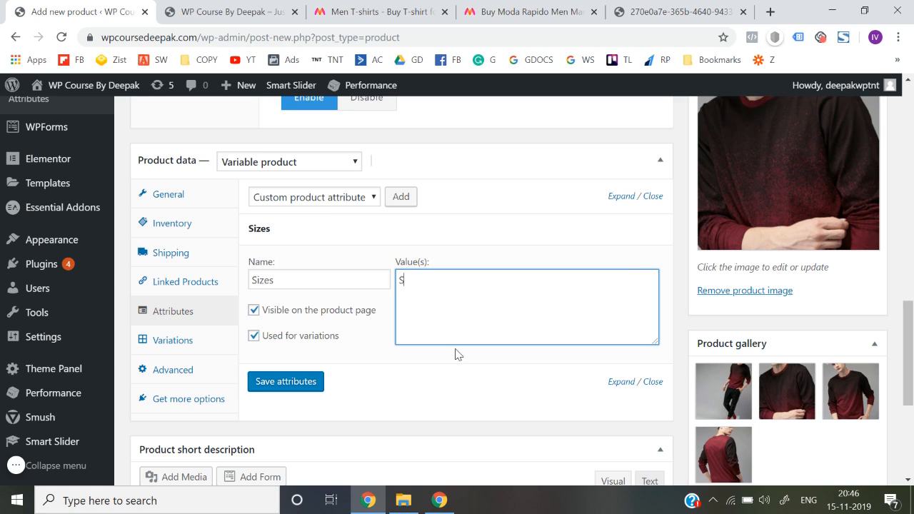
text(|M)
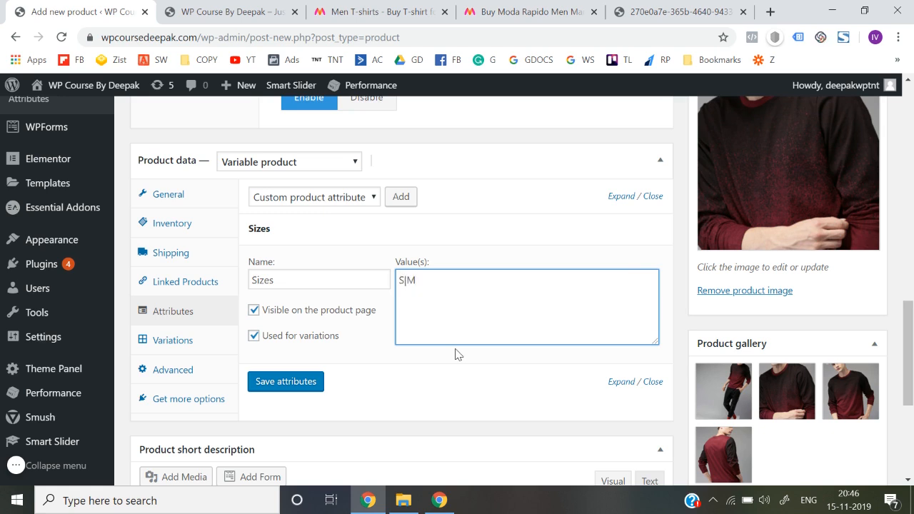
click(503, 8)
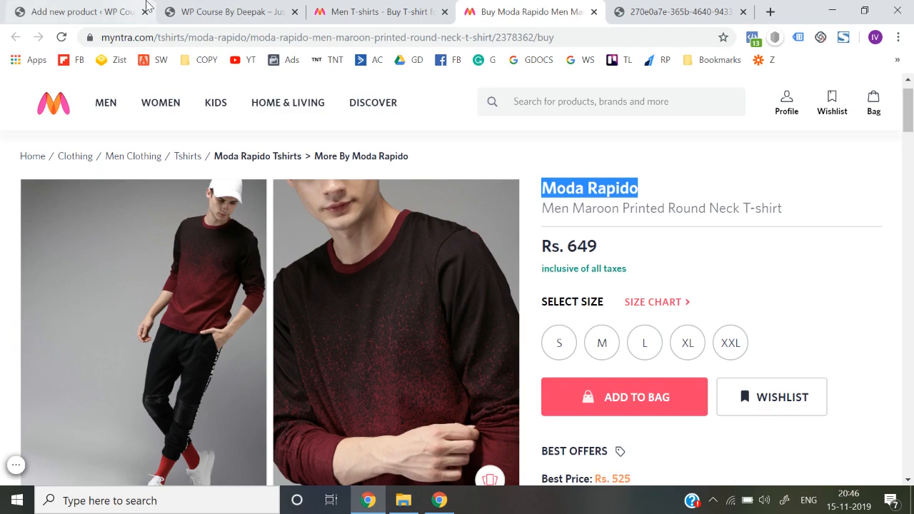
click(147, 7)
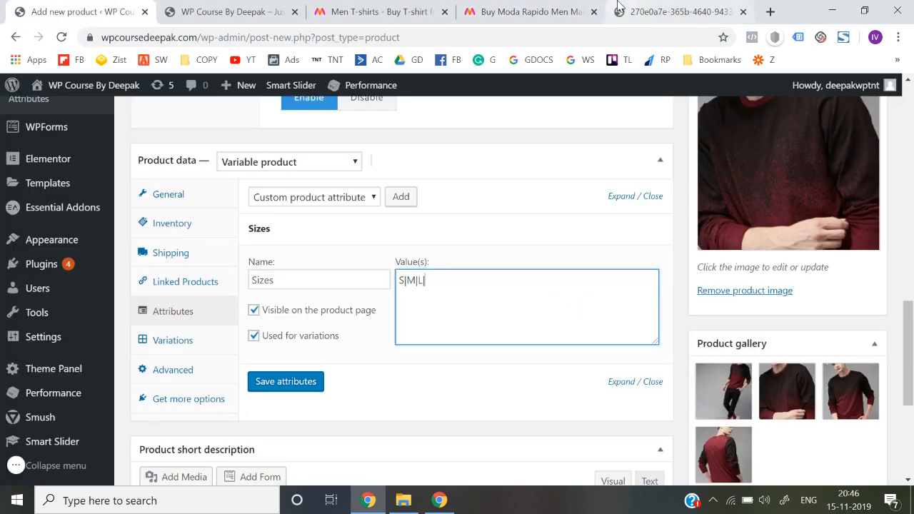
click(500, 9)
click(167, 9)
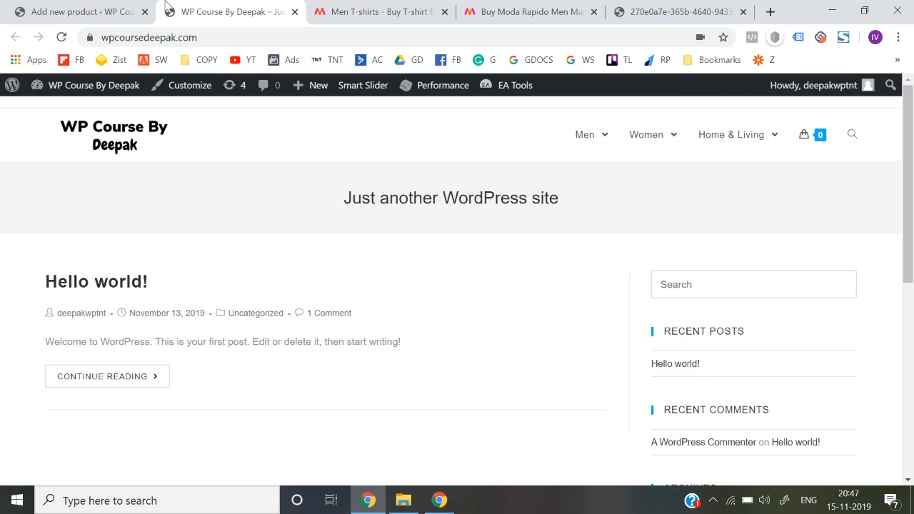
click(115, 8)
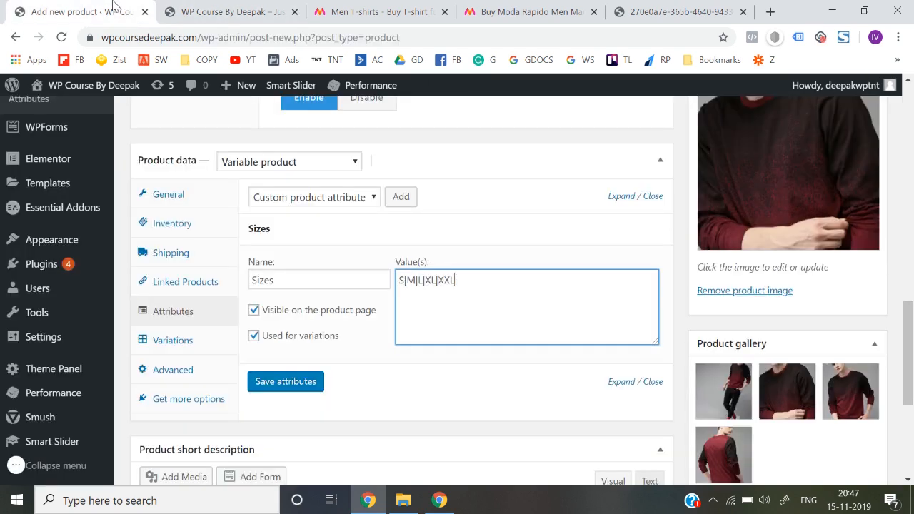
click(280, 385)
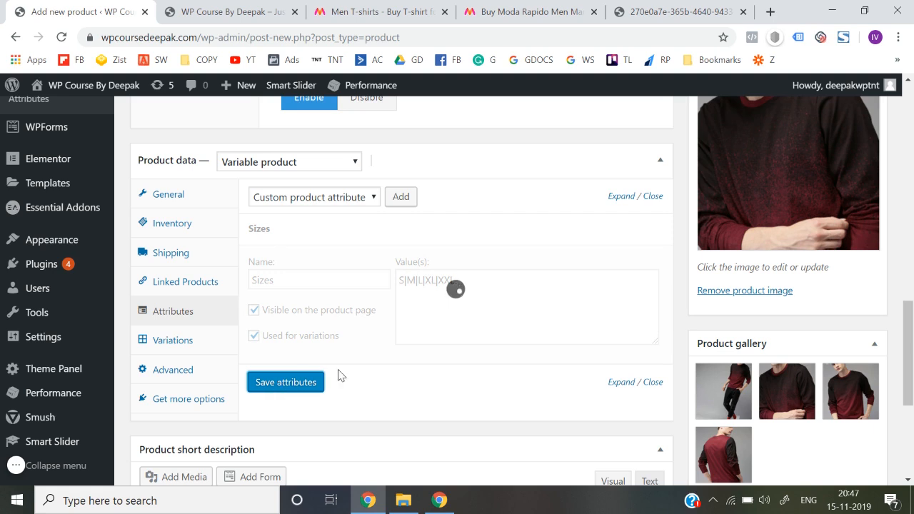
Step: Create the product's variations from all attributes and accept the confirmations
click(181, 341)
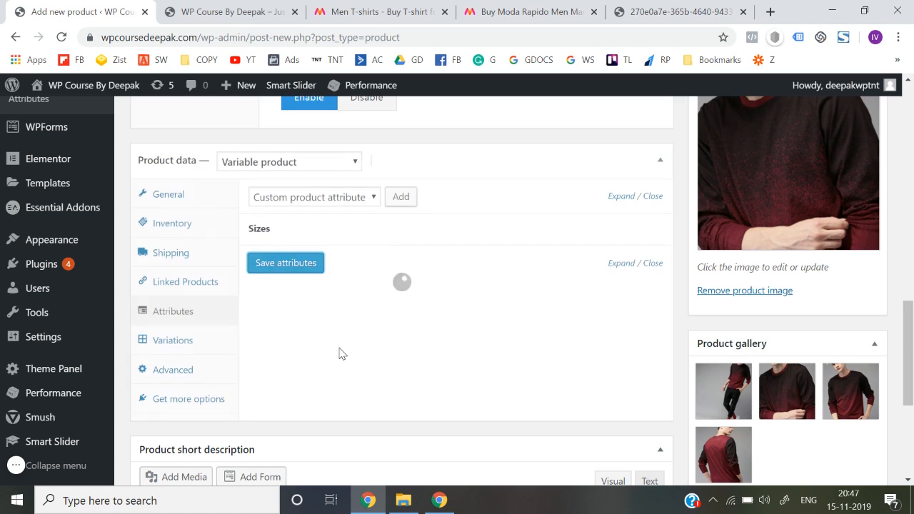
click(183, 344)
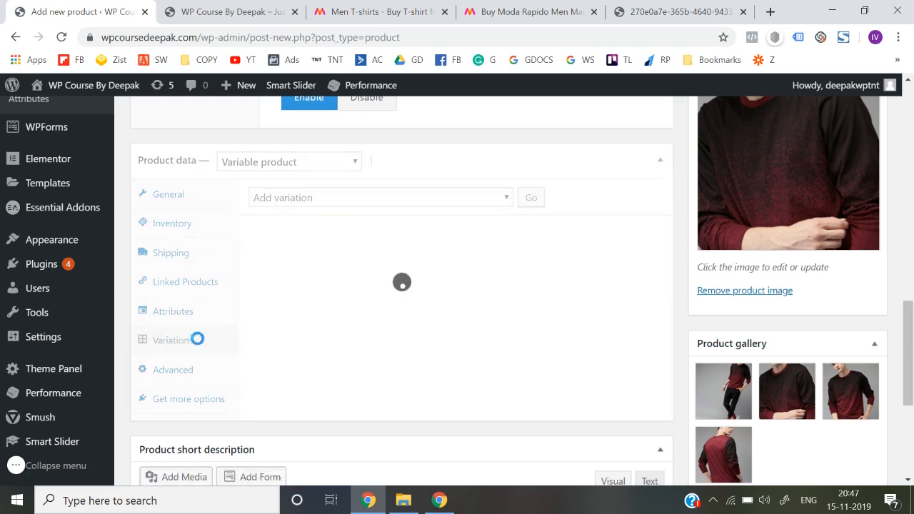
click(426, 197)
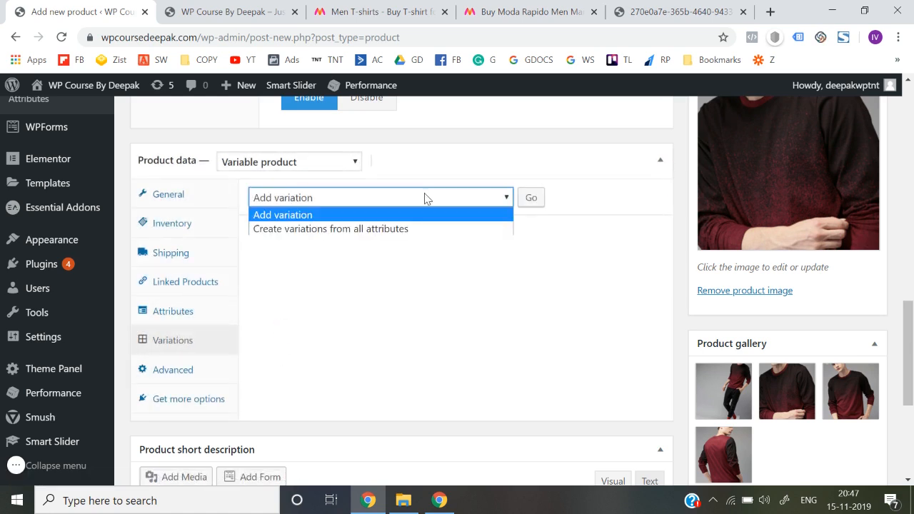
click(400, 229)
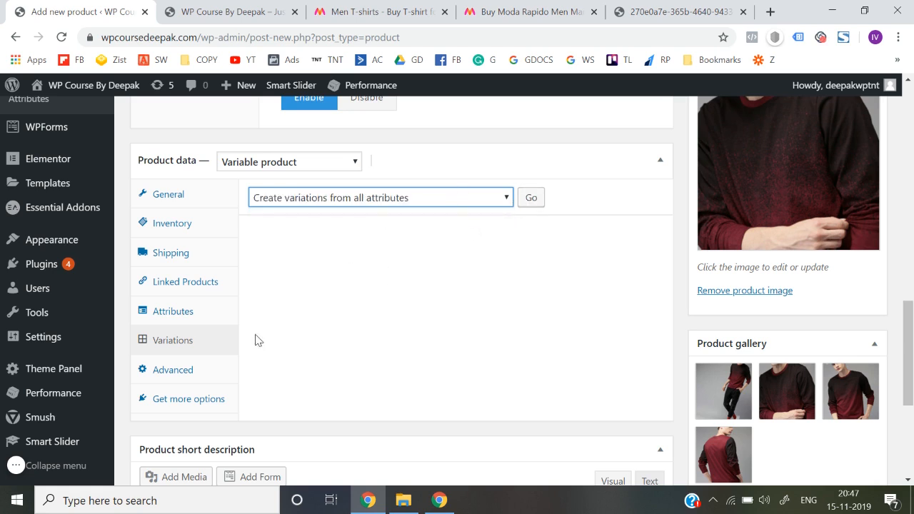
click(382, 202)
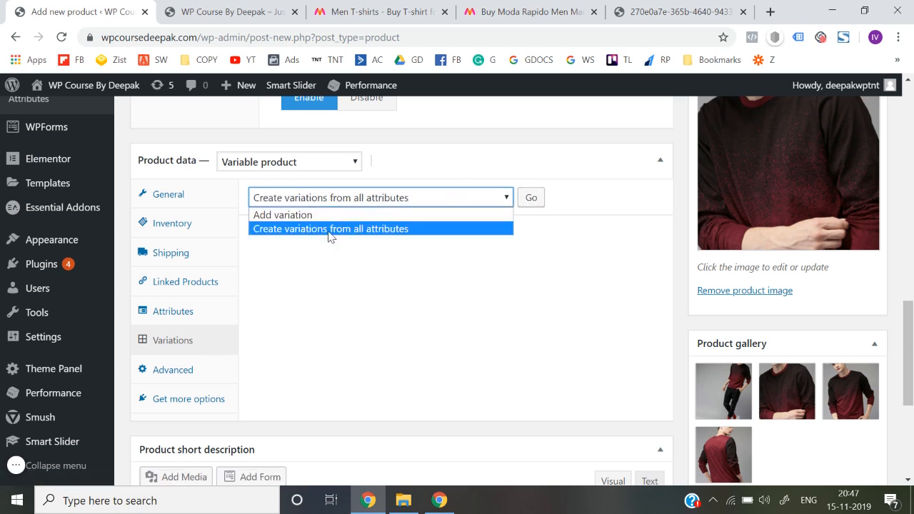
click(338, 230)
click(526, 205)
click(526, 147)
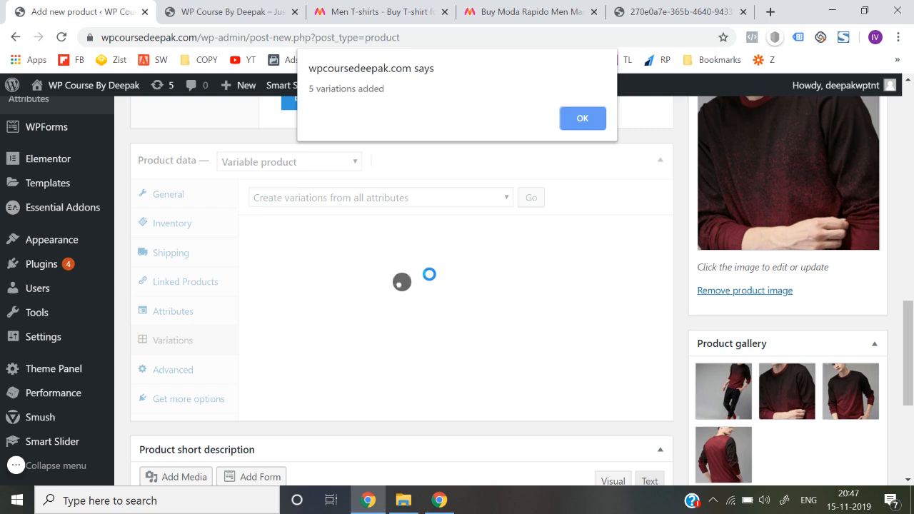
click(583, 118)
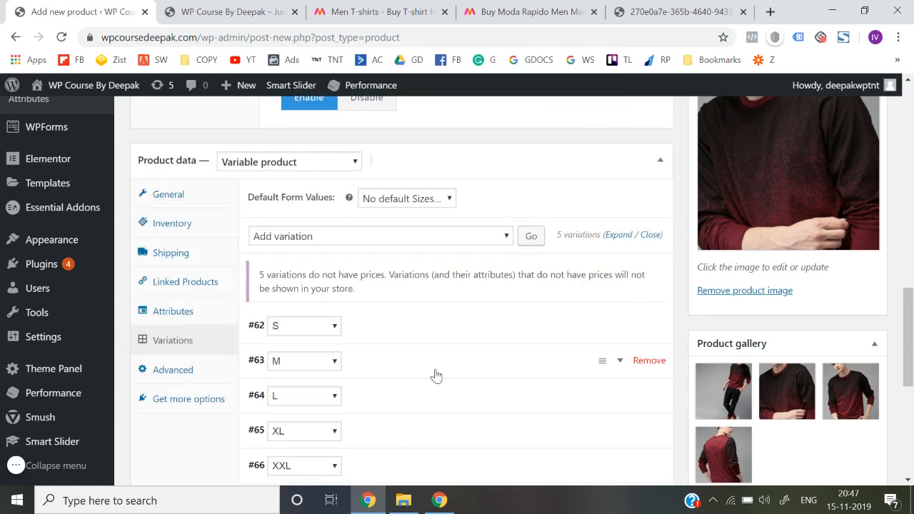
Step: Examine the size S variation's image, SKU, stock, price, dimensions, shipping and tax fields
scroll(434, 374, down, 2)
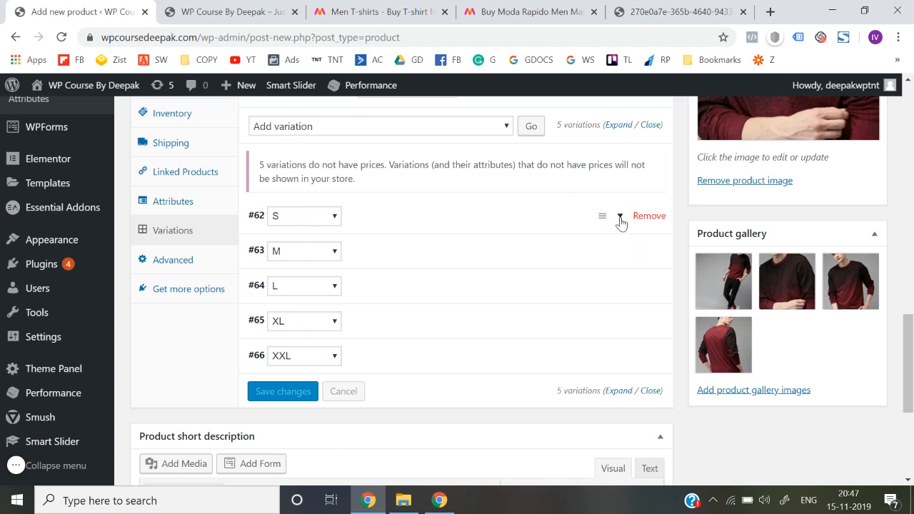
click(620, 223)
scroll(469, 312, down, 2)
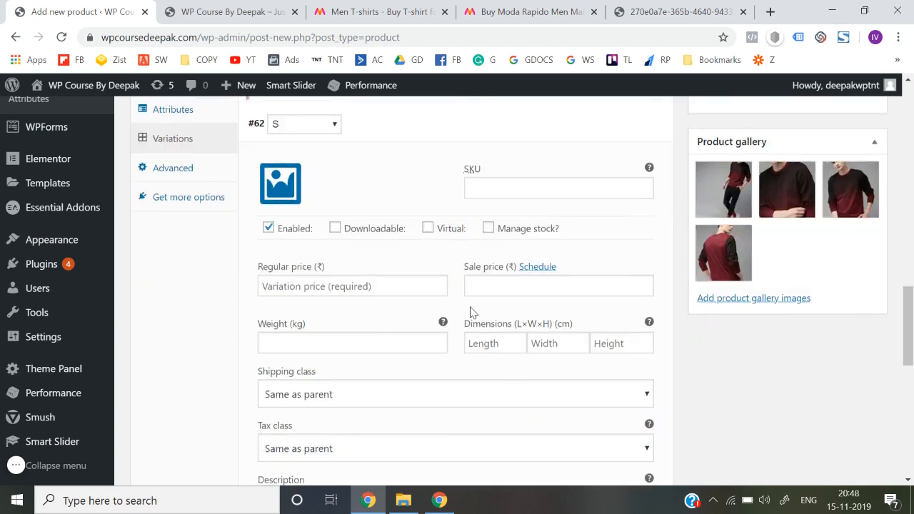
scroll(375, 346, down, 3)
scroll(374, 348, up, 4)
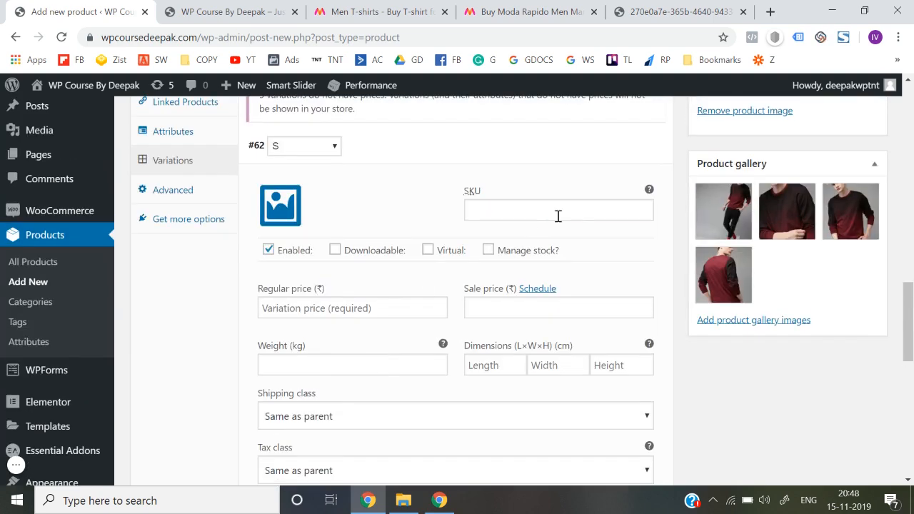
scroll(432, 199, up, 1)
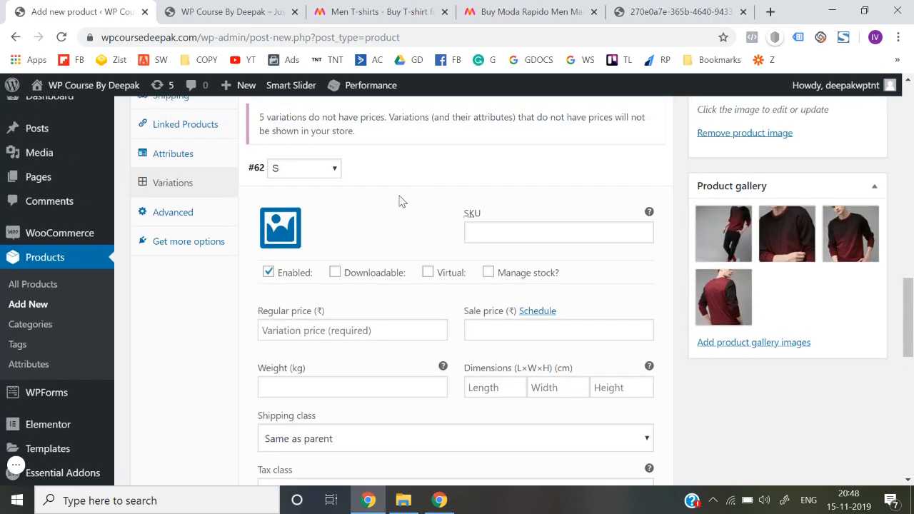
scroll(391, 203, up, 1)
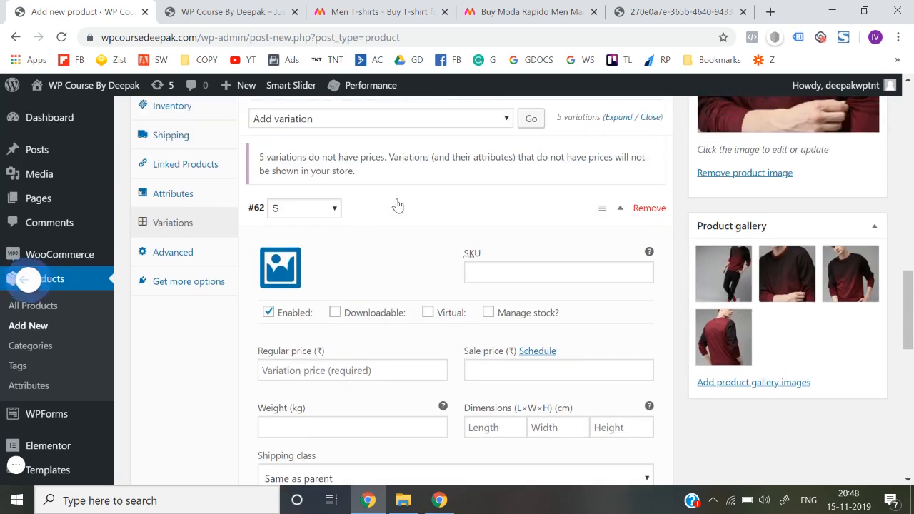
click(620, 209)
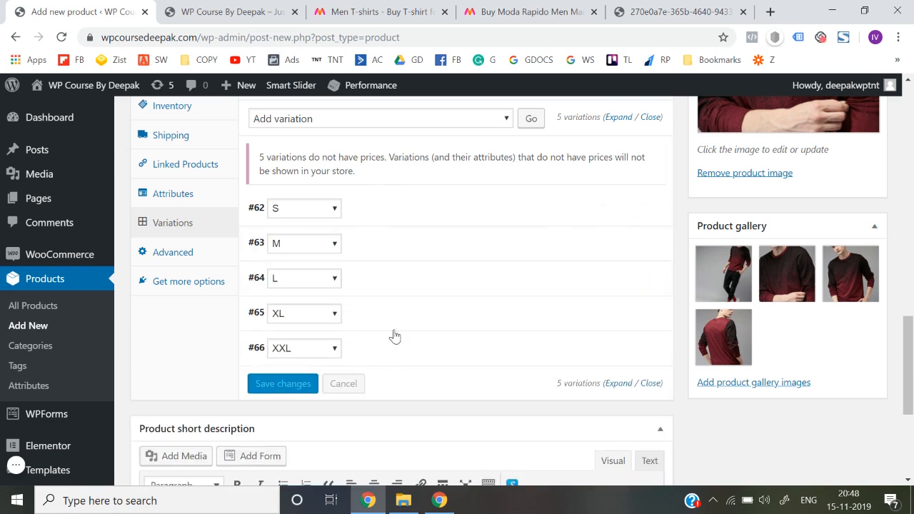
click(381, 217)
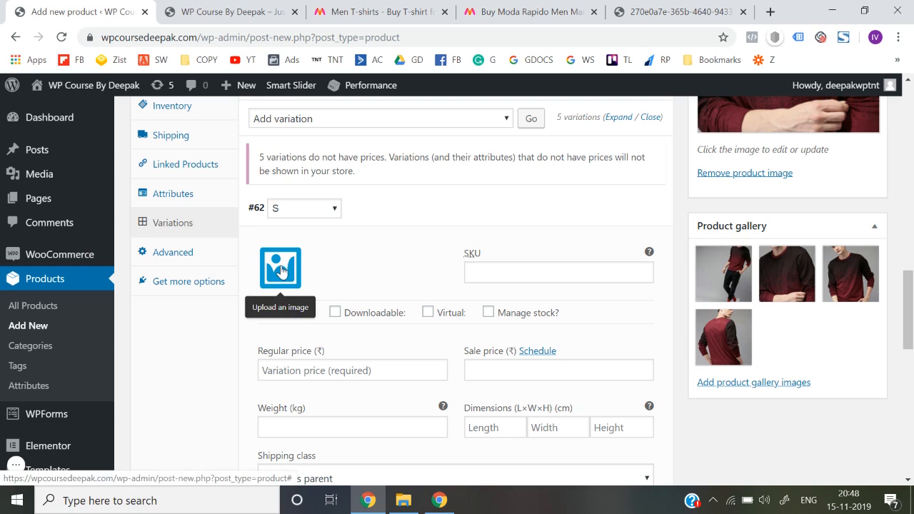
scroll(281, 270, down, 2)
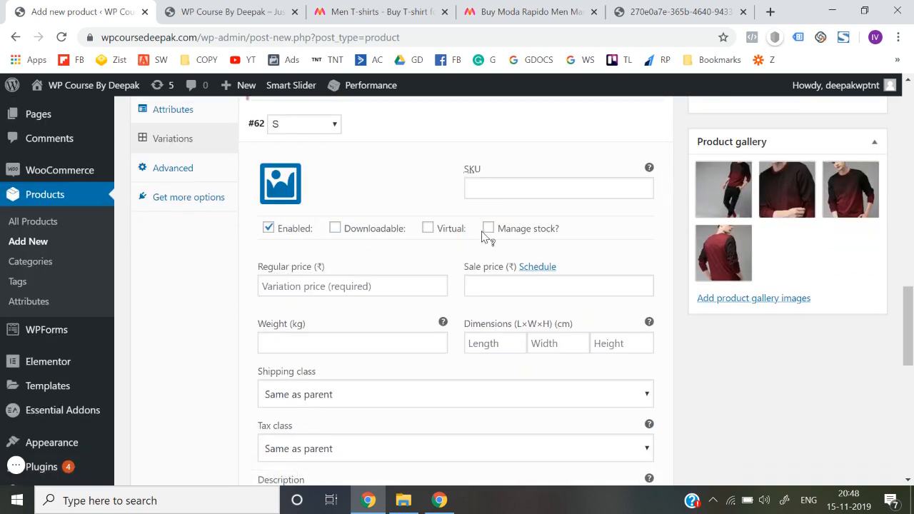
scroll(376, 374, down, 3)
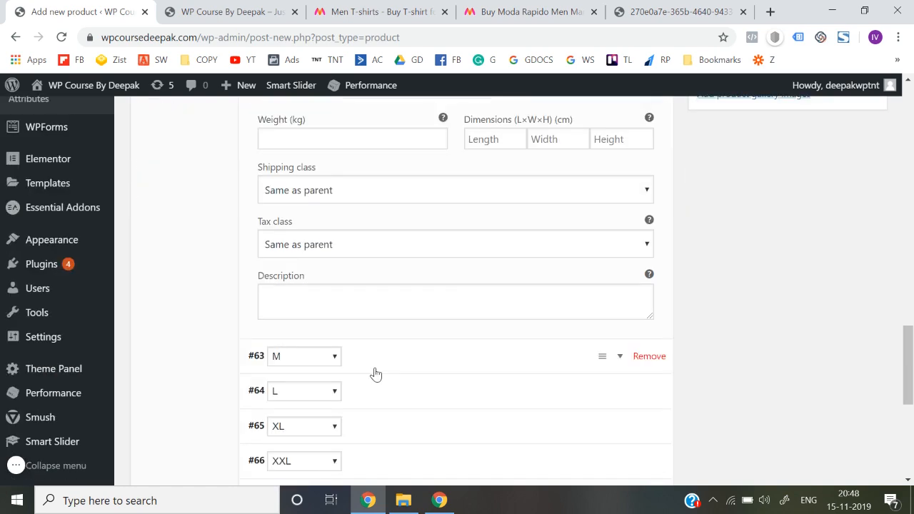
scroll(376, 375, up, 4)
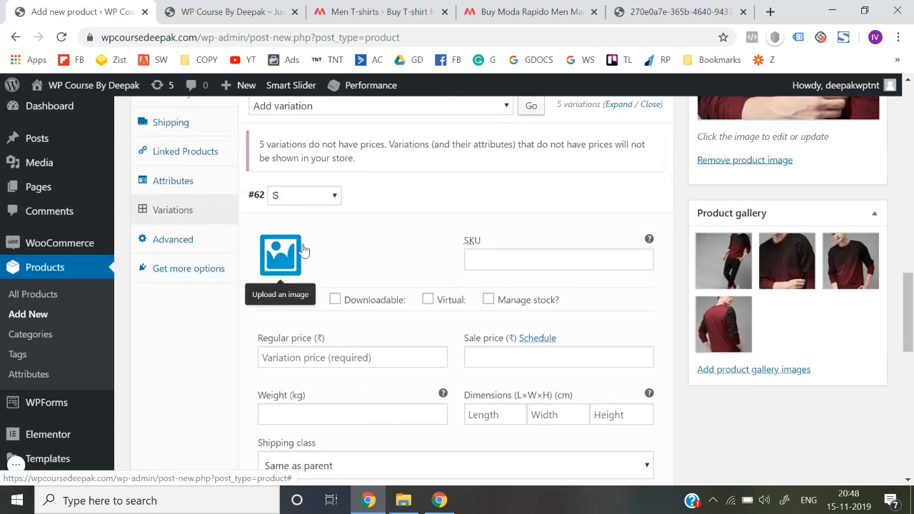
Step: Set the T-shirt's back-view photo as the size S variation's image and enter WPC-201 as its SKU
click(292, 266)
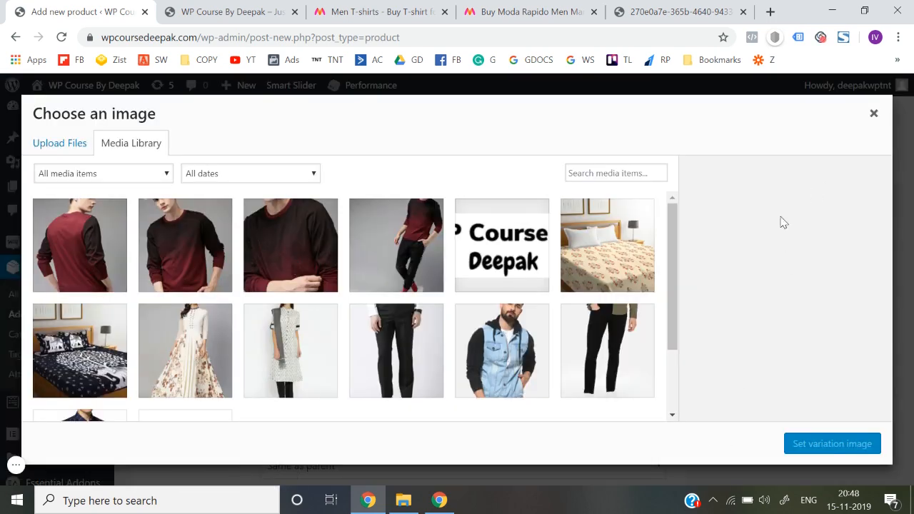
click(65, 221)
click(806, 446)
click(508, 260)
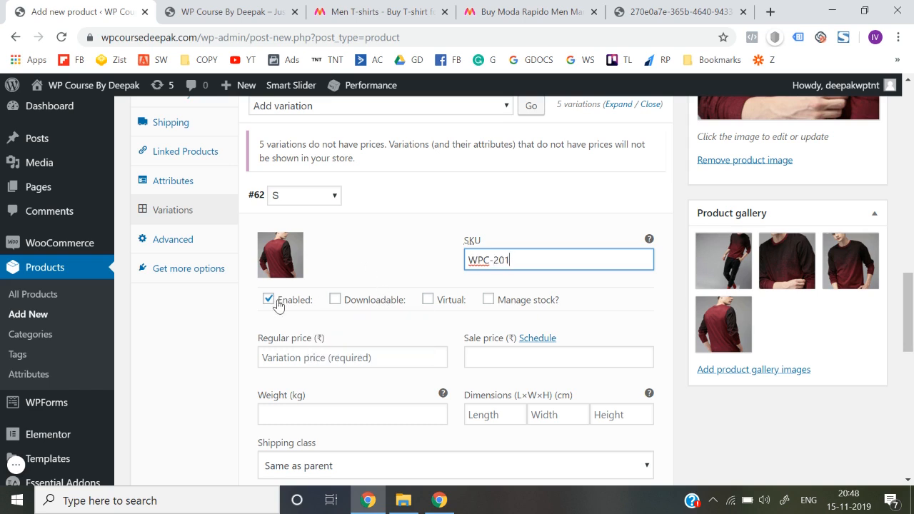
Step: Set the size S variation's regular price to 599 and its sale price to 399
scroll(344, 348, down, 1)
click(332, 334)
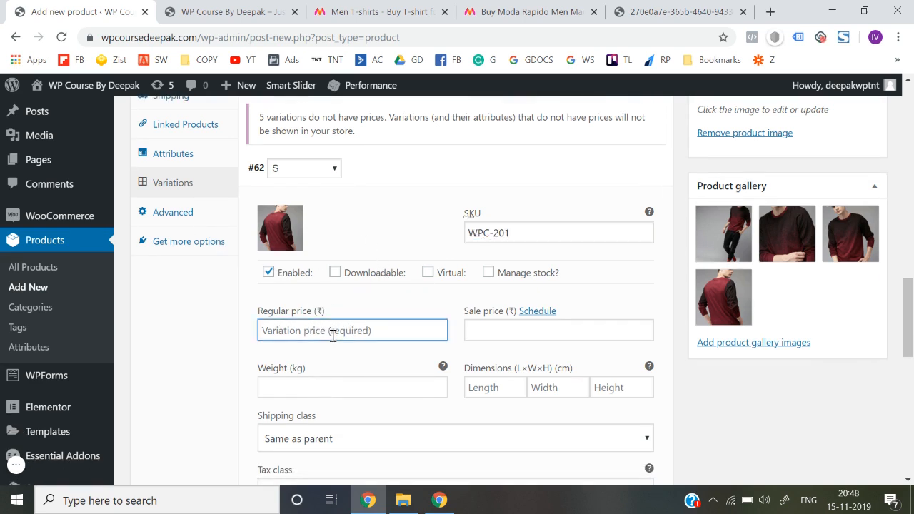
text(599)
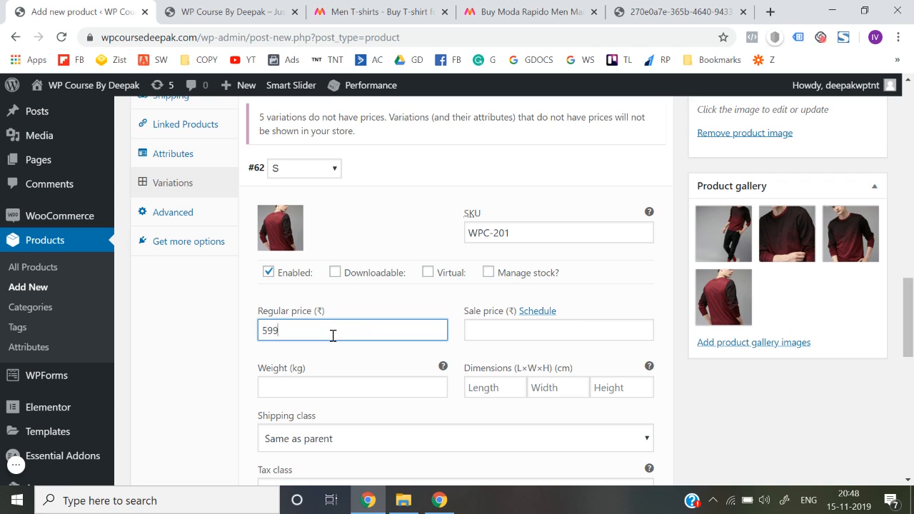
click(520, 329)
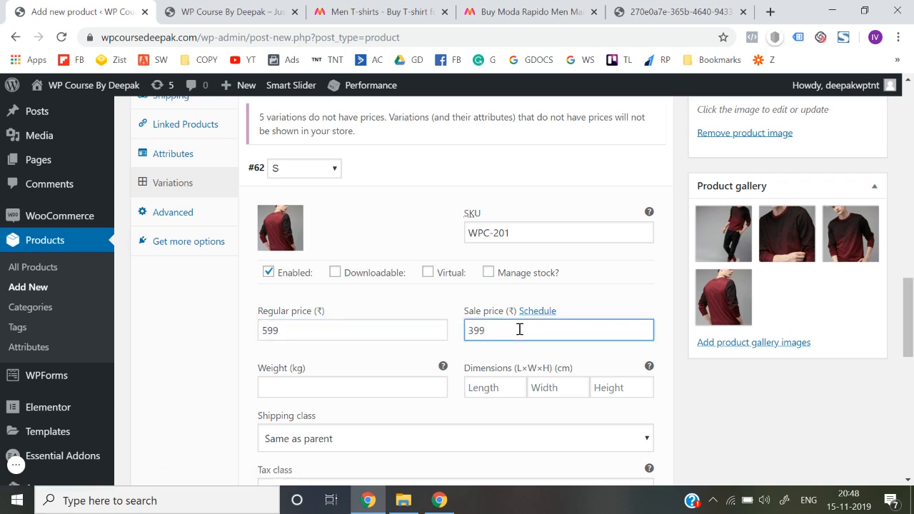
Step: Check the shipping class choices of the size S variation, keeping Same as parent
scroll(372, 319, down, 1)
scroll(405, 329, down, 1)
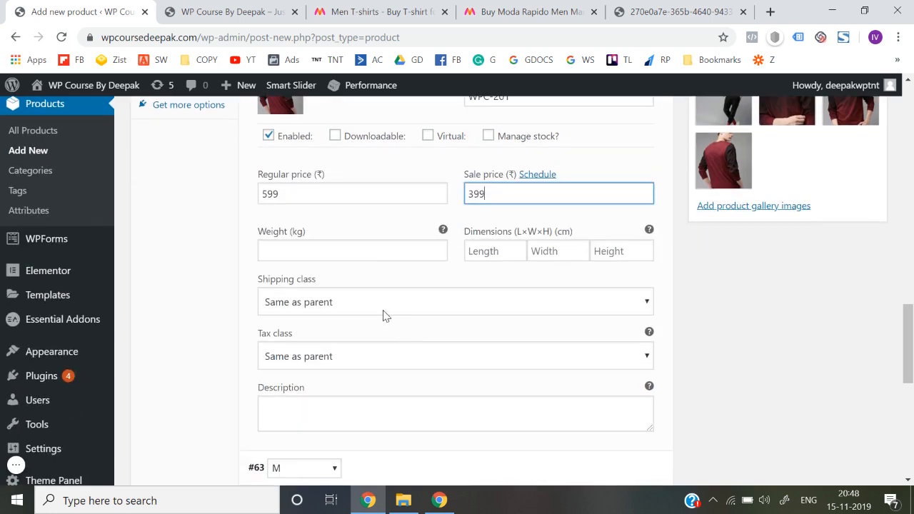
click(380, 311)
click(379, 311)
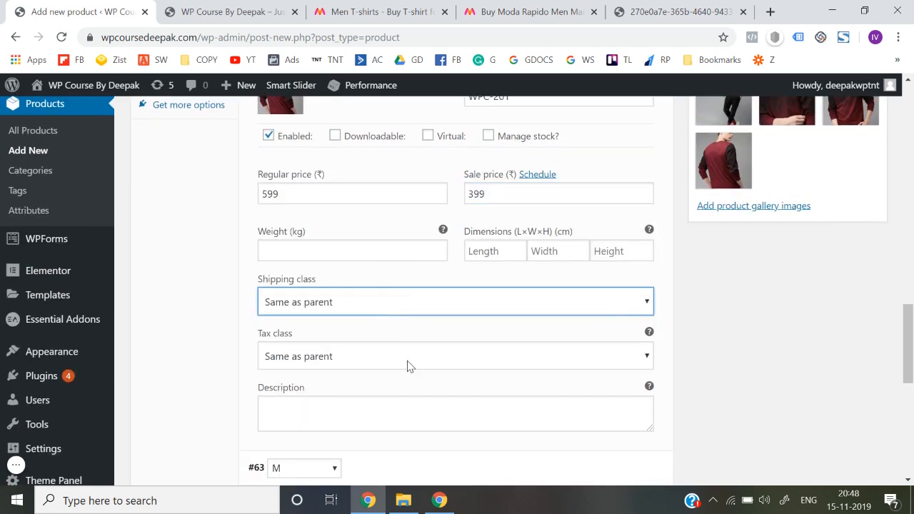
Step: Check the size S variation's description field and collapse the variation's details
scroll(408, 365, down, 1)
click(321, 329)
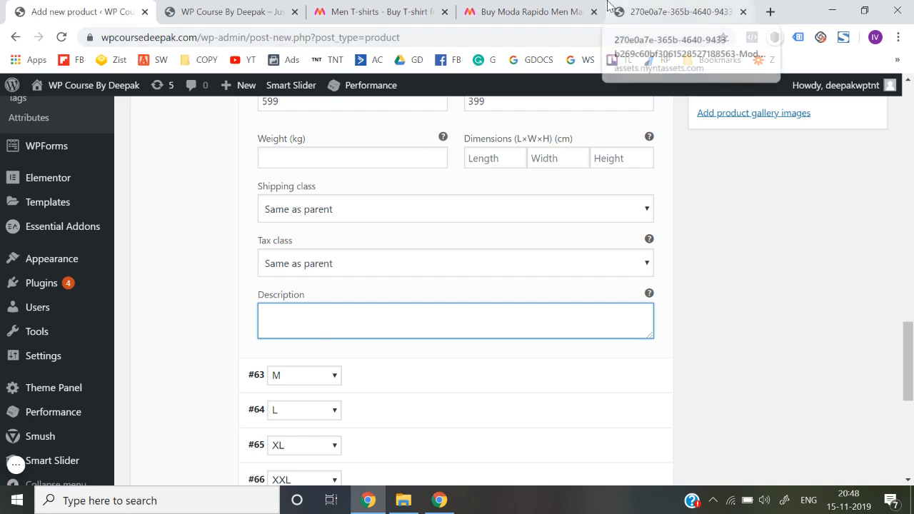
scroll(755, 252, up, 4)
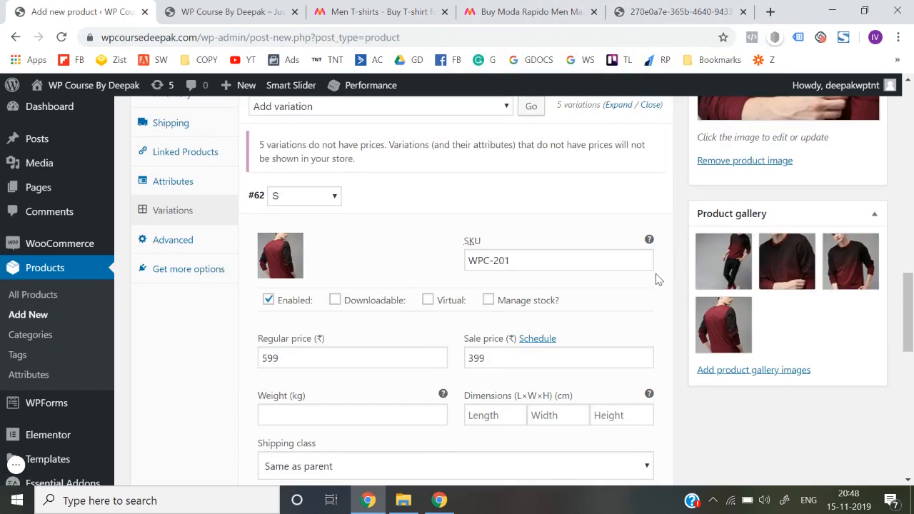
scroll(572, 183, up, 1)
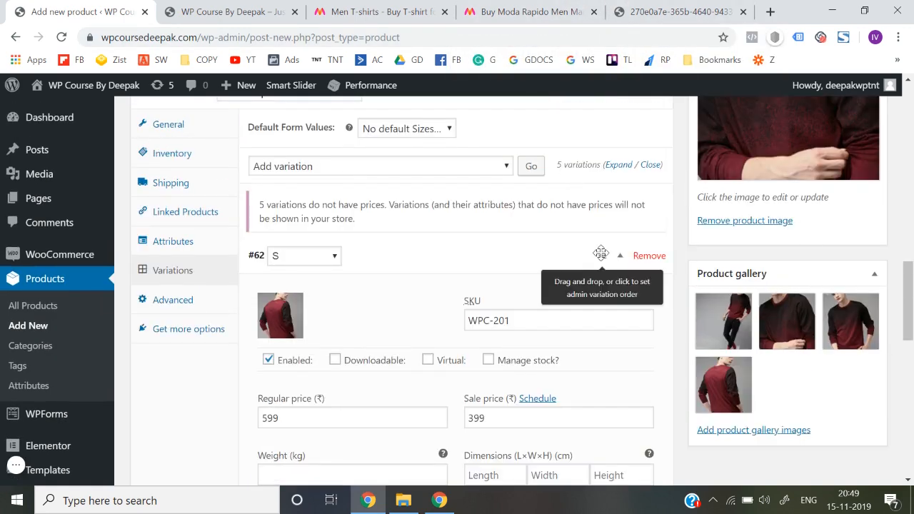
click(620, 258)
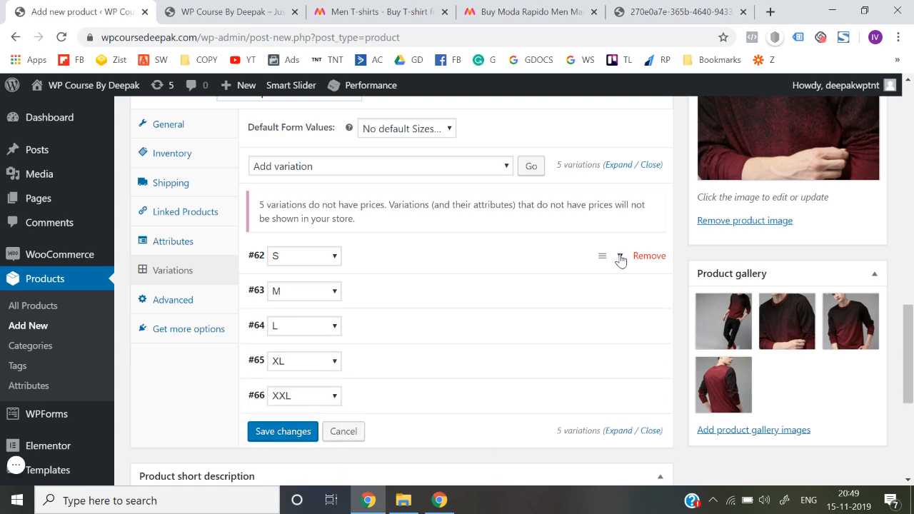
Step: Set the T-shirt's front-view photo as the size M variation's image and enter WPC0101 as its SKU
click(417, 300)
scroll(418, 300, down, 1)
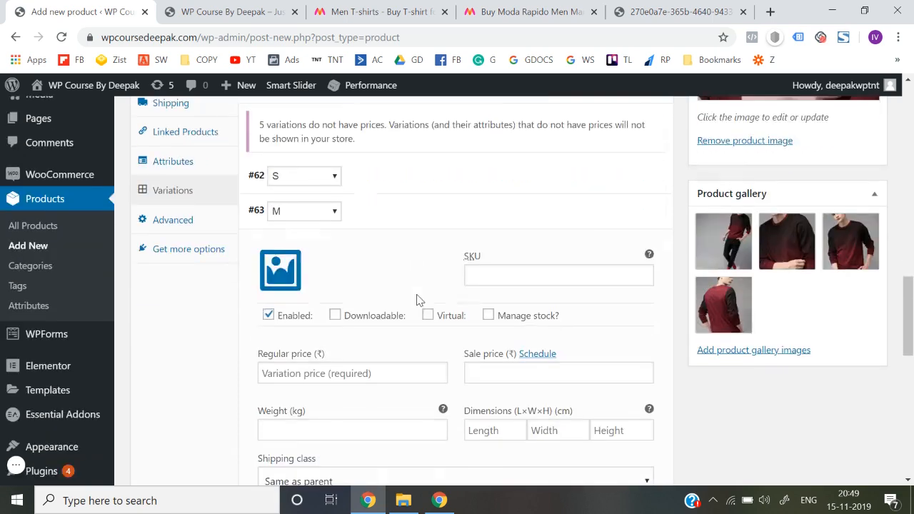
click(280, 262)
click(175, 233)
click(824, 449)
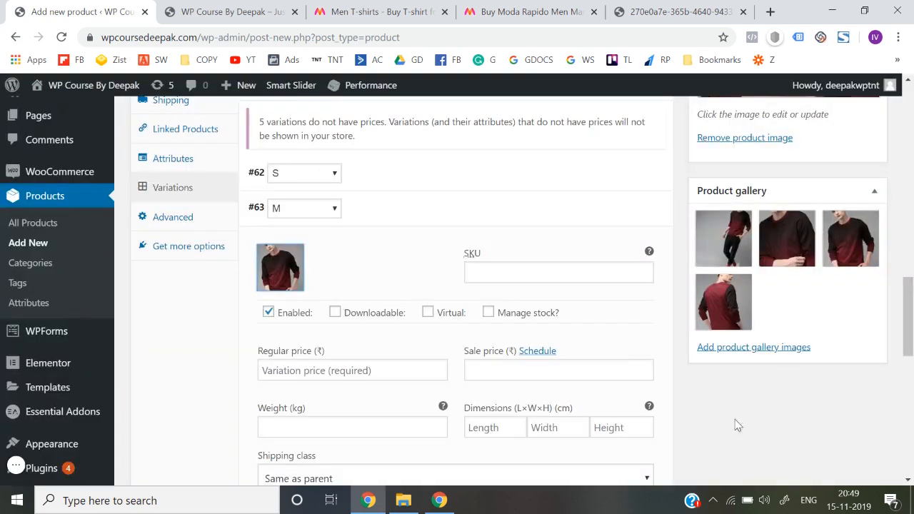
click(495, 268)
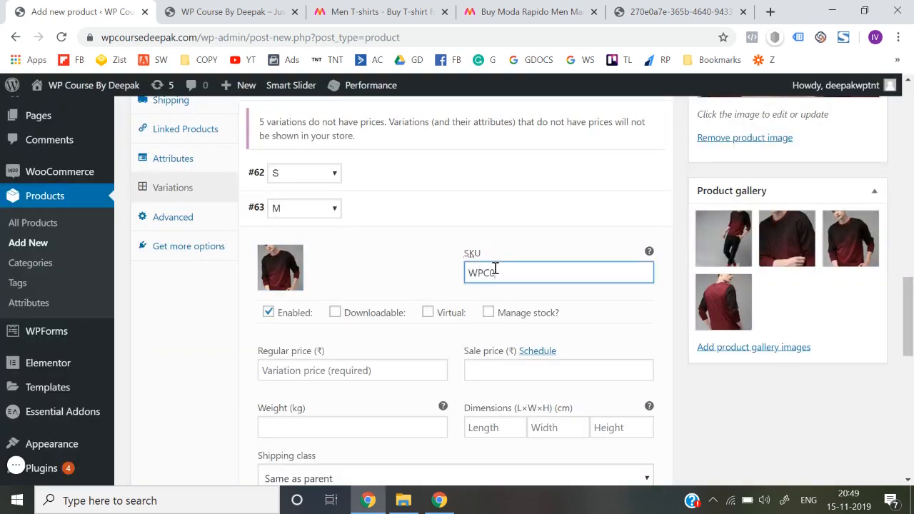
Step: Set the size M variation's regular price to 699 and sale price to 199, and collapse its details
scroll(383, 347, down, 1)
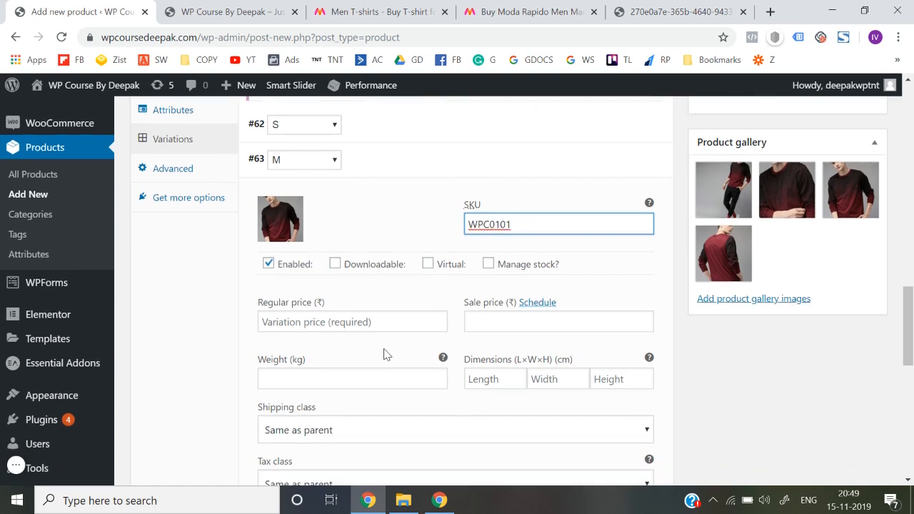
click(375, 330)
text(699)
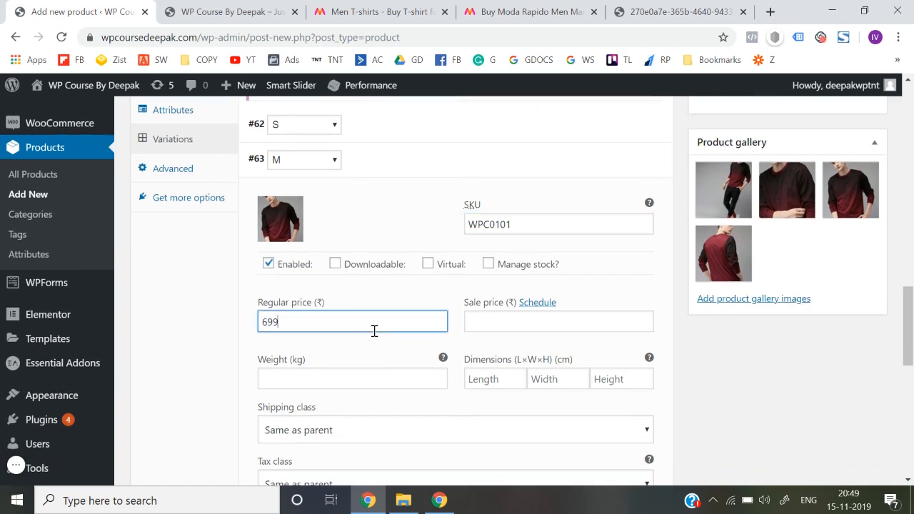
click(505, 327)
text(199)
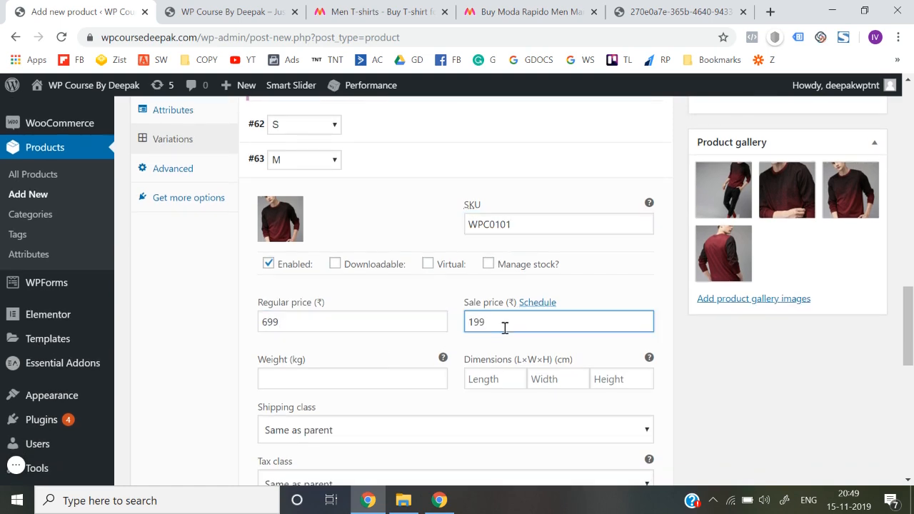
scroll(505, 328, up, 1)
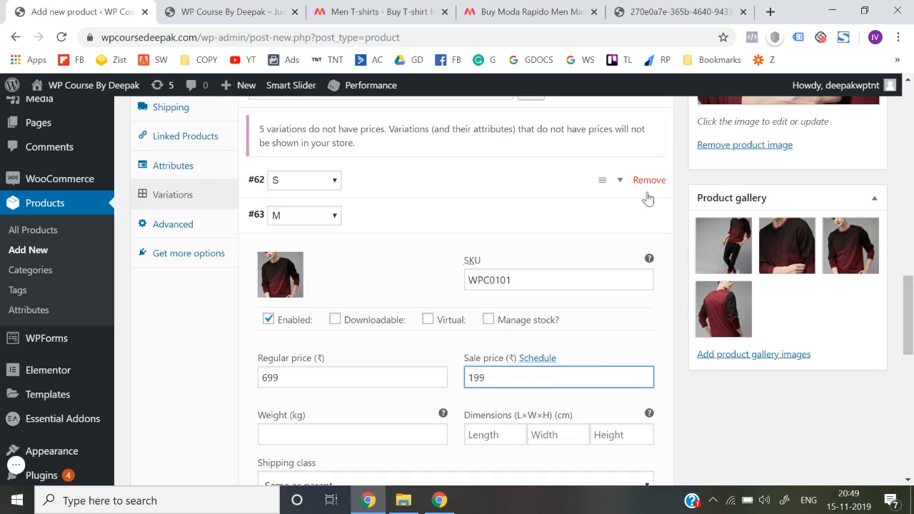
click(618, 221)
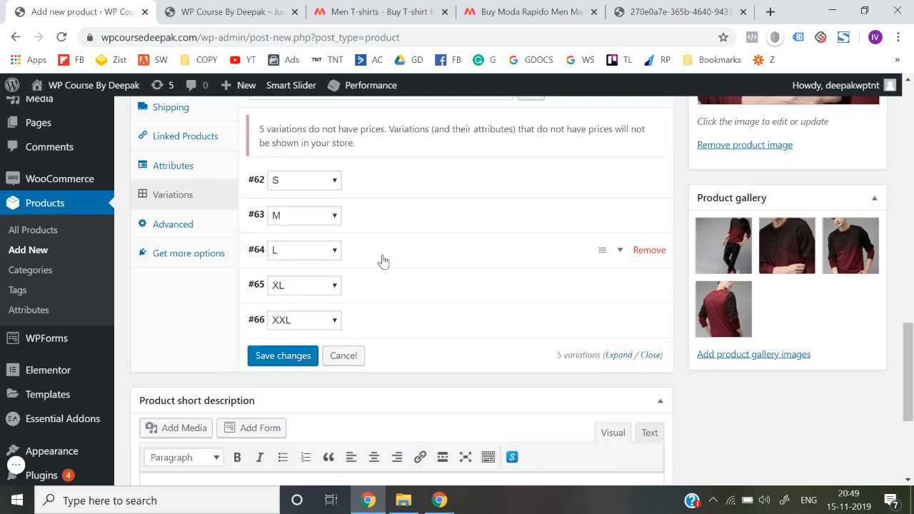
Step: Expand the size L variation and enter Tyetywe as its SKU
click(383, 260)
click(517, 307)
text(Tyetywe)
Step: Set the size L variation's regular price to 199 and sale price to 99, and collapse its details
scroll(518, 307, down, 2)
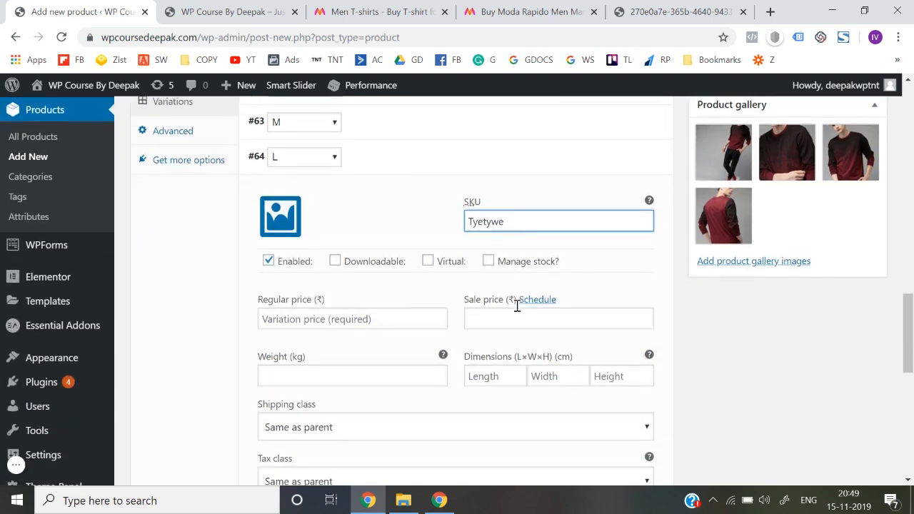
click(378, 316)
text(199)
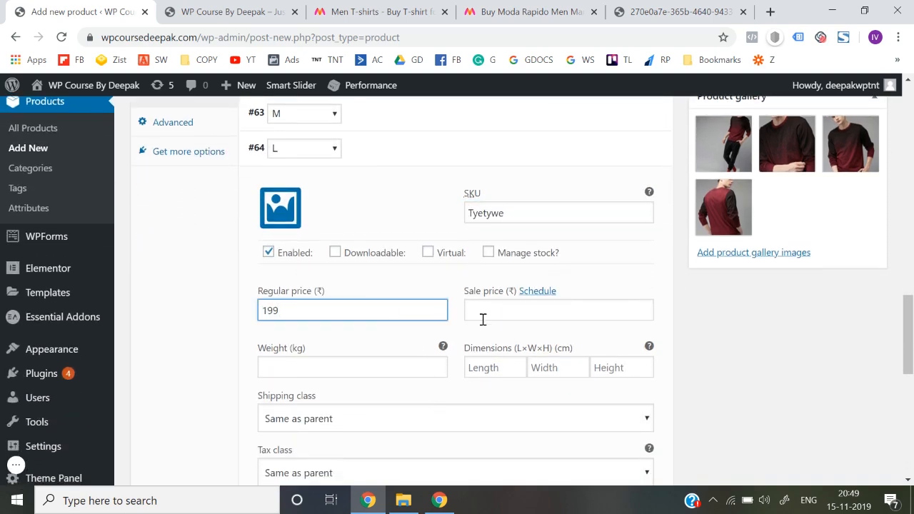
click(492, 315)
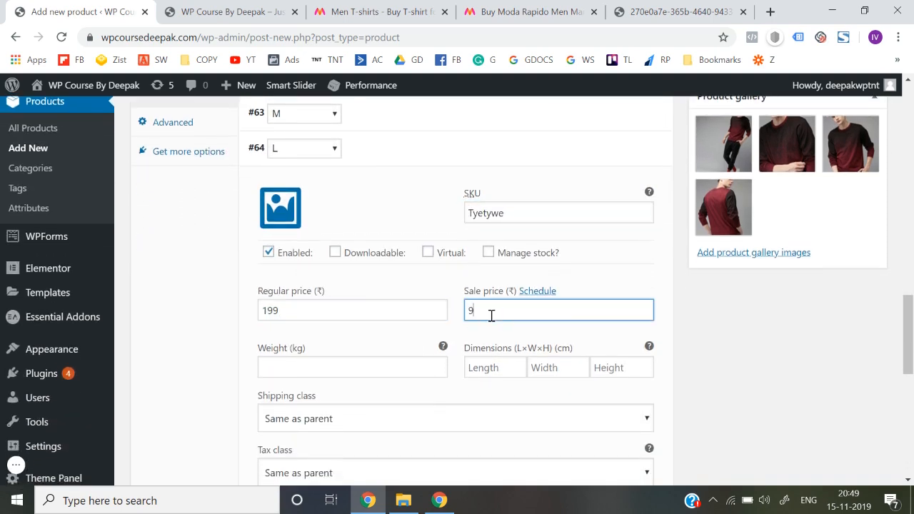
scroll(492, 318, down, 4)
scroll(585, 230, up, 4)
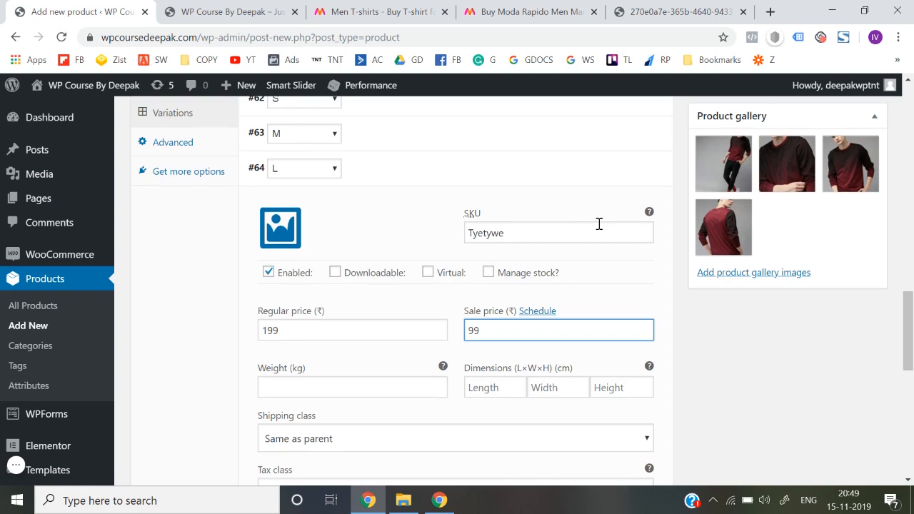
scroll(600, 224, up, 2)
click(620, 274)
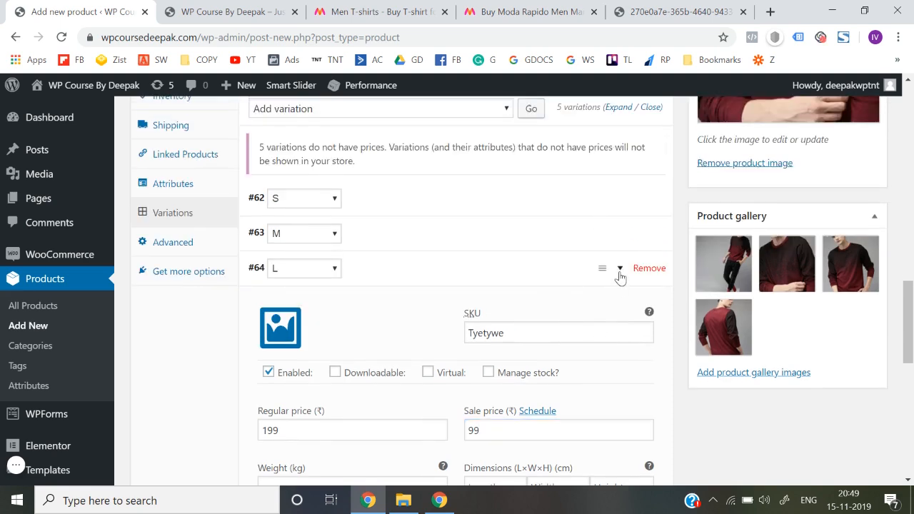
Step: Expand the size XL variation and enter ^7672 as its SKU
scroll(619, 274, down, 1)
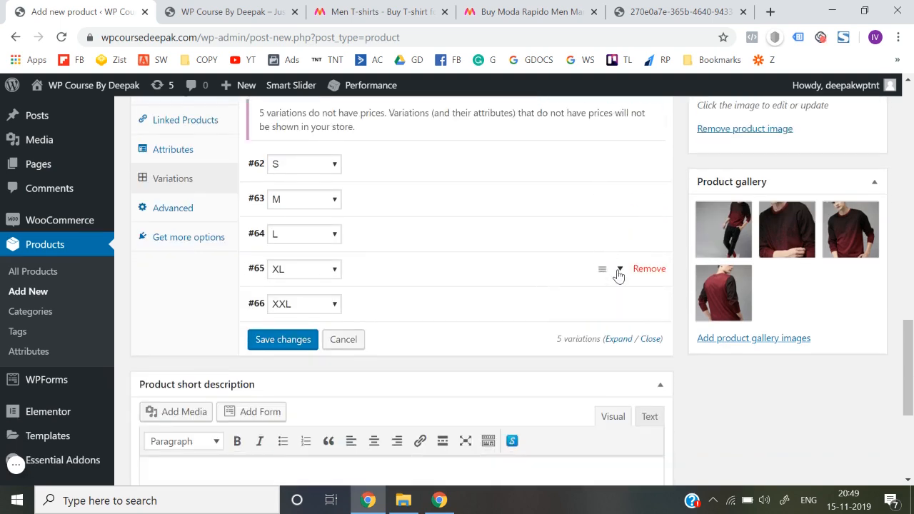
click(619, 274)
scroll(492, 281, down, 3)
click(520, 247)
Step: Set the size XL variation's regular price to 1199 and sale price to 599, and collapse its details
scroll(520, 247, down, 2)
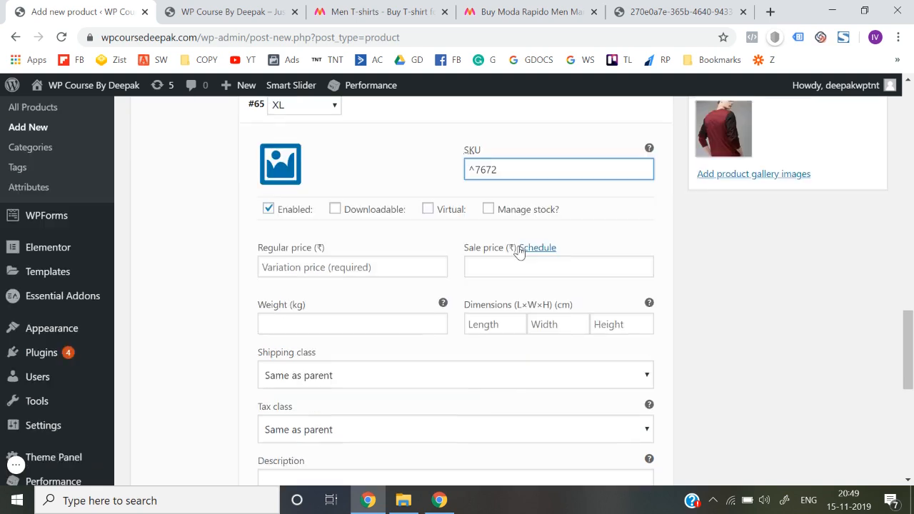
click(356, 262)
text(1199)
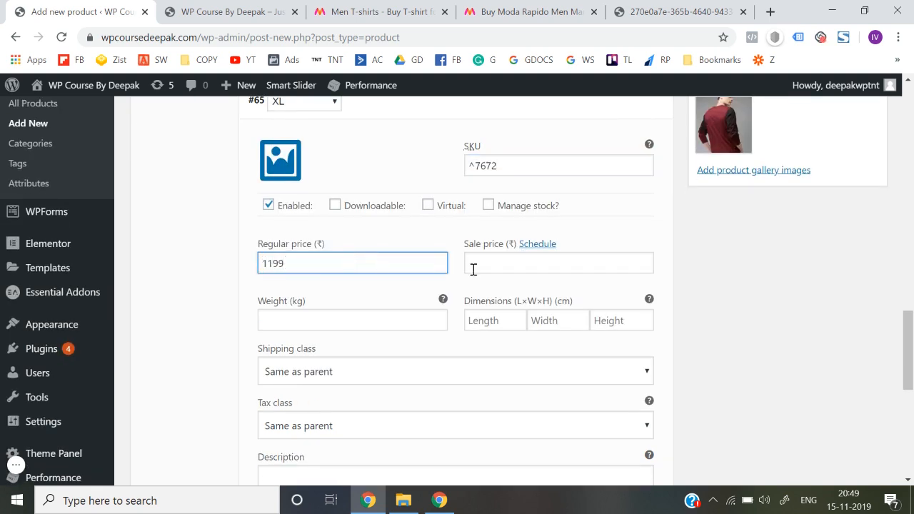
click(487, 267)
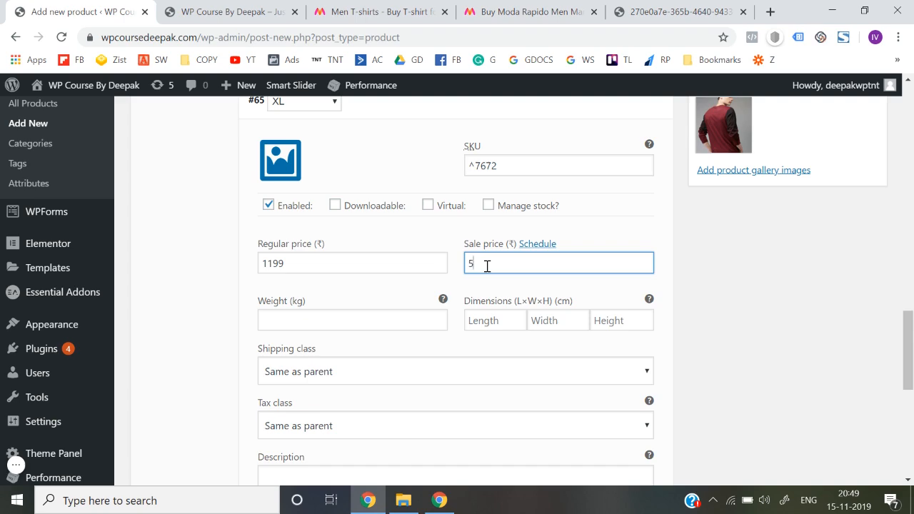
scroll(488, 267, down, 2)
scroll(491, 272, up, 3)
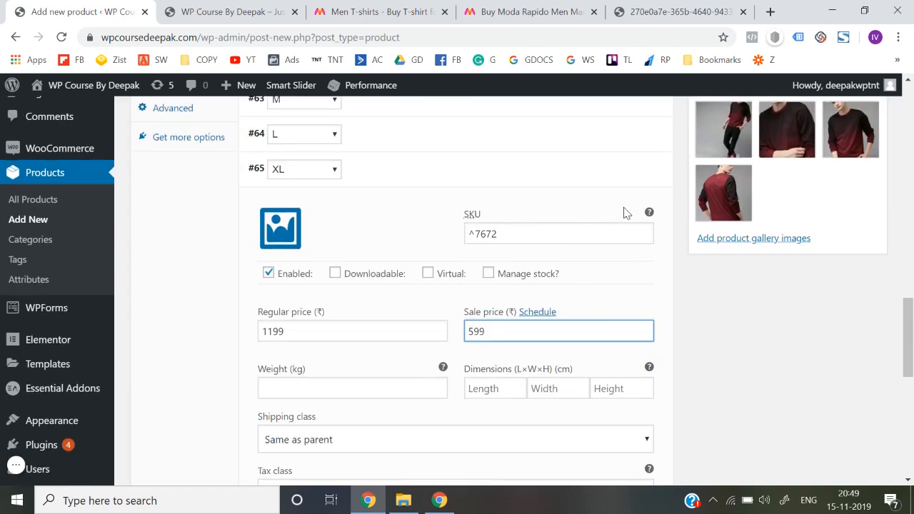
scroll(636, 207, up, 1)
click(624, 225)
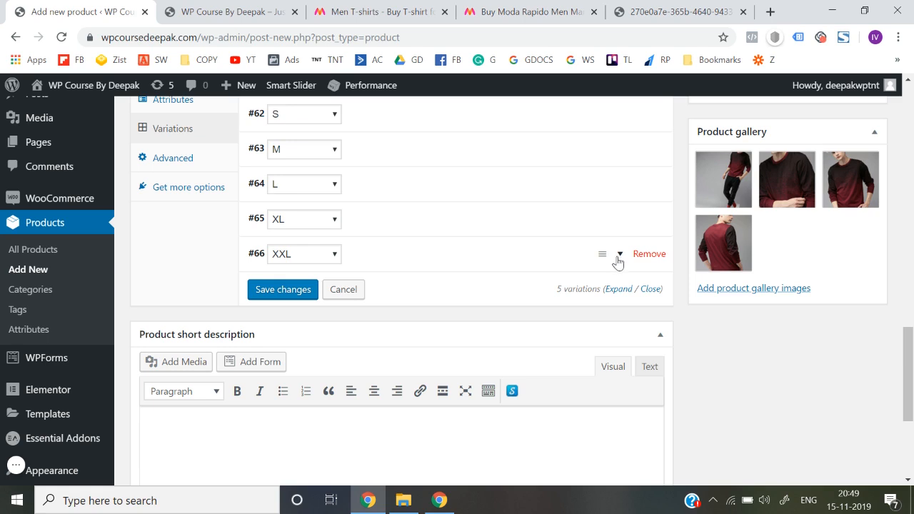
Step: Remove the XXL variation, agreeing to save the pending variation changes
click(639, 257)
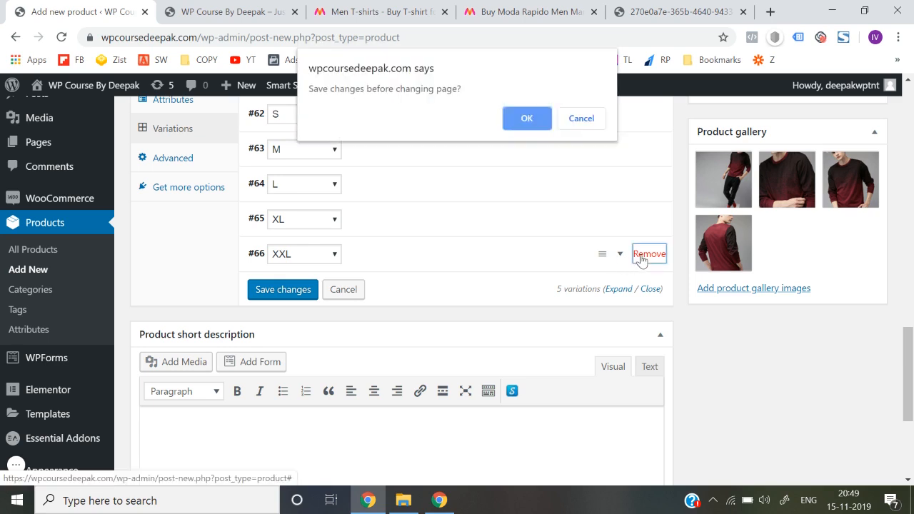
click(526, 118)
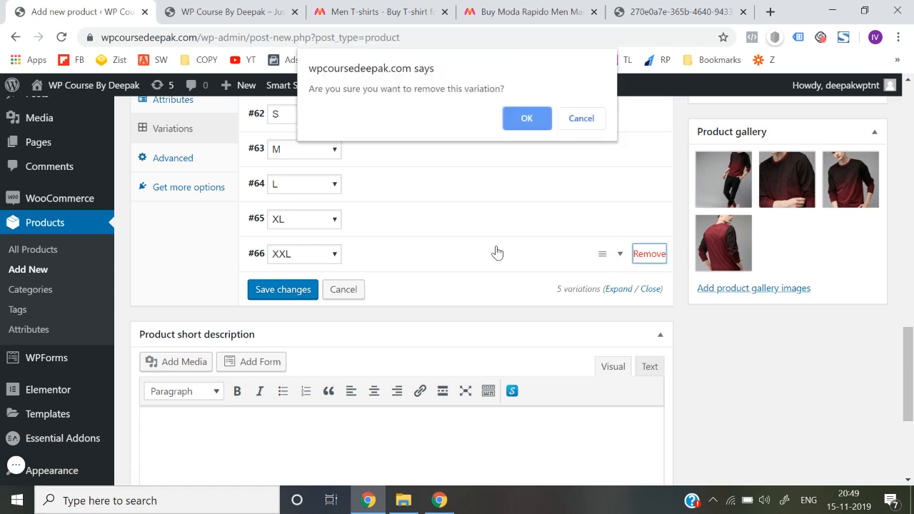
click(526, 119)
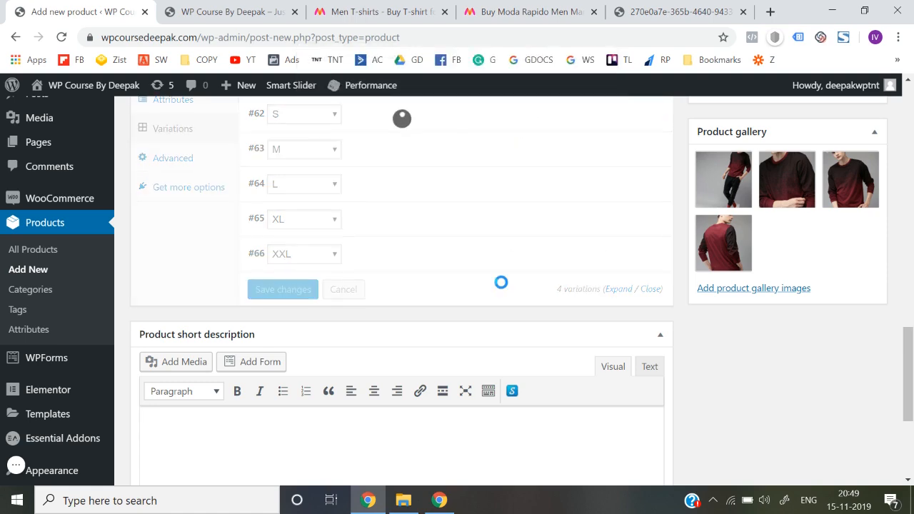
Step: Copy the T-shirt's product details from the Myntra listing, from the opening description through the Material & Care text
scroll(502, 282, down, 1)
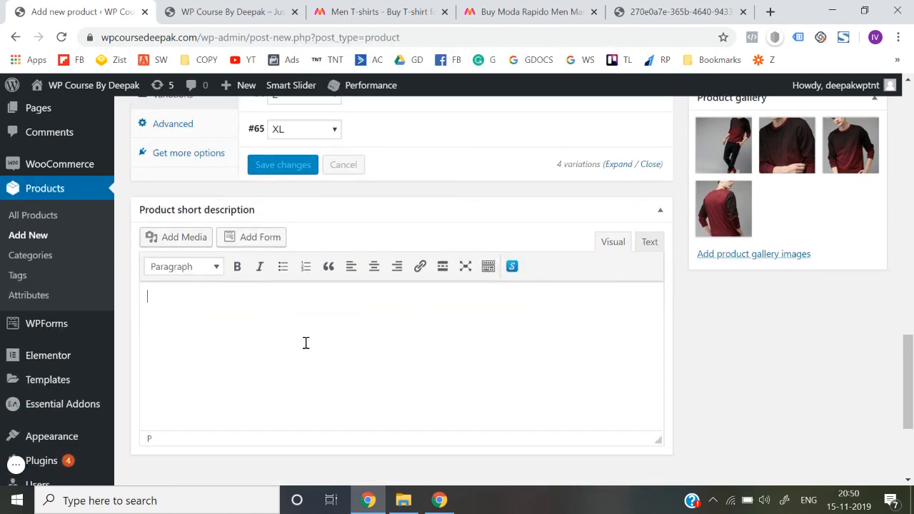
click(505, 11)
scroll(589, 296, down, 10)
scroll(588, 296, down, 7)
scroll(589, 295, up, 4)
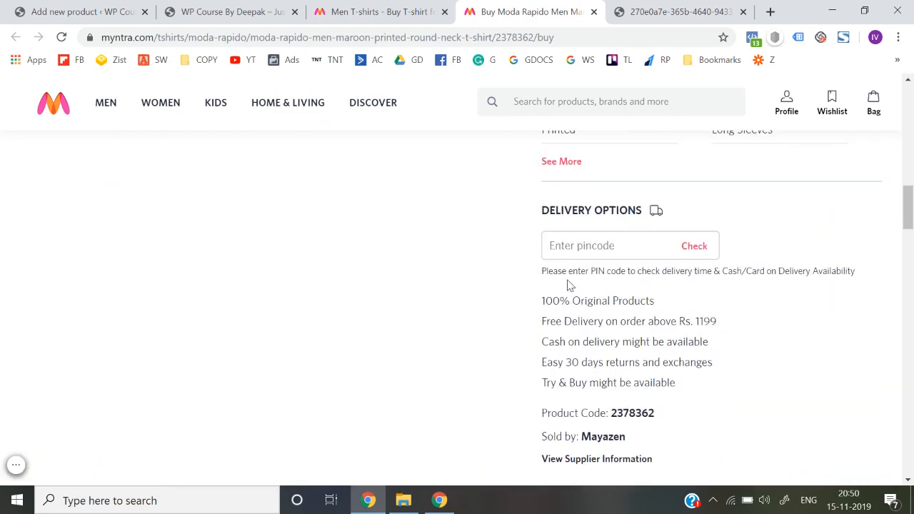
scroll(568, 285, down, 10)
scroll(568, 285, up, 4)
scroll(568, 285, up, 8)
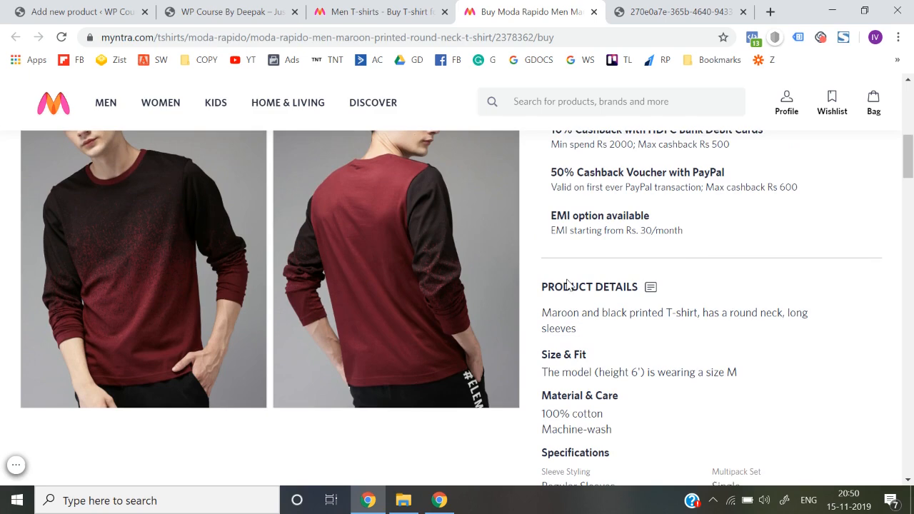
scroll(568, 285, down, 2)
scroll(565, 192, up, 1)
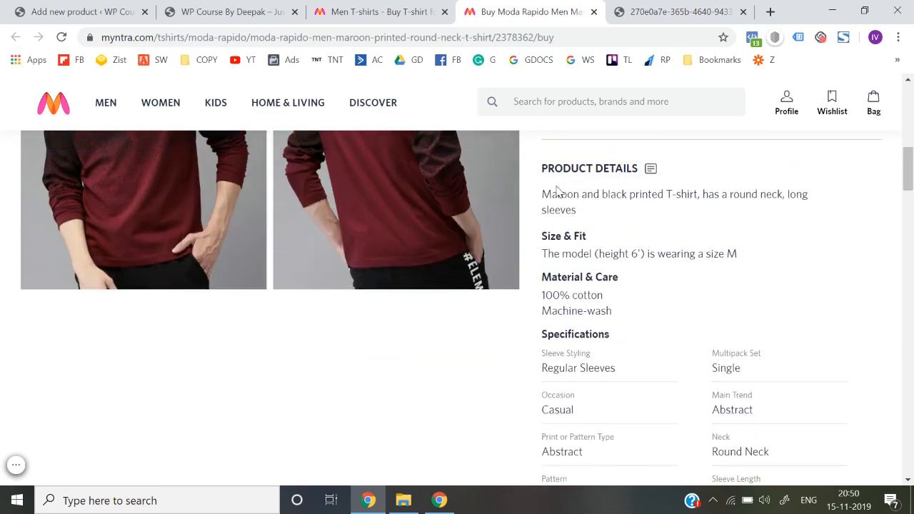
drag(544, 195, 638, 313)
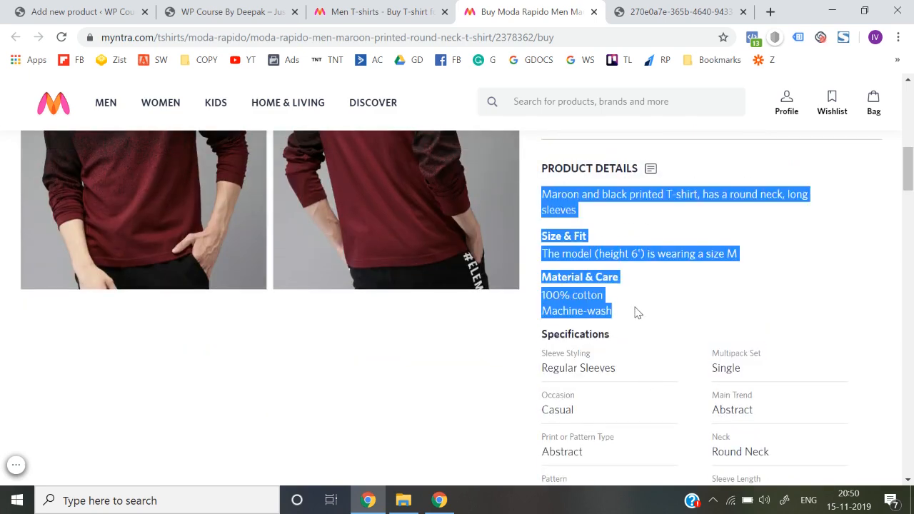
Step: Paste the copied product details into the WooCommerce product's short description
click(216, 10)
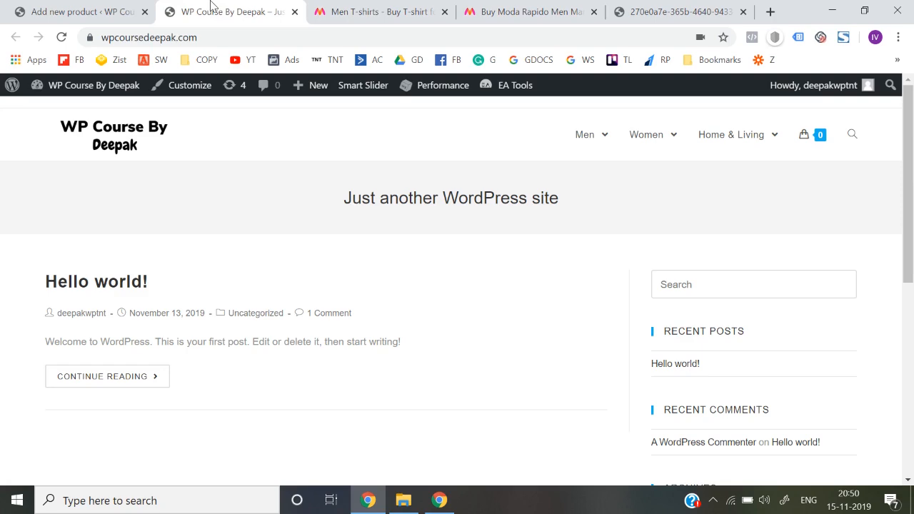
click(78, 11)
key(ctrl+v)
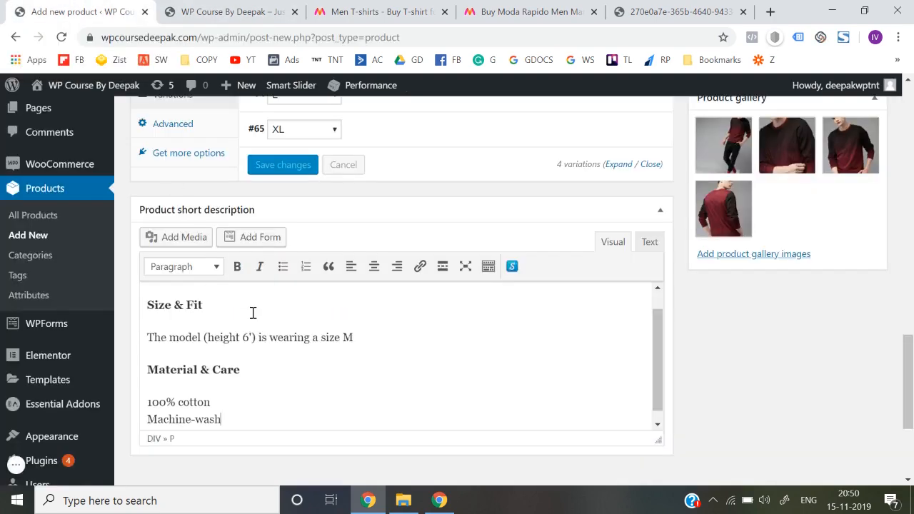
Step: Assign the product to the Shirts category and publish it
scroll(253, 312, down, 3)
scroll(658, 317, up, 15)
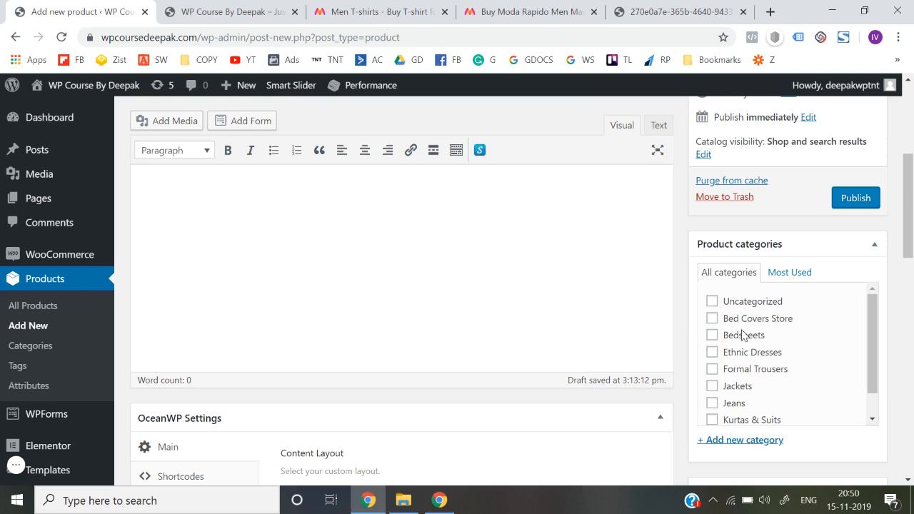
scroll(745, 346, down, 1)
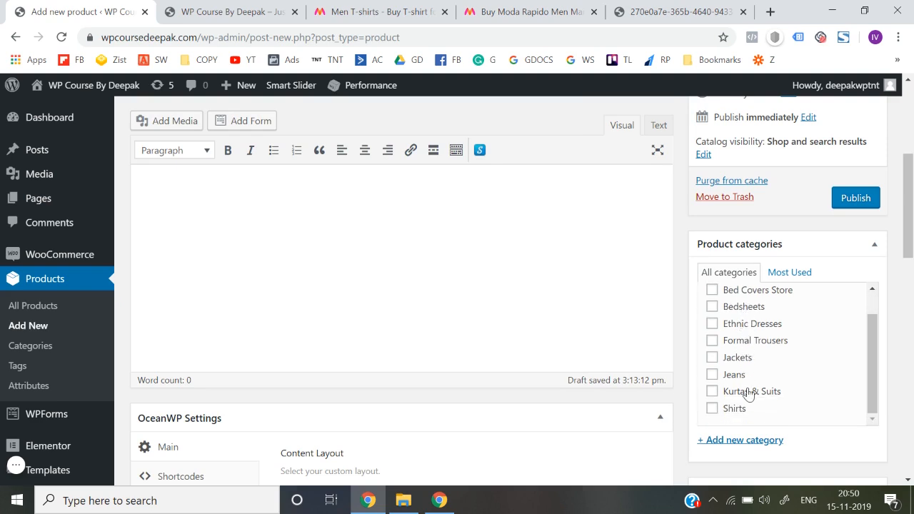
scroll(736, 373, up, 1)
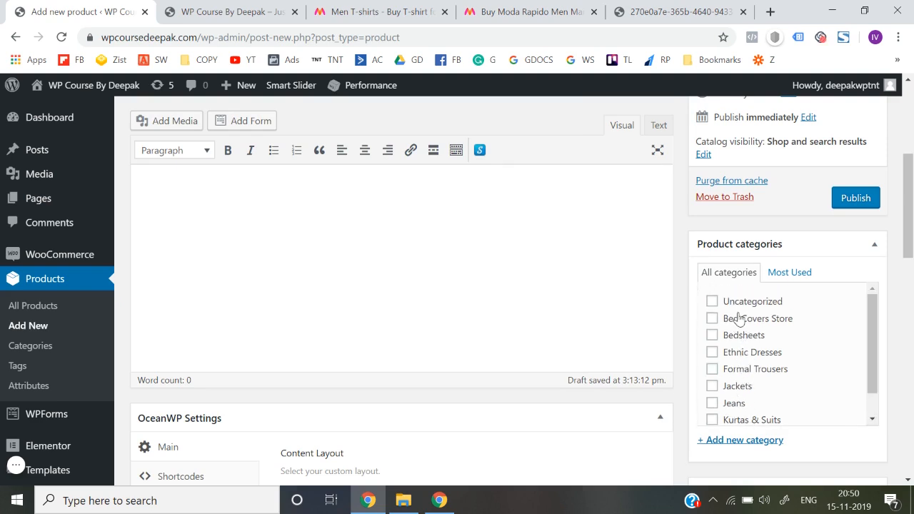
scroll(750, 375, down, 1)
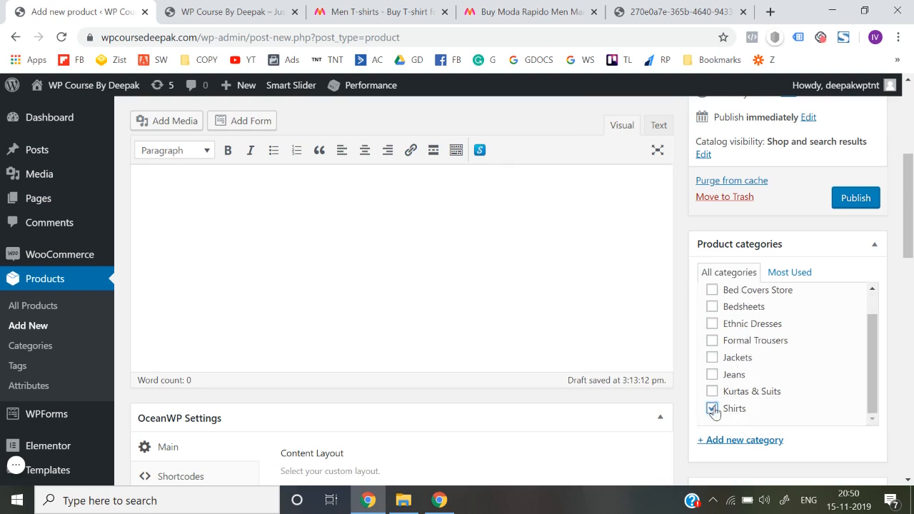
click(854, 198)
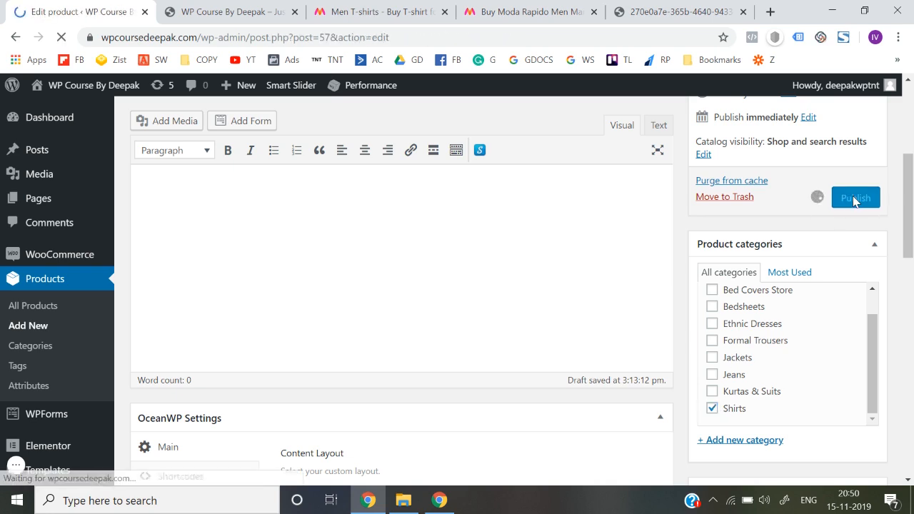
Step: Open the published Moda Rapido product page in a new tab and examine its layout, photos, price and details
scroll(478, 336, down, 2)
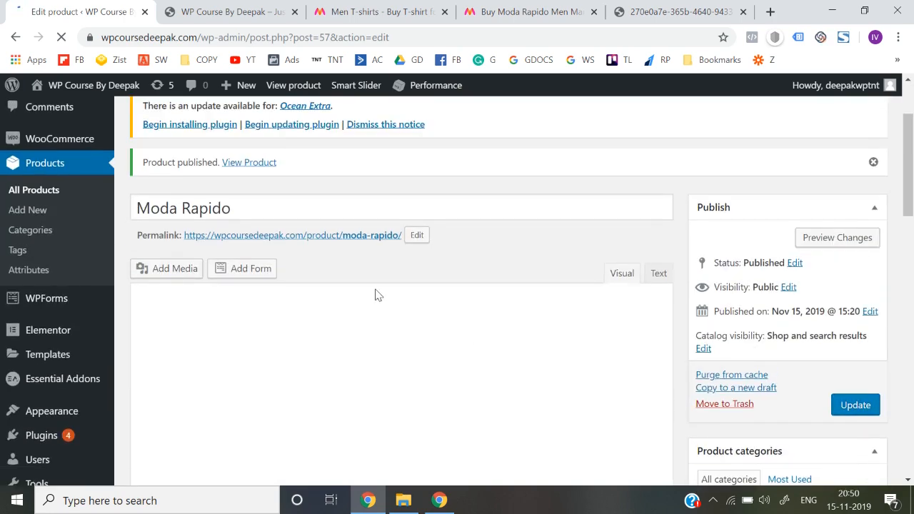
scroll(376, 290, down, 2)
scroll(376, 290, up, 3)
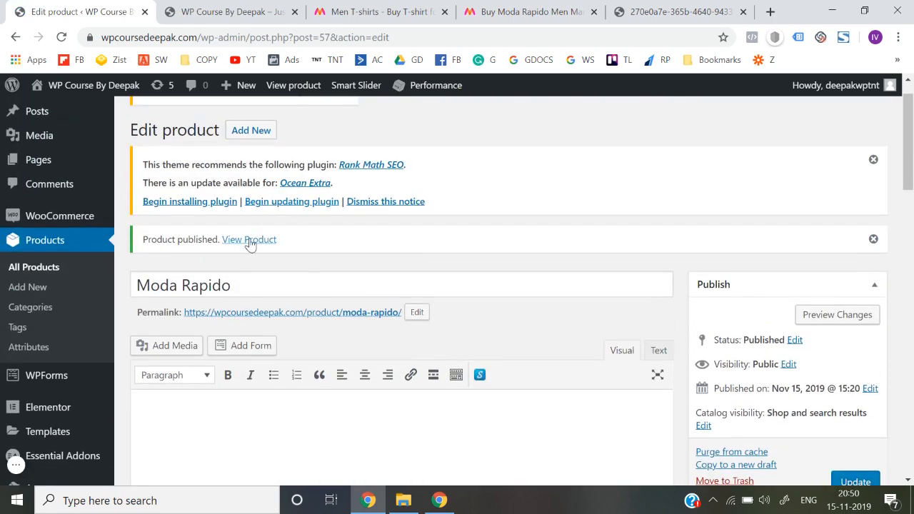
right_click(249, 241)
click(262, 248)
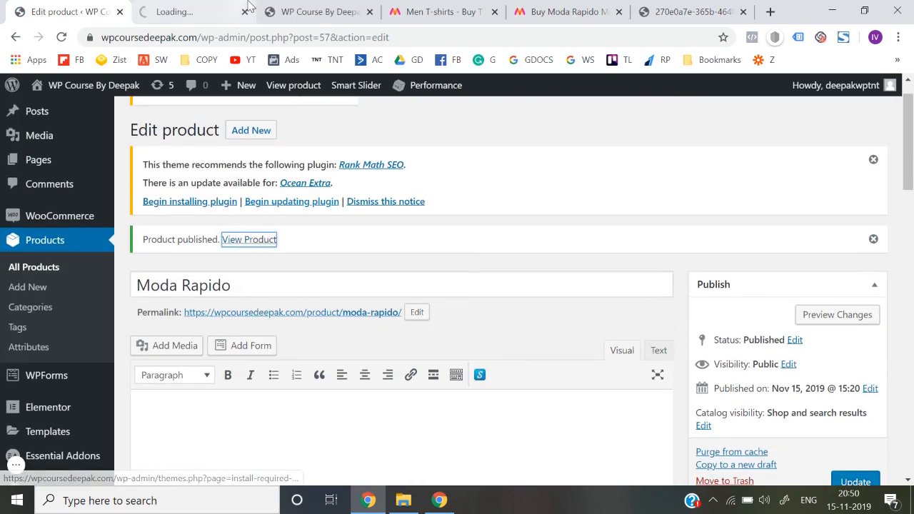
click(200, 10)
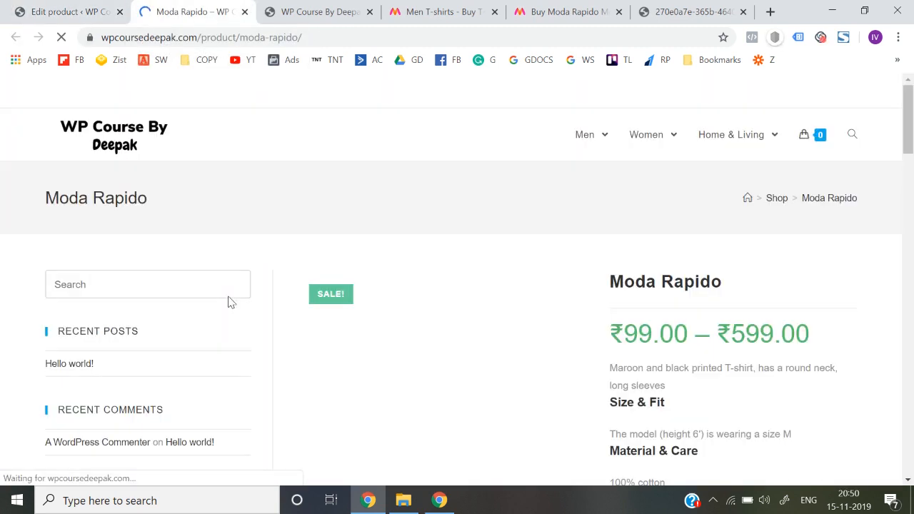
scroll(229, 296, down, 1)
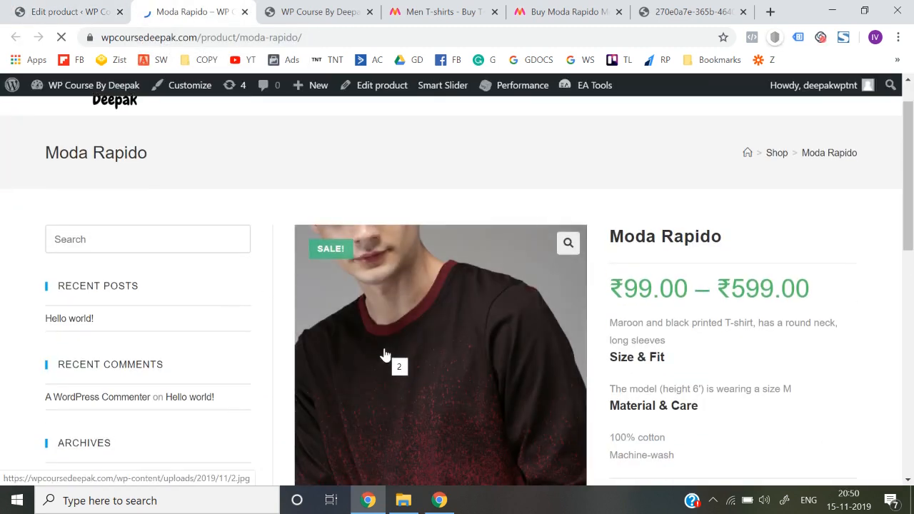
scroll(641, 359, down, 2)
scroll(179, 337, up, 3)
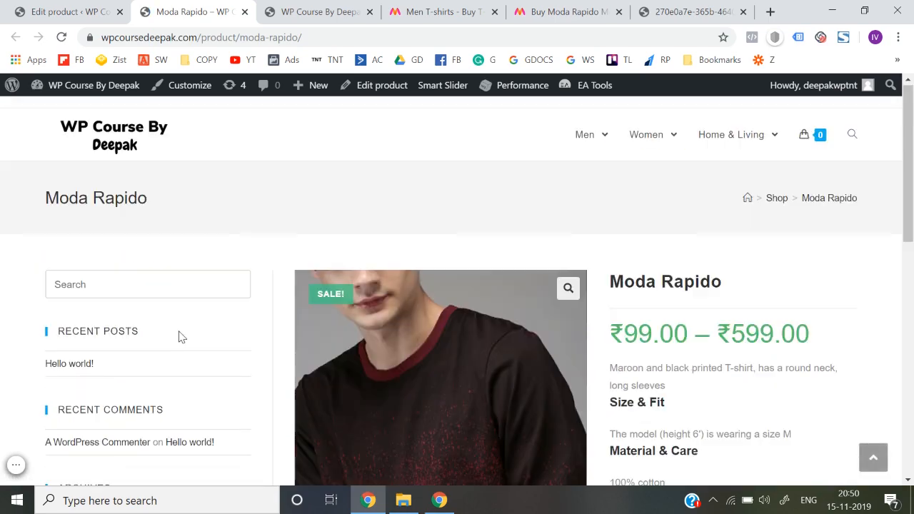
scroll(190, 329, down, 2)
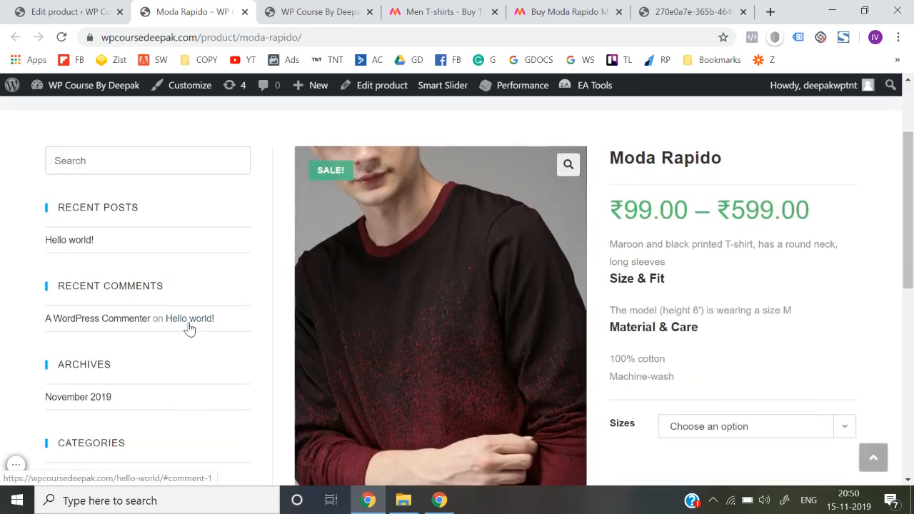
scroll(554, 267, down, 2)
scroll(554, 266, down, 1)
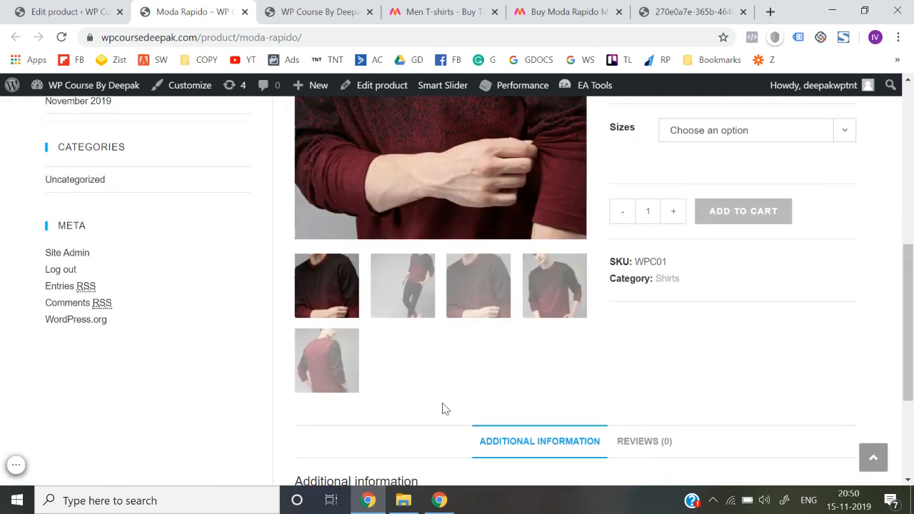
Step: Set the product's OceanWP content layout to Full Width and update the product
click(85, 8)
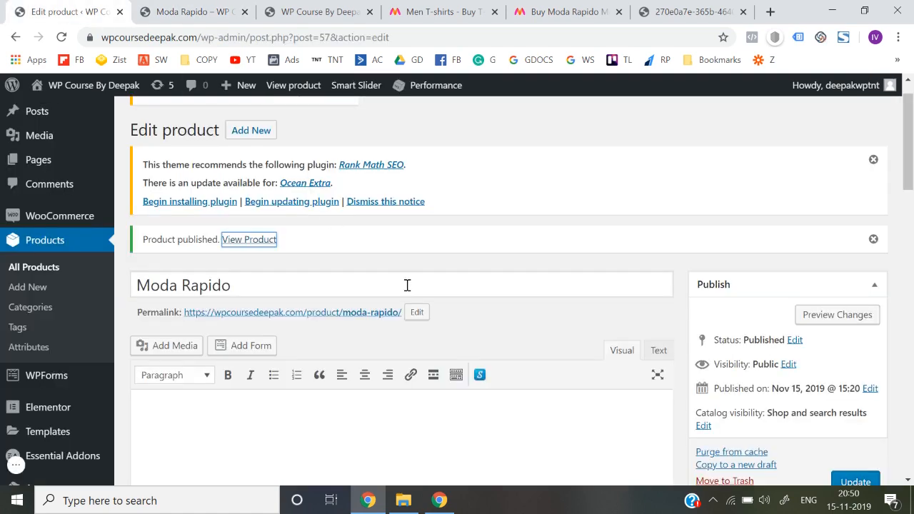
scroll(528, 241, down, 5)
scroll(453, 221, up, 1)
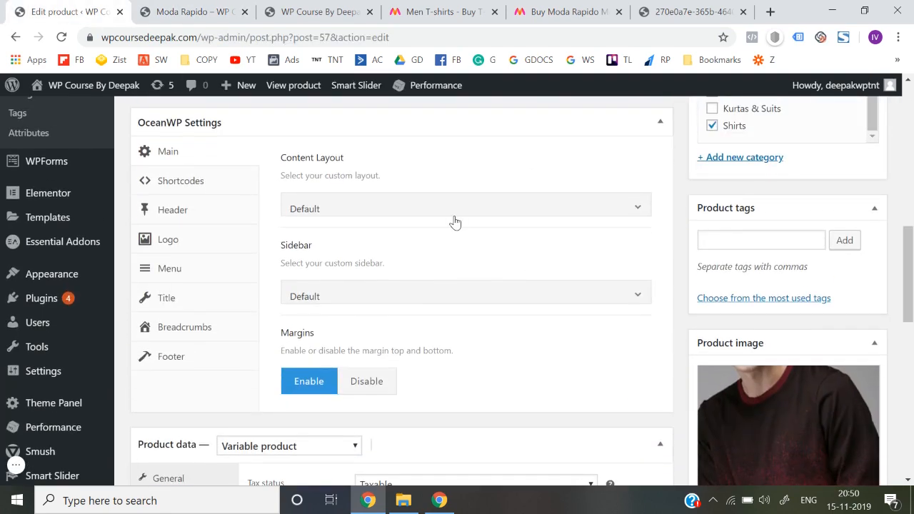
click(454, 215)
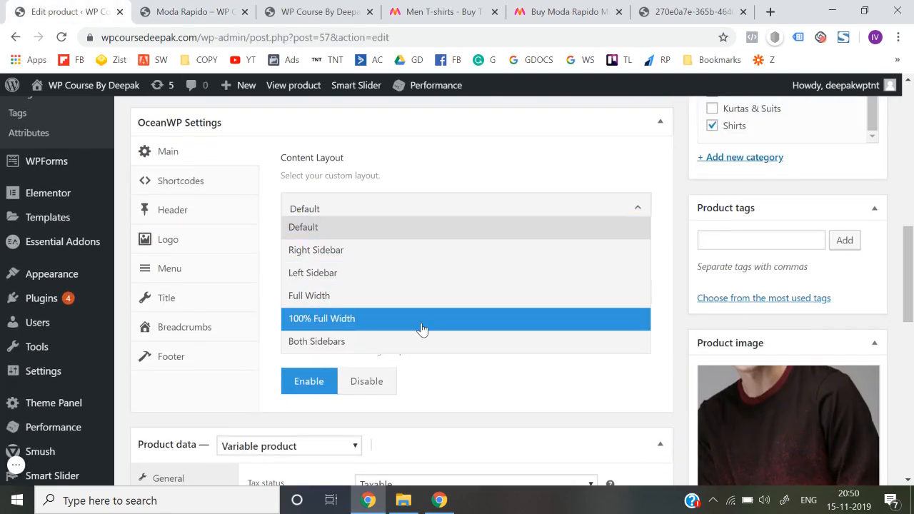
click(414, 296)
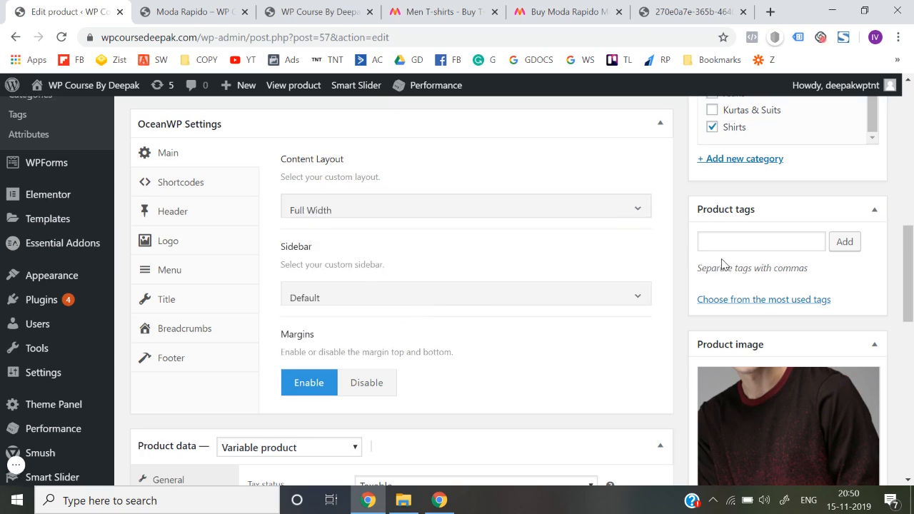
scroll(723, 264, up, 5)
click(854, 248)
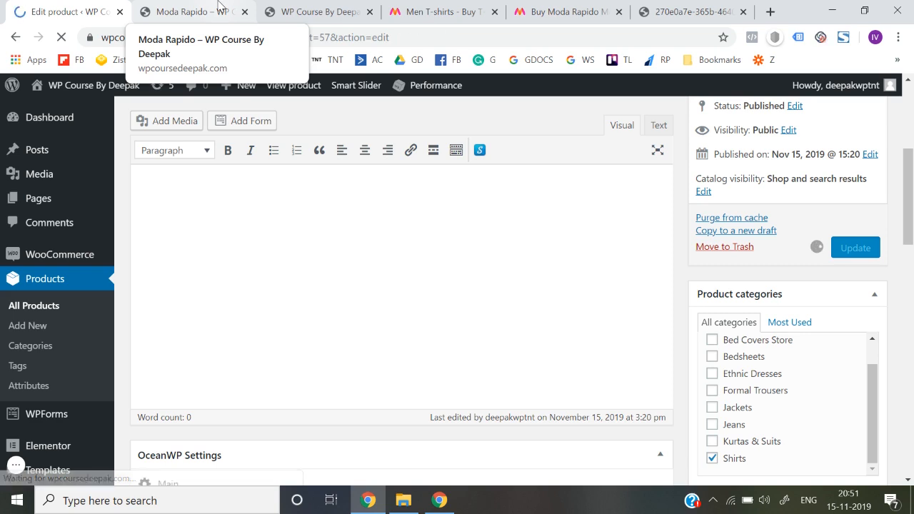
Step: Reload the Moda Rapido product page and check its layout, photo and short description
click(220, 8)
click(362, 37)
key(Return)
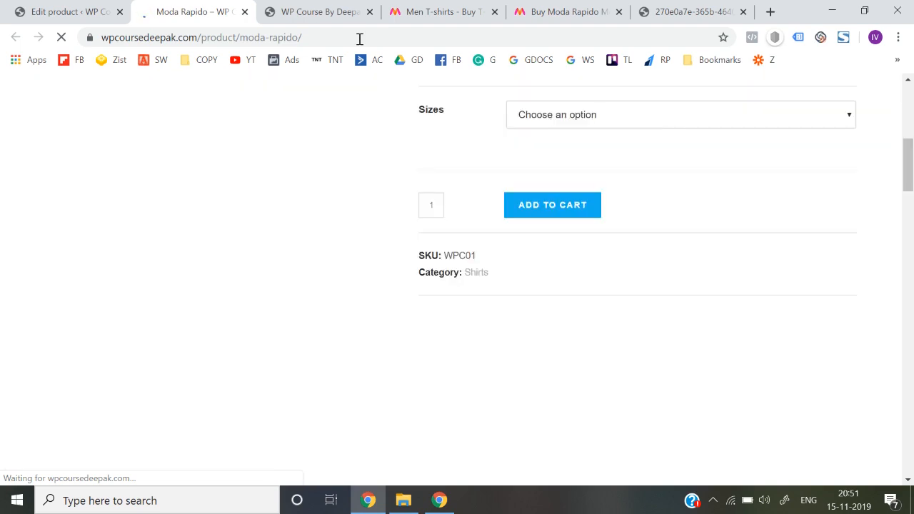
scroll(382, 215, up, 5)
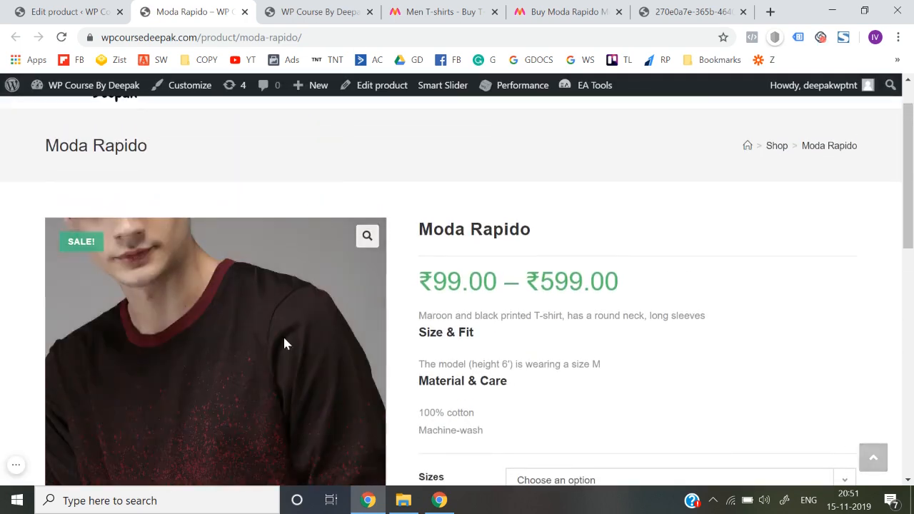
scroll(525, 290, down, 2)
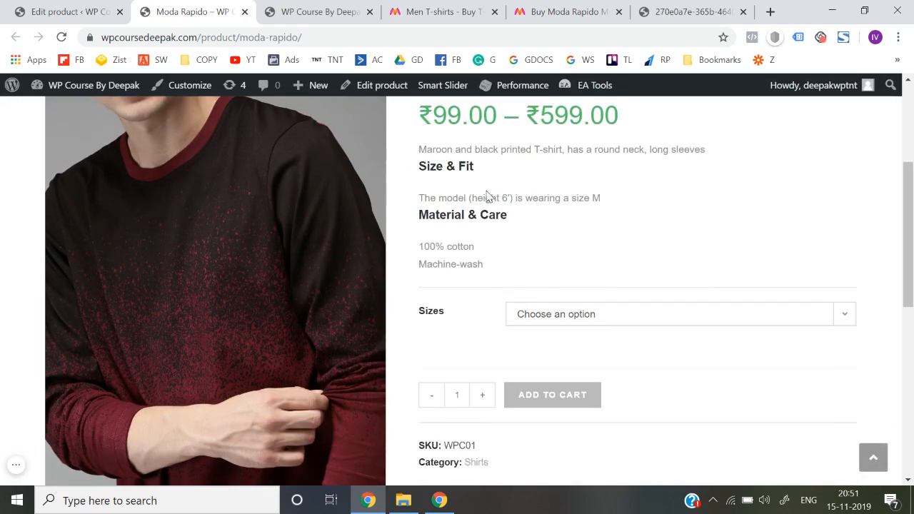
scroll(498, 272, down, 1)
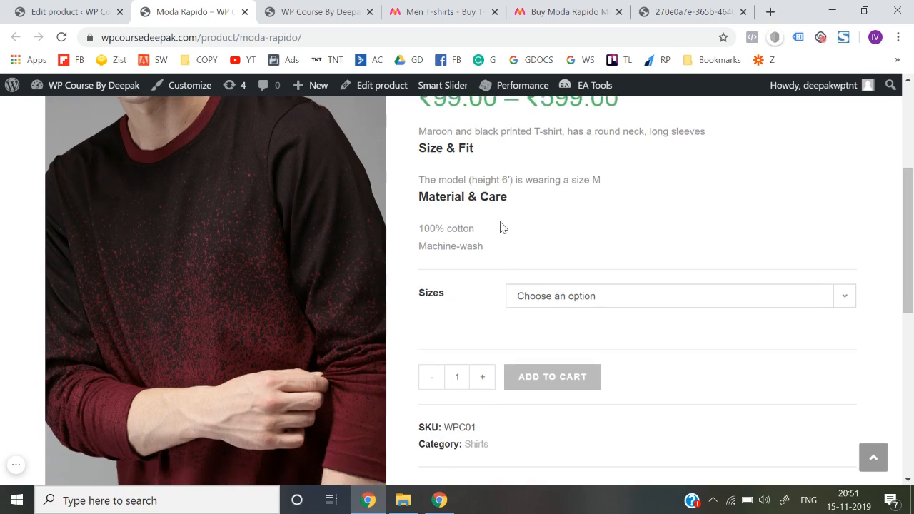
Step: Choose size S on the product page and check that variation's photo, price and stock
click(548, 294)
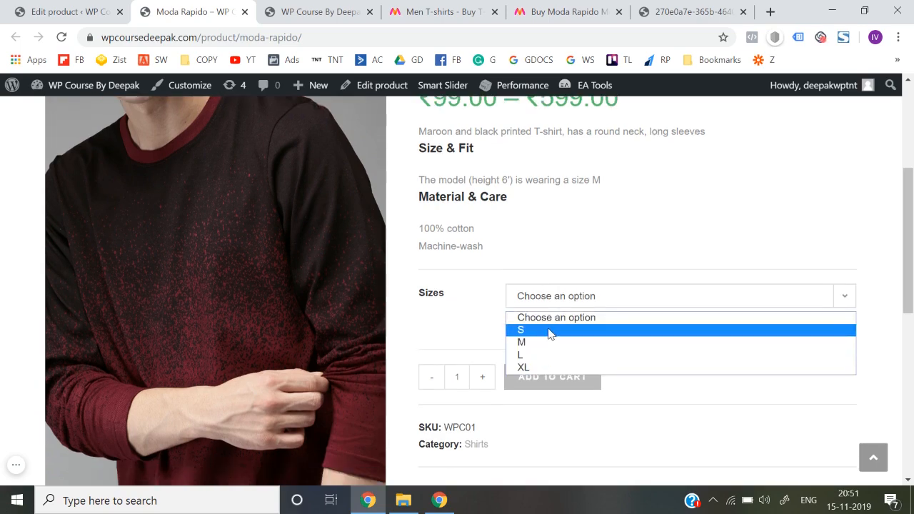
click(549, 331)
scroll(548, 333, down, 1)
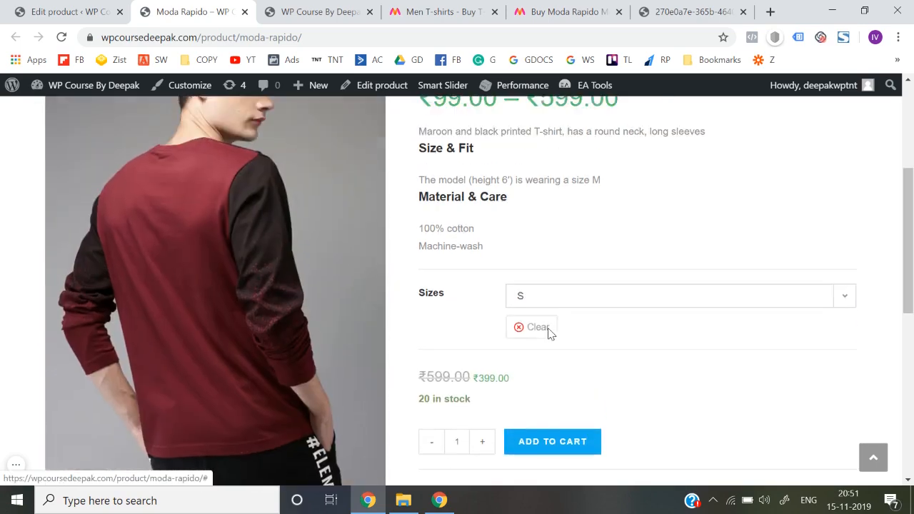
scroll(547, 333, up, 2)
scroll(549, 330, down, 2)
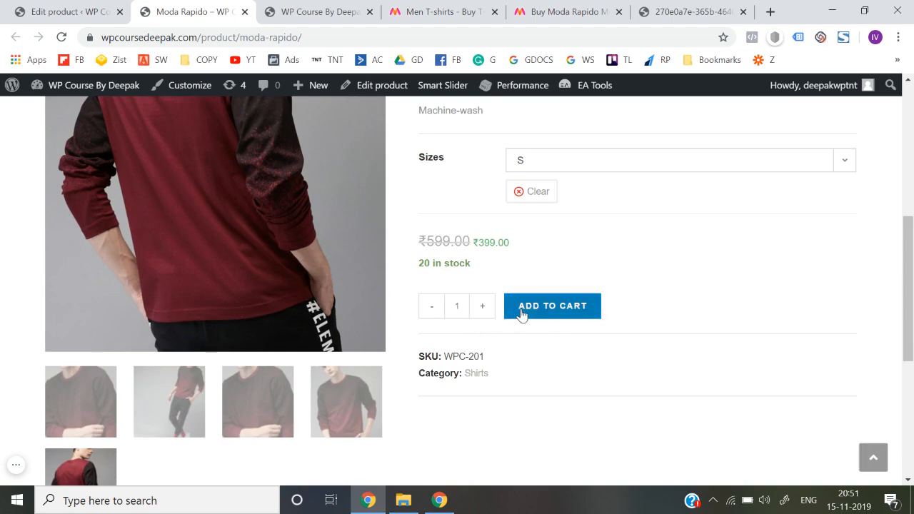
Step: View the product page's reviews section and return to its additional information
scroll(522, 312, down, 3)
scroll(522, 314, down, 2)
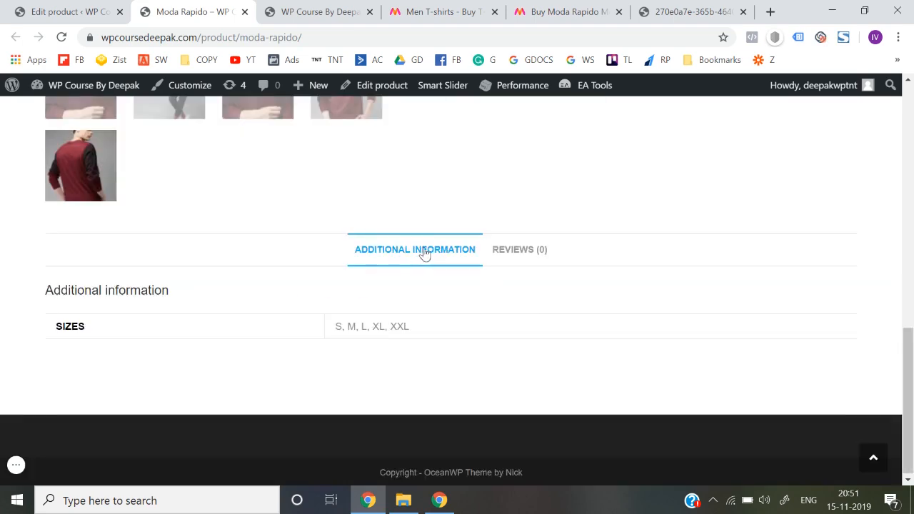
click(507, 249)
click(429, 250)
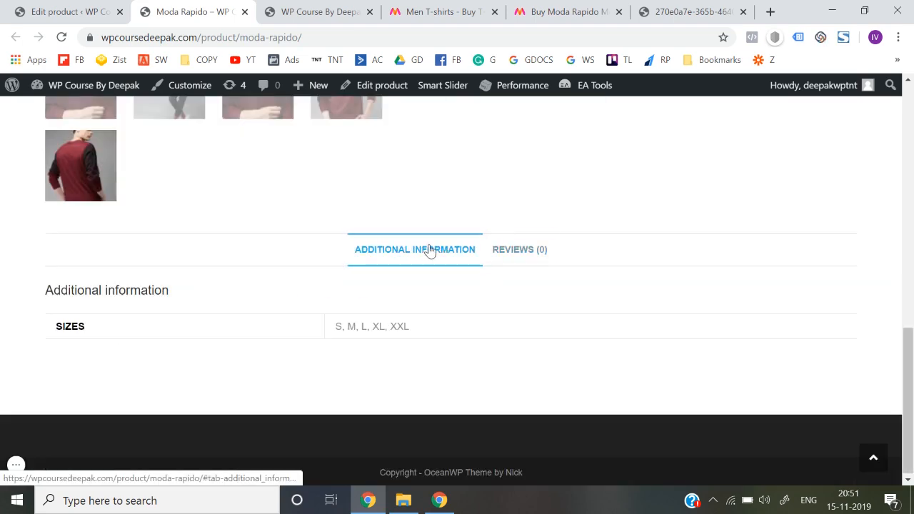
Step: Copy the Myntra listing's delivery and returns lines, from "100% Original Products" through "Try & Buy might be available"
click(64, 12)
scroll(343, 273, down, 3)
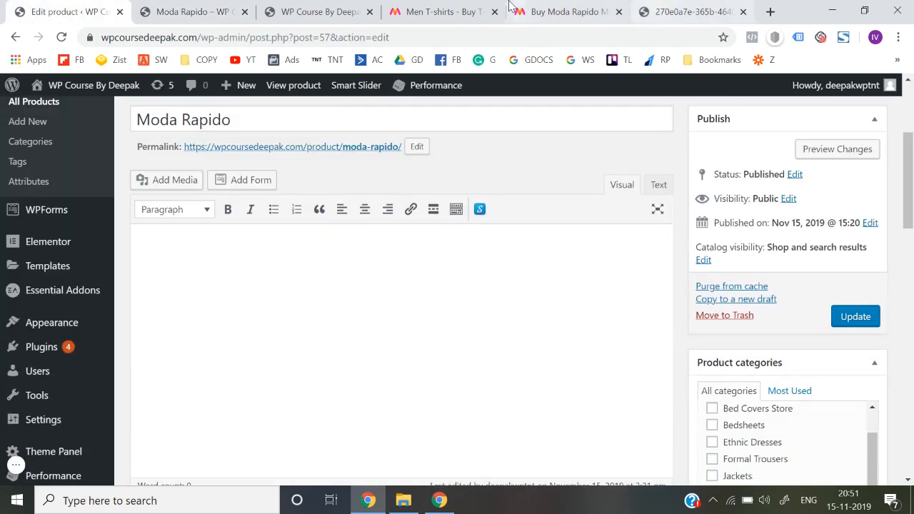
click(564, 11)
scroll(547, 335, down, 4)
scroll(547, 339, down, 1)
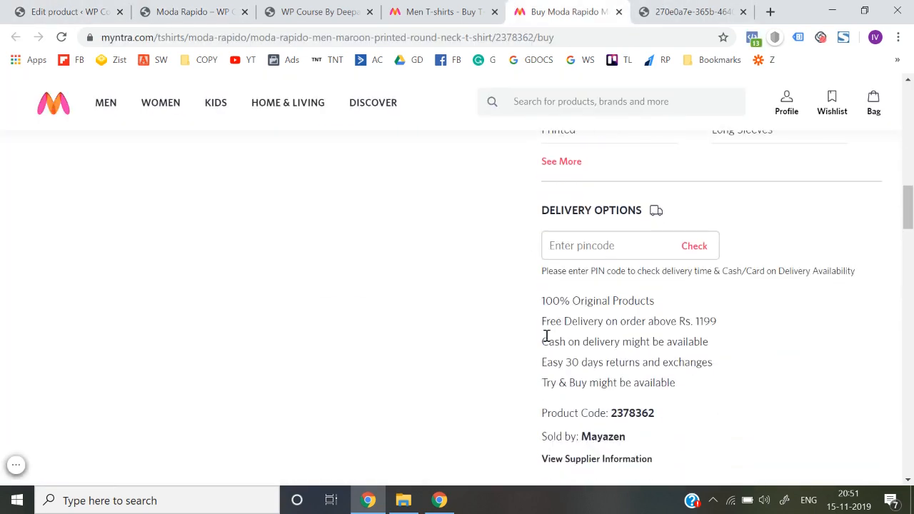
drag(543, 301, 686, 392)
key(ctrl+c)
Step: Paste the copied delivery and returns lines into the product's main description and update the product
click(108, 7)
click(261, 298)
key(ctrl+v)
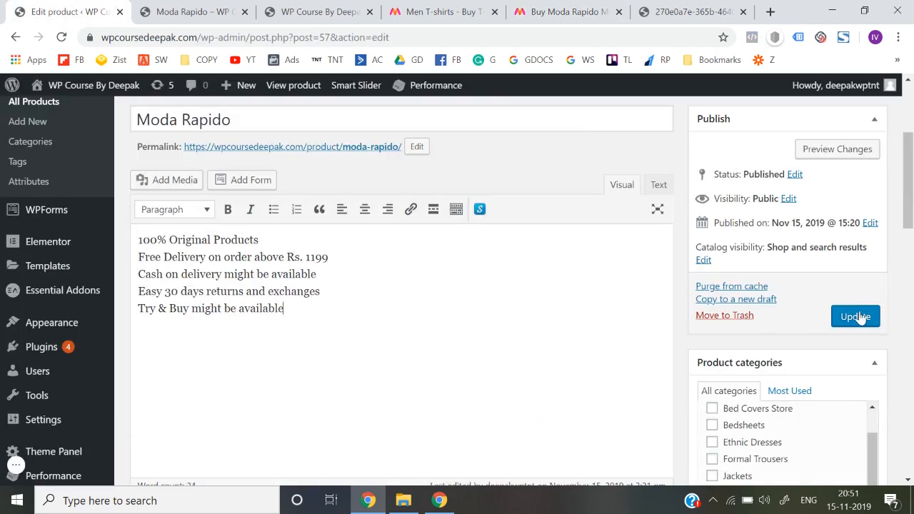
click(860, 318)
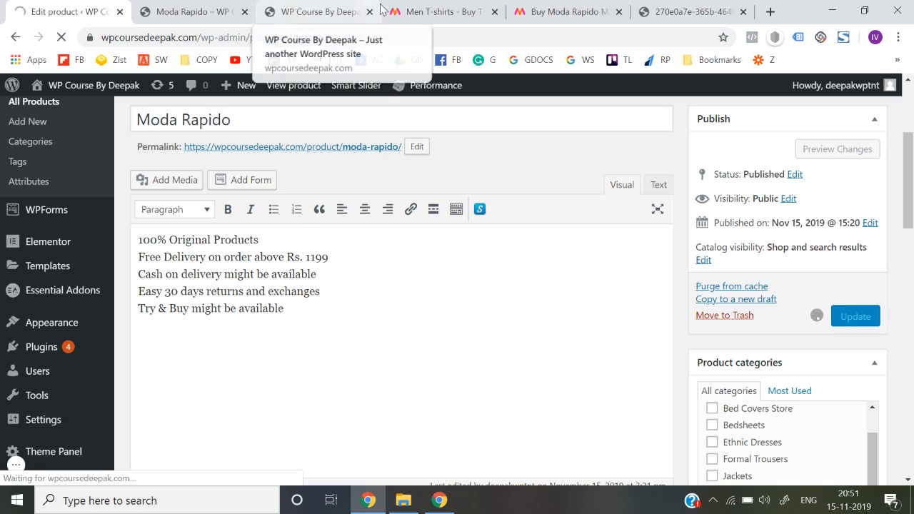
Step: Close the site's homepage tab and reload the Moda Rapido product page to check its description section
key(ctrl+Tab)
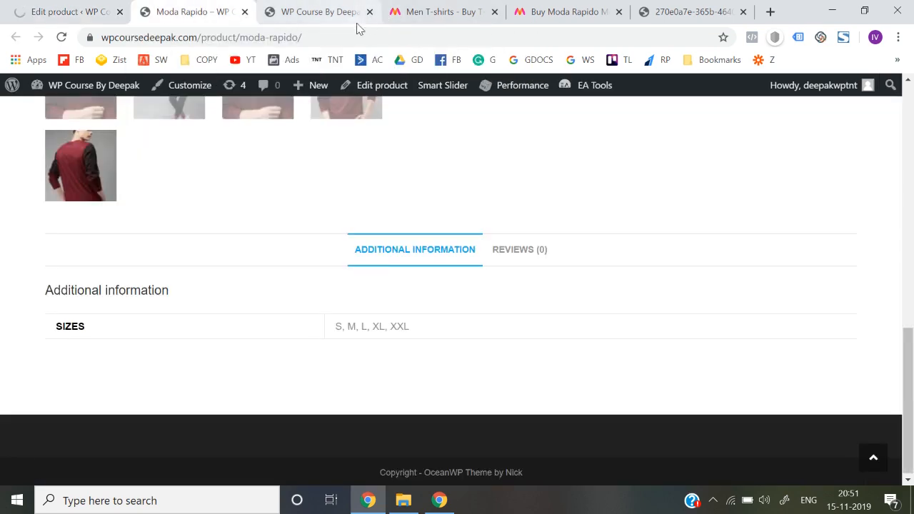
click(370, 12)
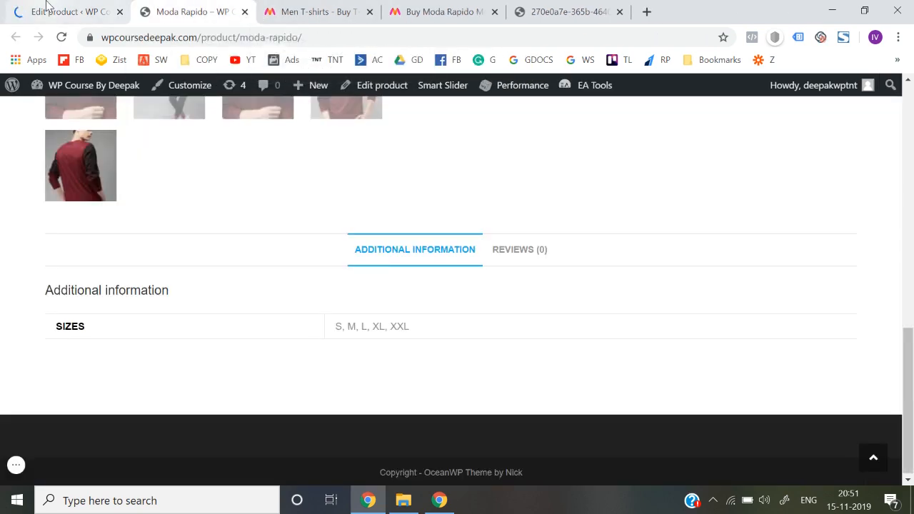
click(46, 5)
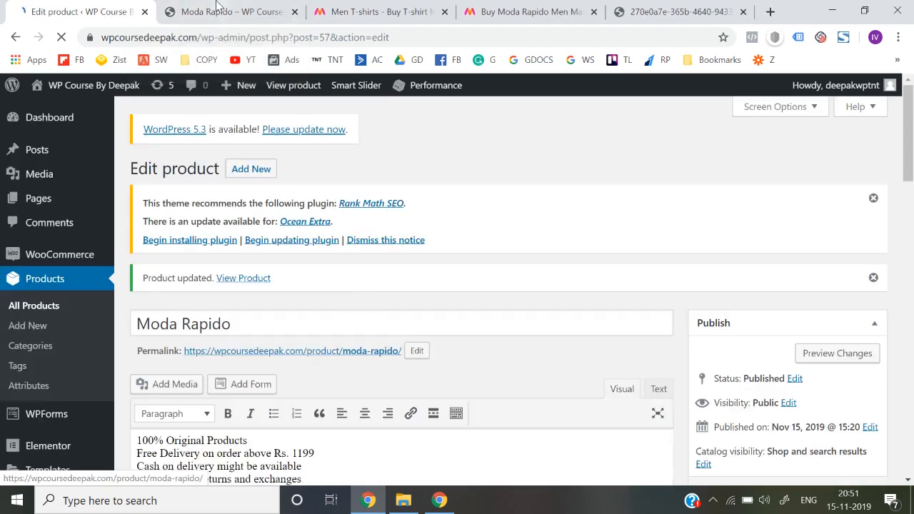
click(226, 7)
click(306, 39)
key(Return)
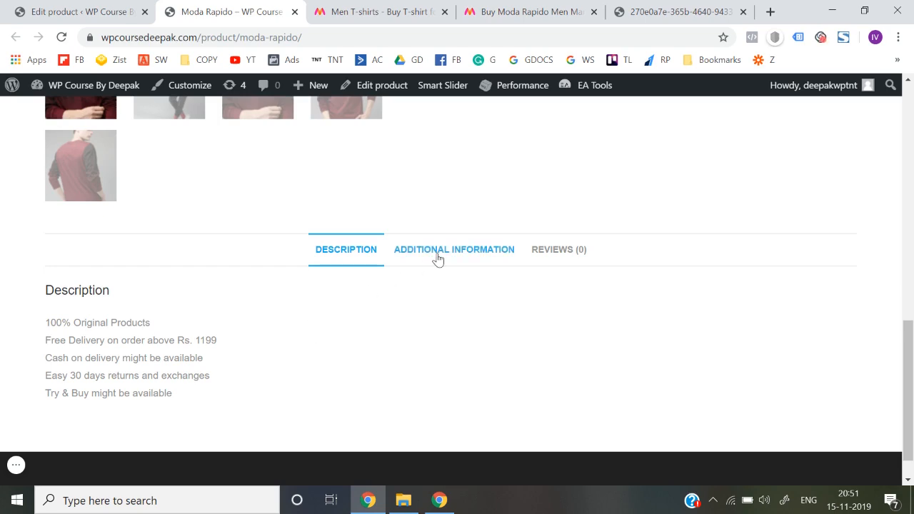
Step: Check the Additional Information section of the Moda Rapido product page, and return to its description
click(437, 258)
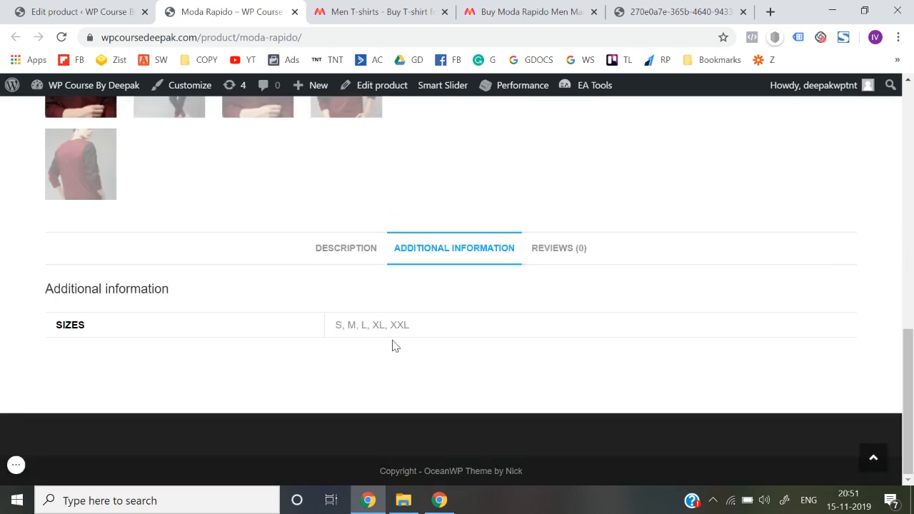
click(347, 240)
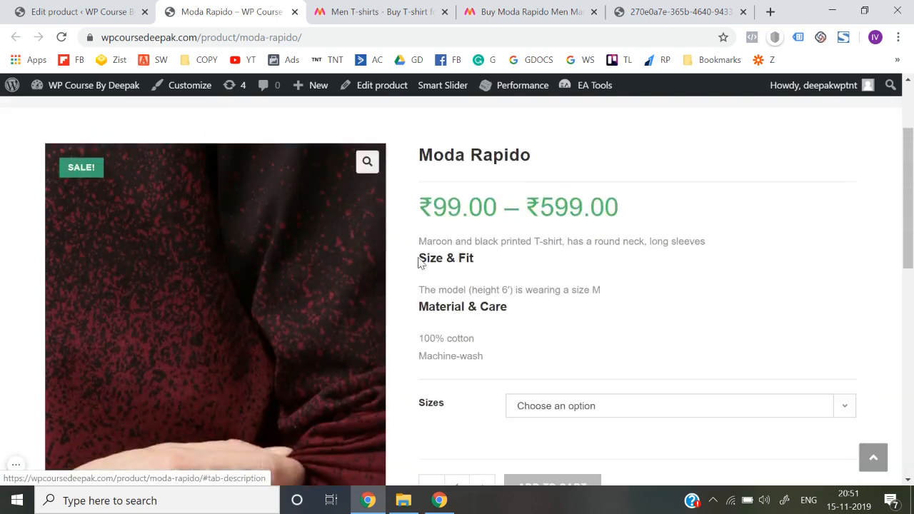
scroll(247, 374, down, 4)
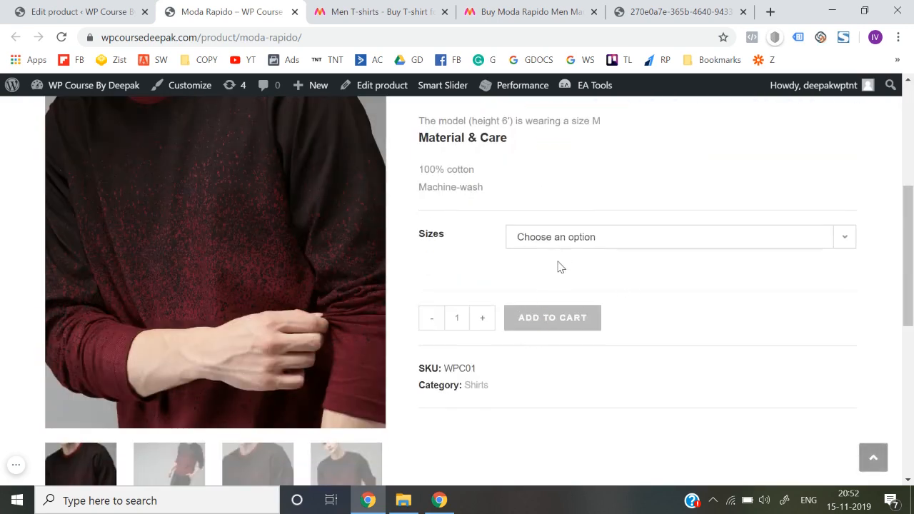
Step: Select size M for the Moda Rapido product and review its price, stock and product details
click(566, 232)
click(565, 284)
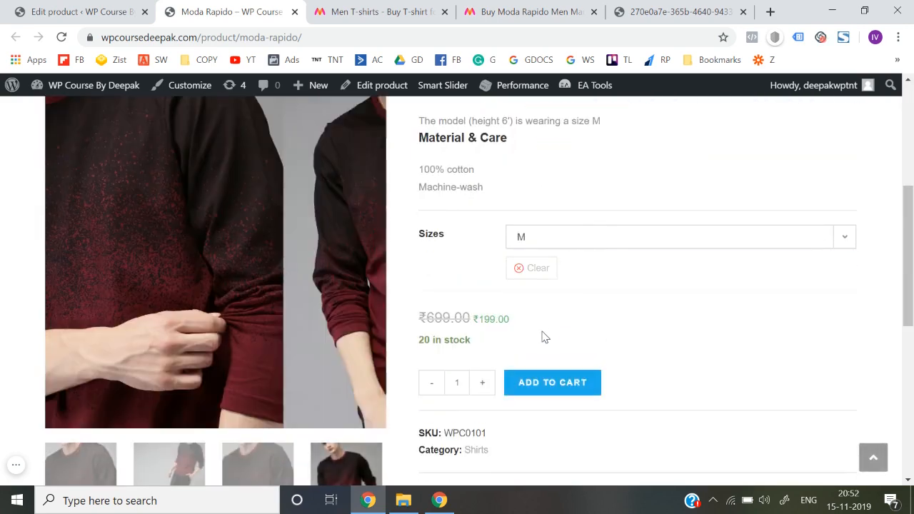
scroll(598, 347, down, 4)
scroll(598, 348, up, 3)
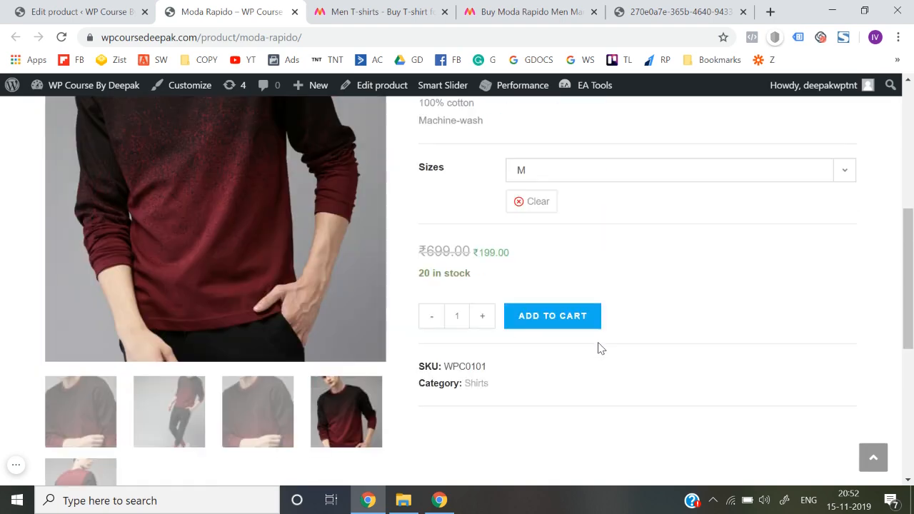
scroll(598, 347, down, 4)
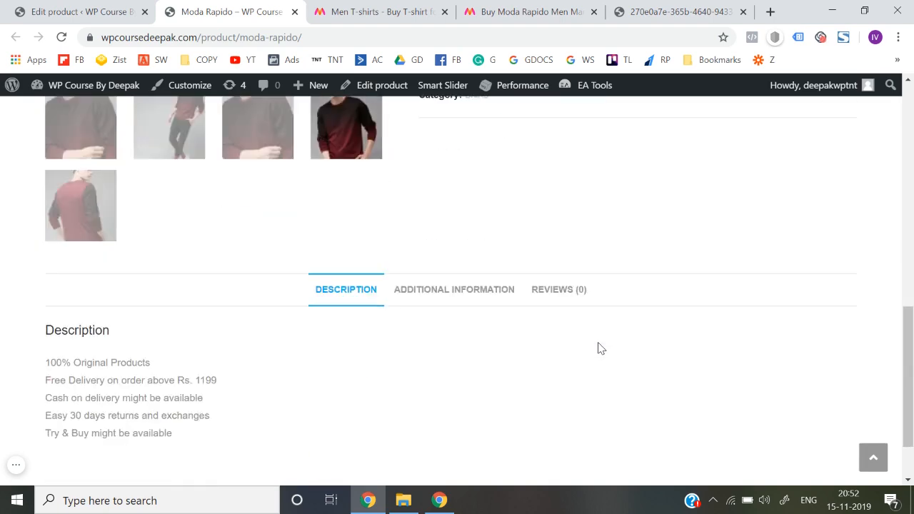
scroll(598, 347, up, 9)
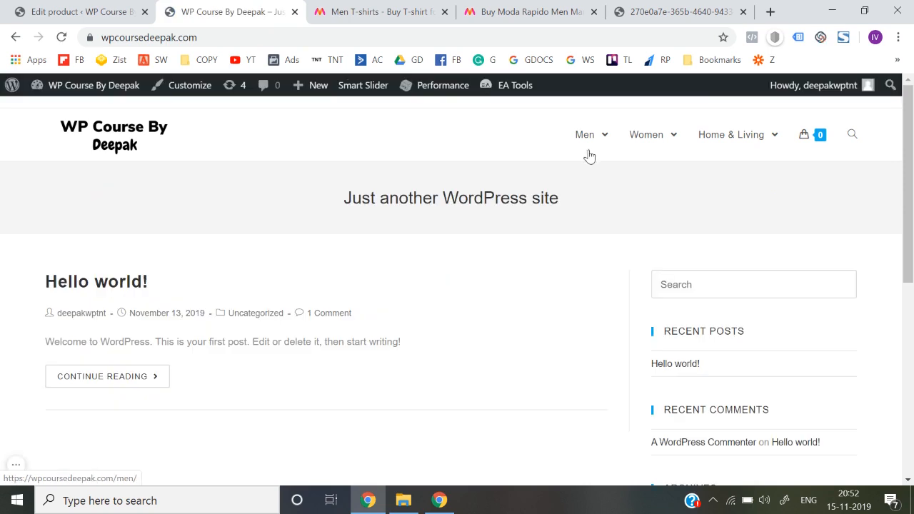
Step: Open the Shirts category under Men and examine its page title area, sidebar and product listing
mouse_move(594, 147)
click(603, 190)
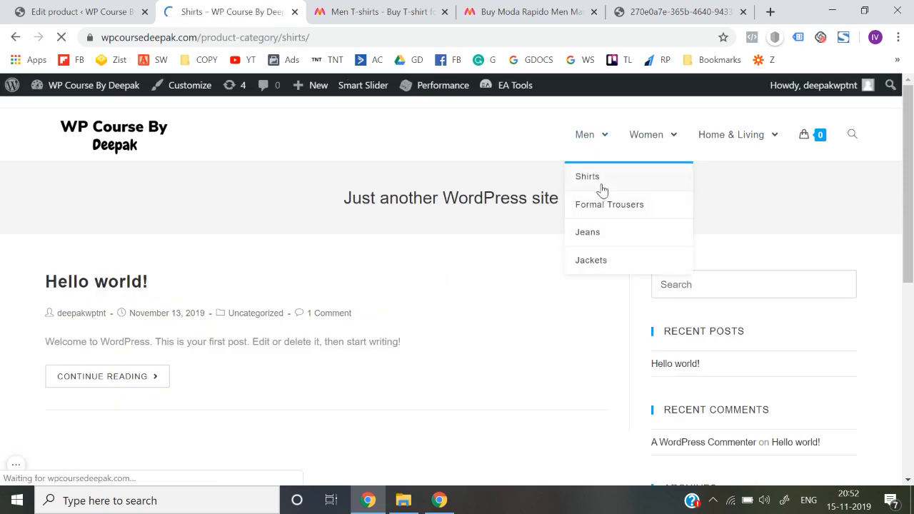
scroll(461, 347, down, 2)
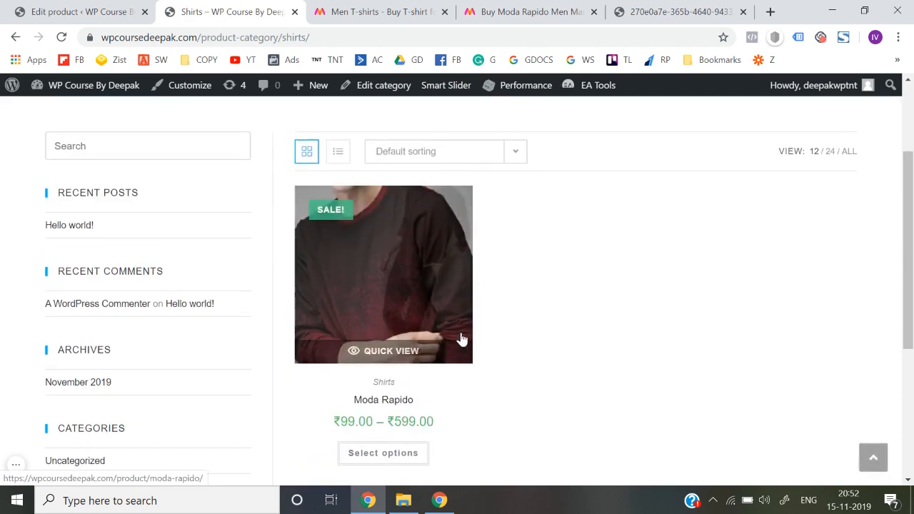
scroll(529, 362, down, 4)
scroll(529, 362, up, 5)
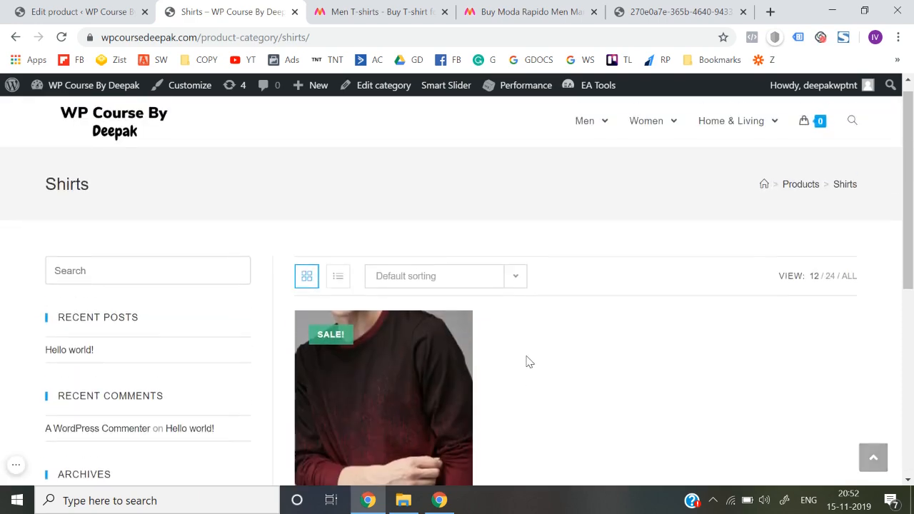
scroll(529, 362, down, 5)
scroll(526, 361, up, 6)
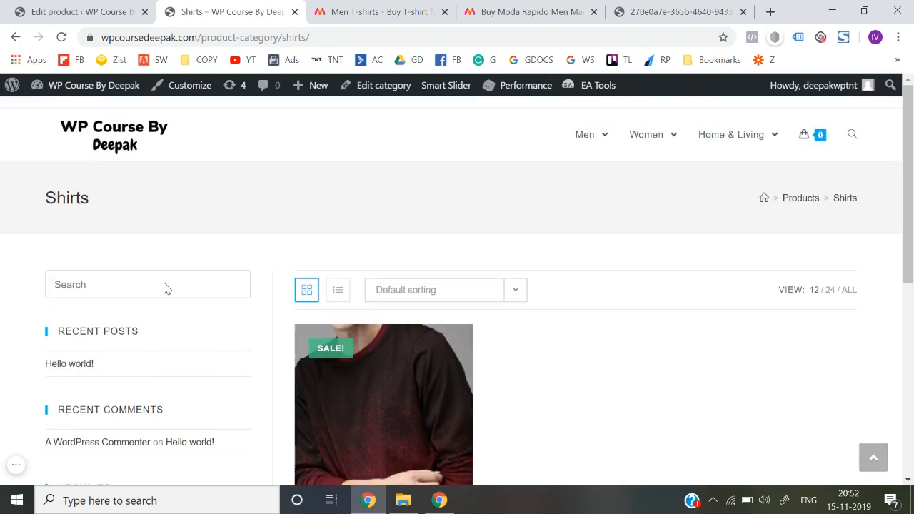
scroll(159, 287, down, 3)
scroll(159, 291, up, 3)
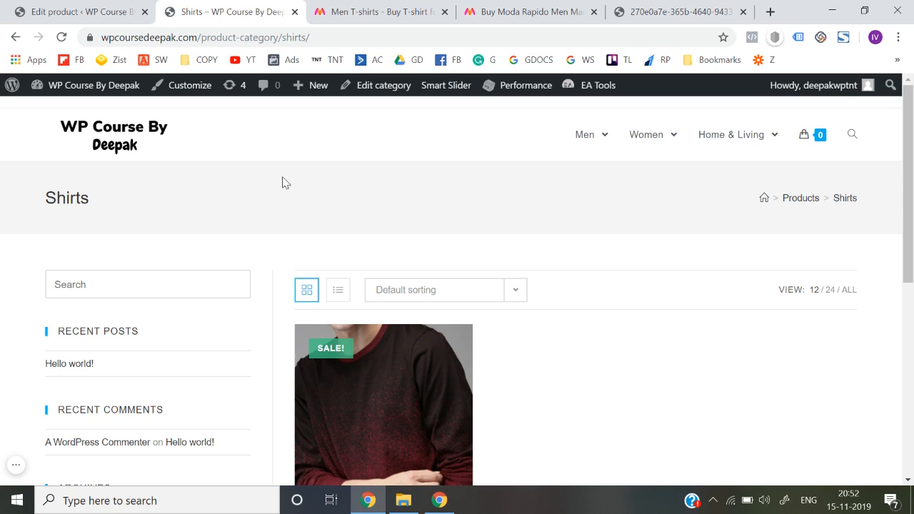
Step: Open the theme Customizer for the Shirts category page and look through its available sections
click(189, 93)
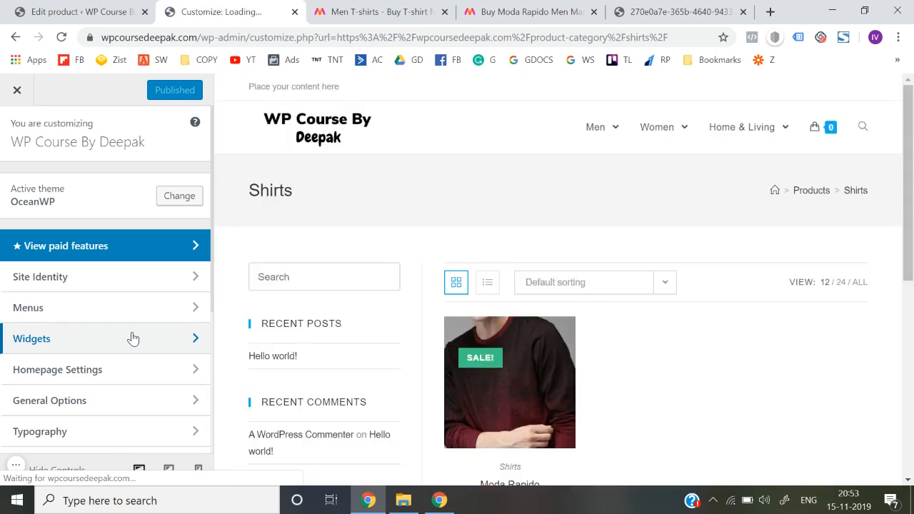
scroll(122, 382, down, 1)
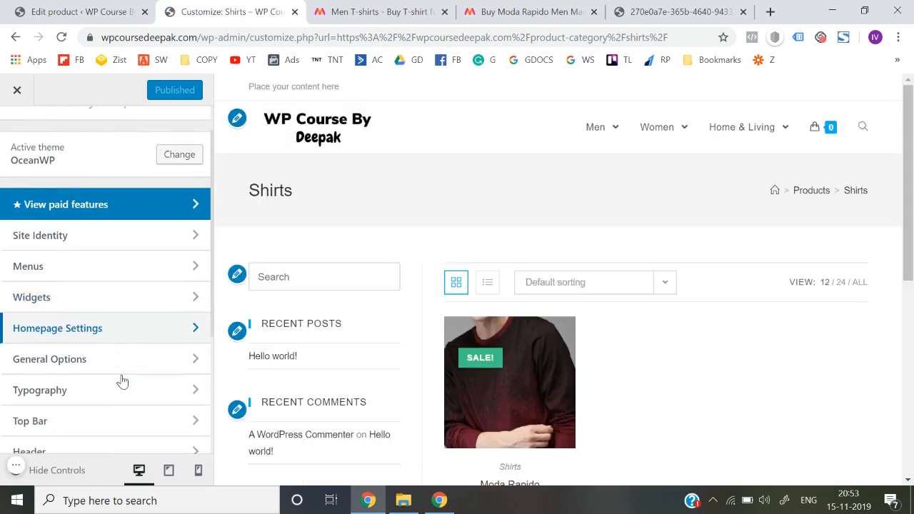
scroll(112, 369, down, 1)
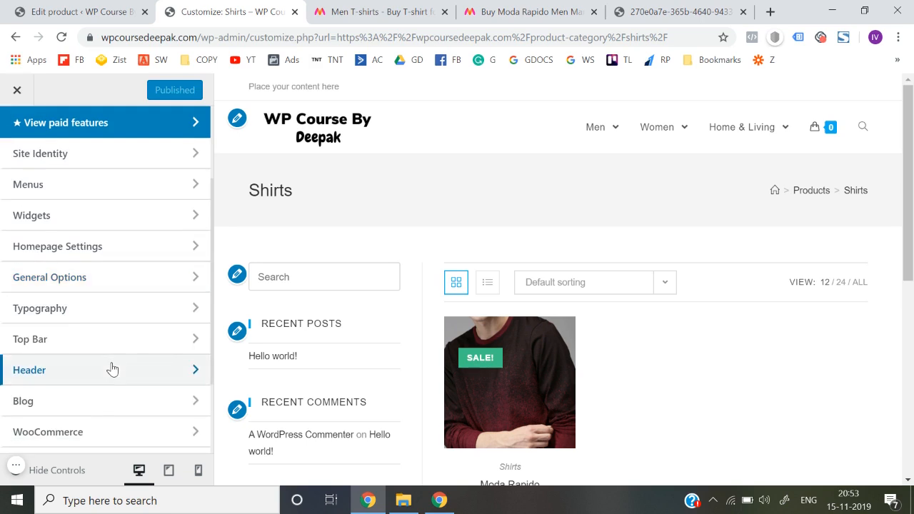
scroll(95, 408, down, 1)
scroll(95, 408, down, 4)
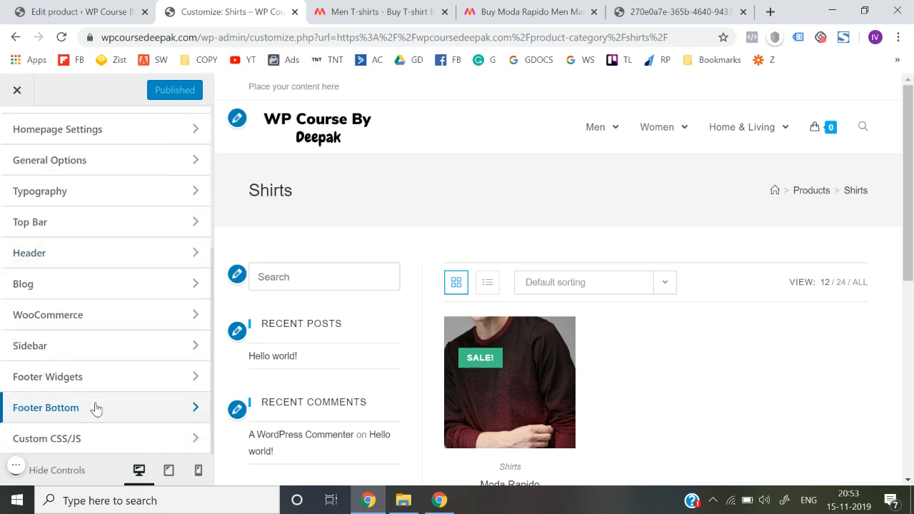
scroll(97, 406, up, 2)
scroll(102, 213, up, 1)
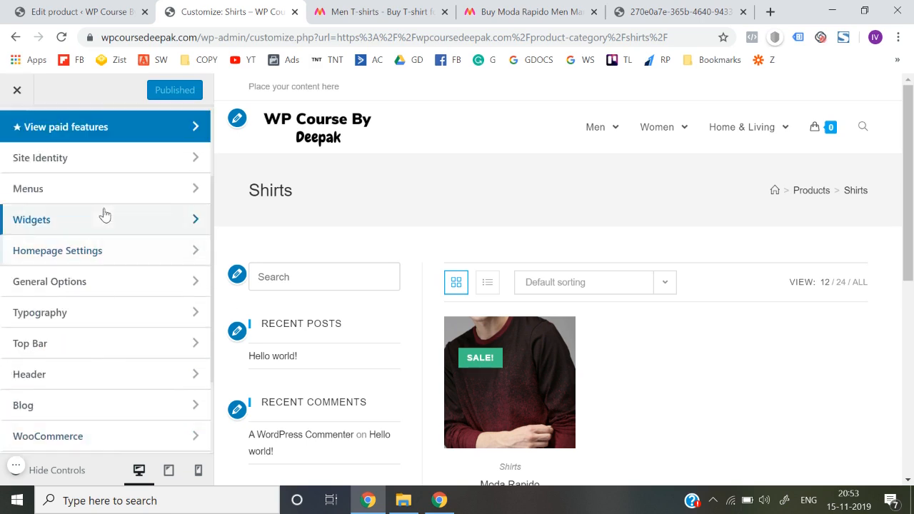
scroll(118, 247, down, 1)
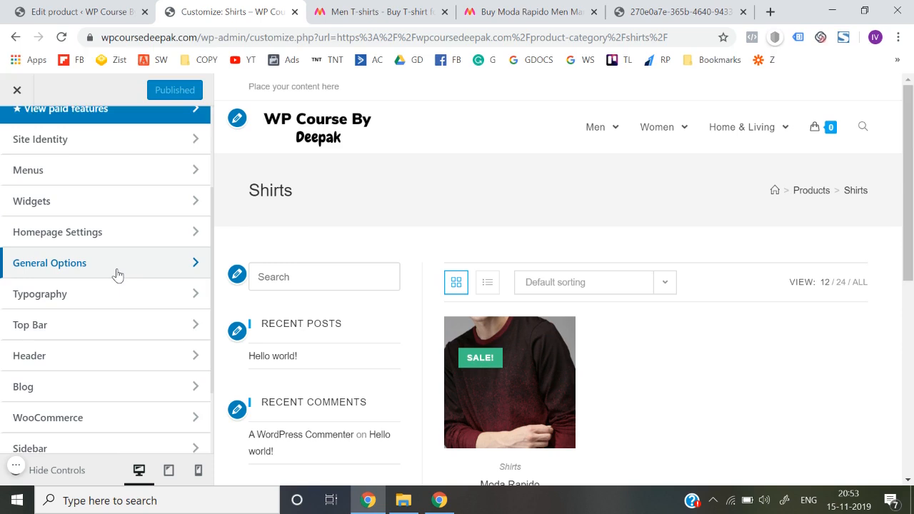
scroll(116, 270, down, 1)
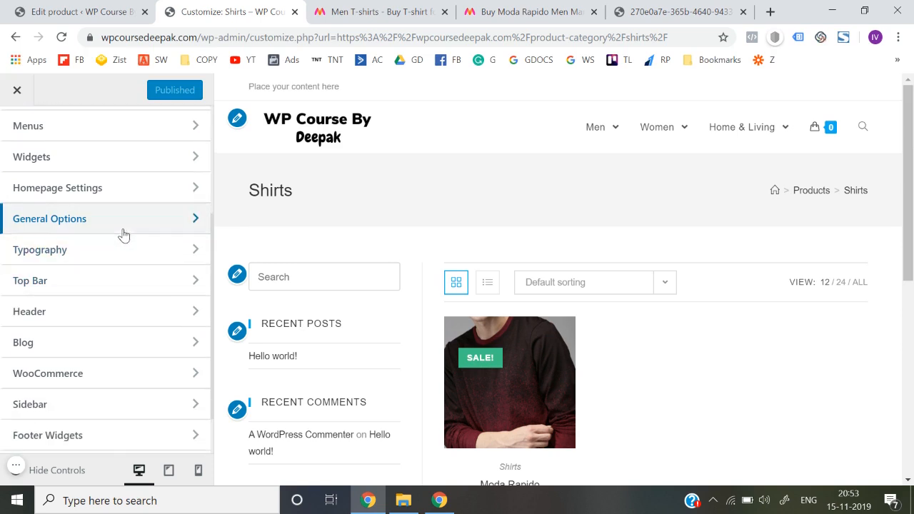
Step: Set the Page Title style to Hidden in the General Options of the theme
click(120, 223)
click(104, 261)
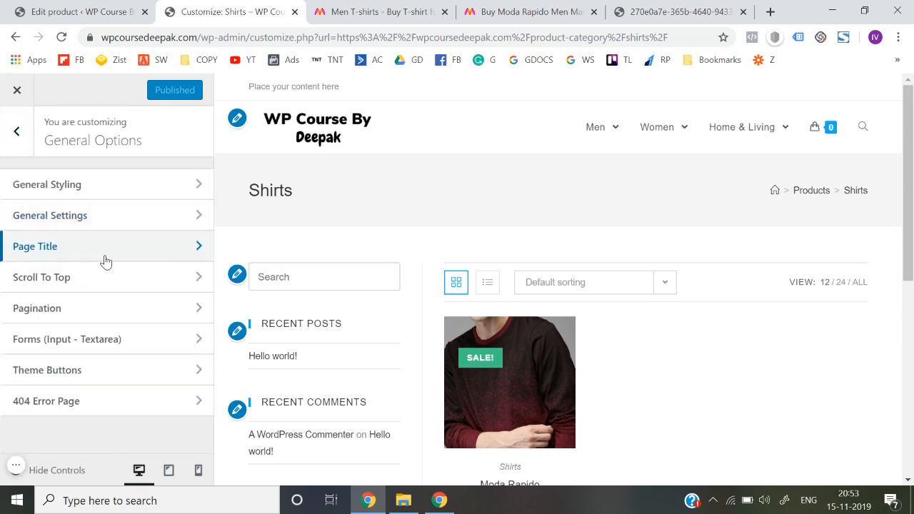
click(121, 215)
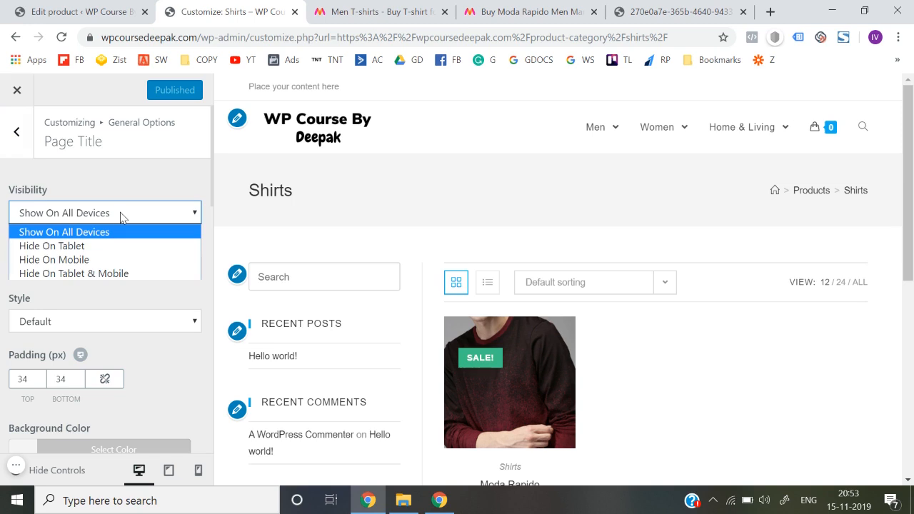
click(90, 301)
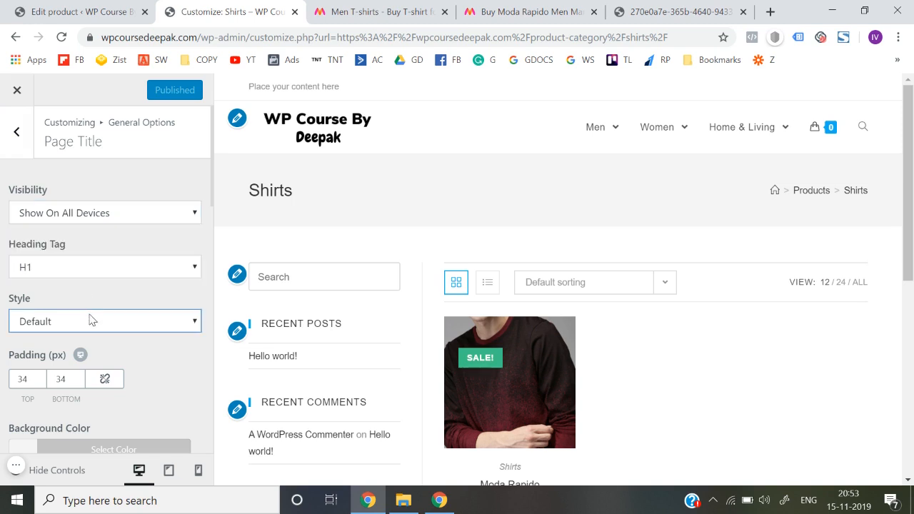
click(90, 323)
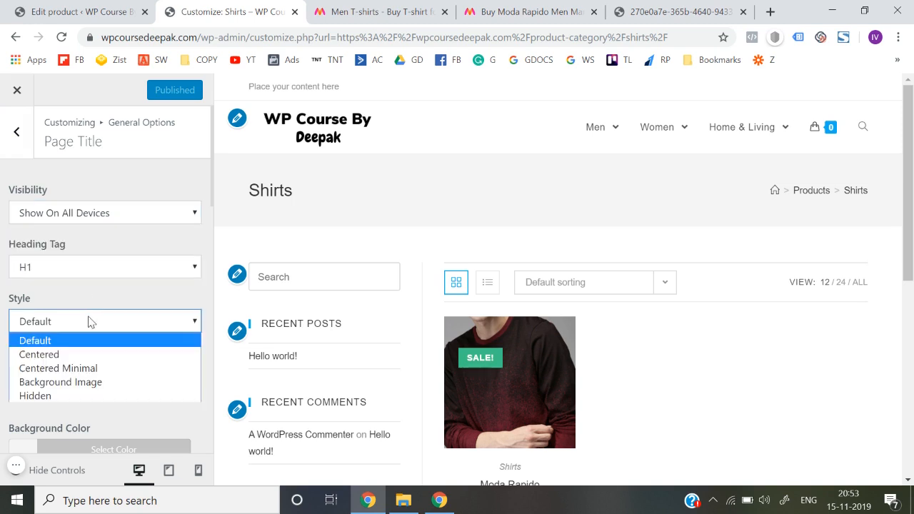
click(74, 398)
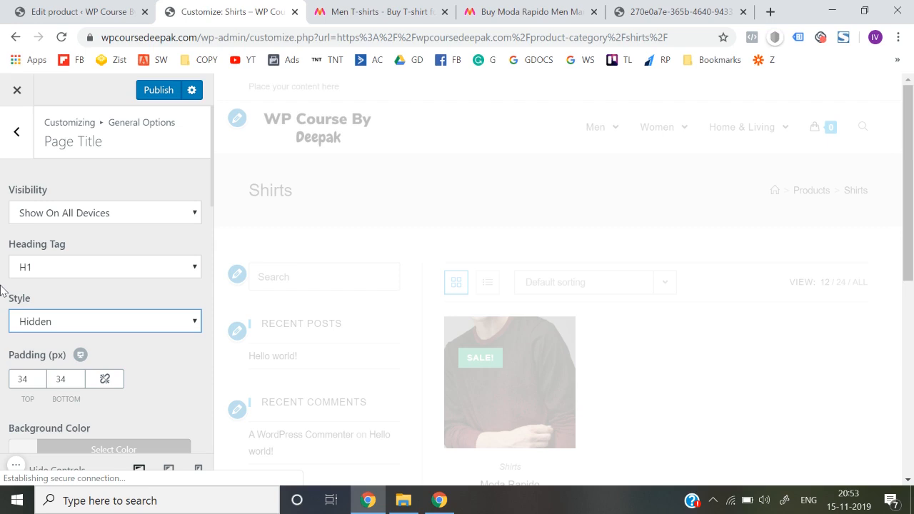
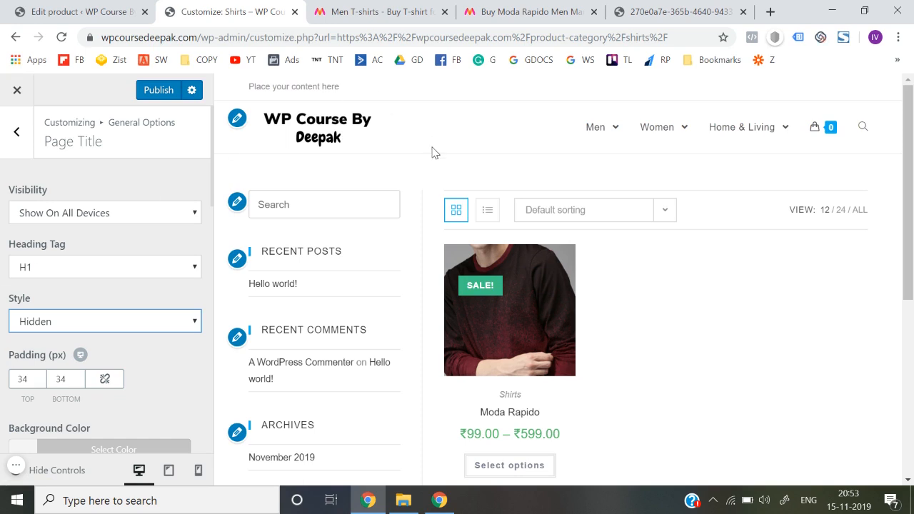
Step: Examine the remaining Page Title settings, including the colour, breadcrumb, translation and taxonomy options
scroll(150, 333, down, 5)
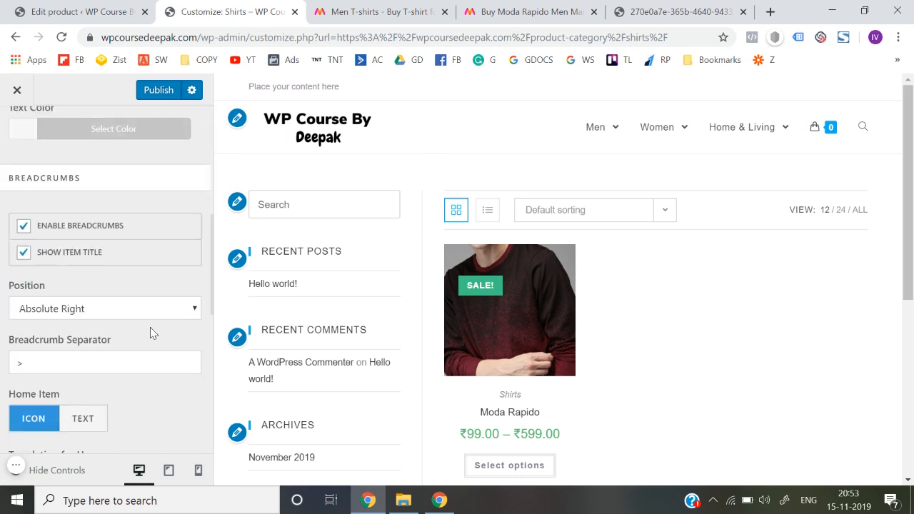
scroll(150, 327, up, 5)
scroll(150, 327, down, 4)
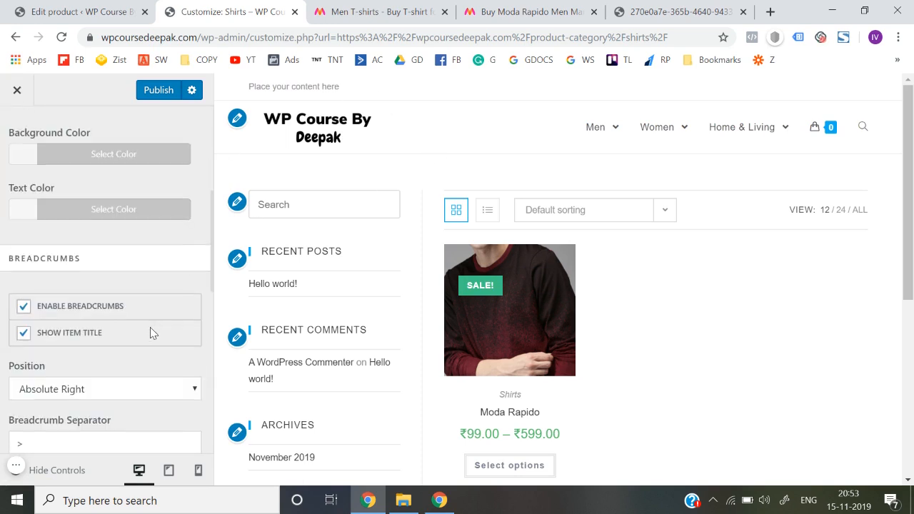
scroll(171, 327, down, 5)
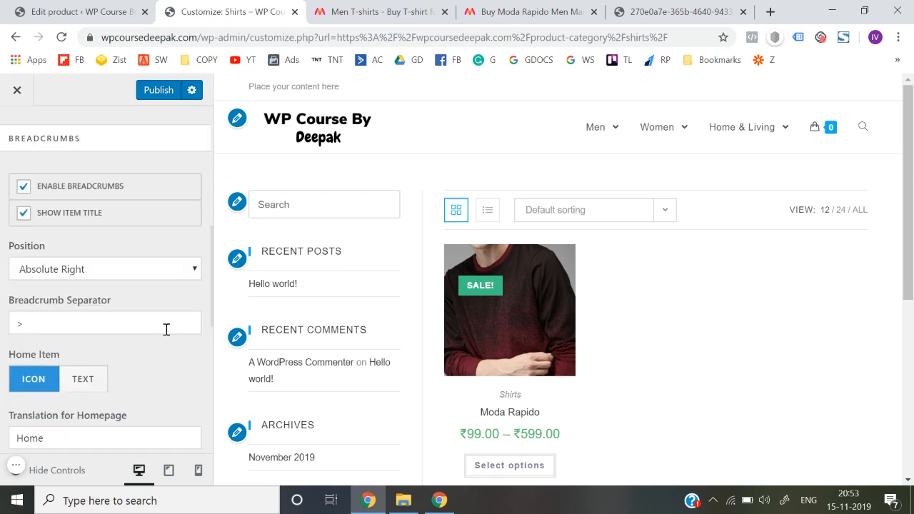
scroll(159, 335, down, 1)
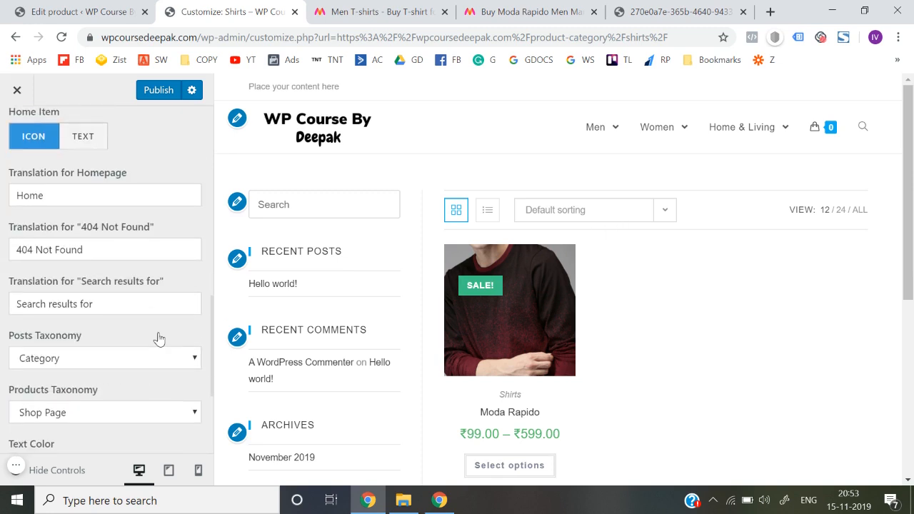
scroll(159, 339, down, 2)
scroll(159, 339, up, 10)
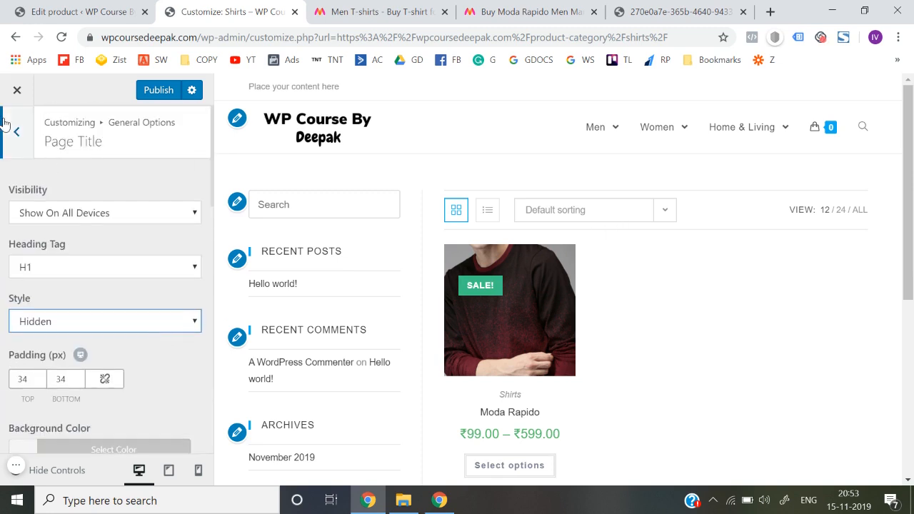
Step: Leave the Page Title options and open the General settings of the WooCommerce section
click(15, 137)
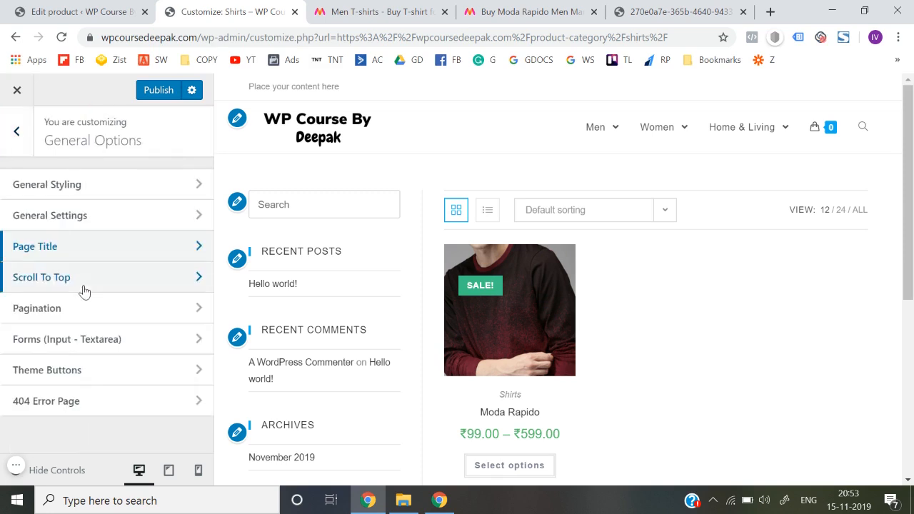
click(17, 131)
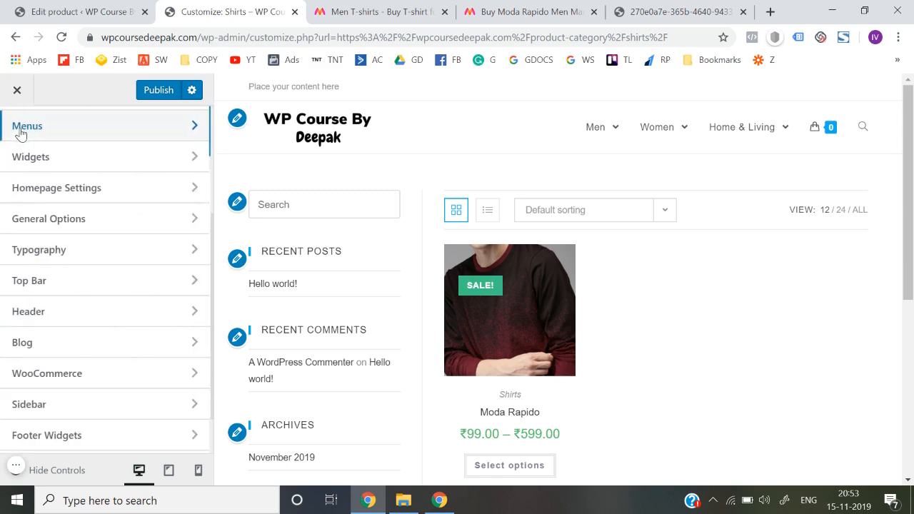
scroll(97, 298, down, 1)
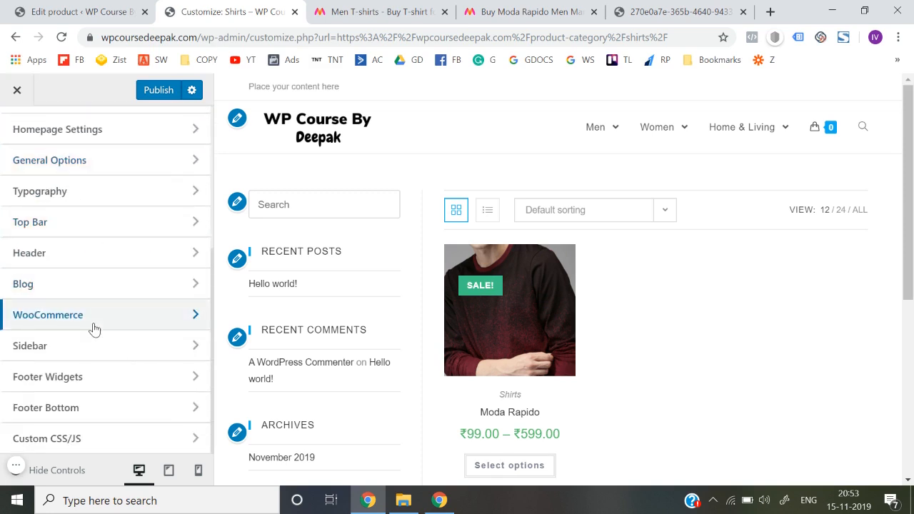
click(95, 315)
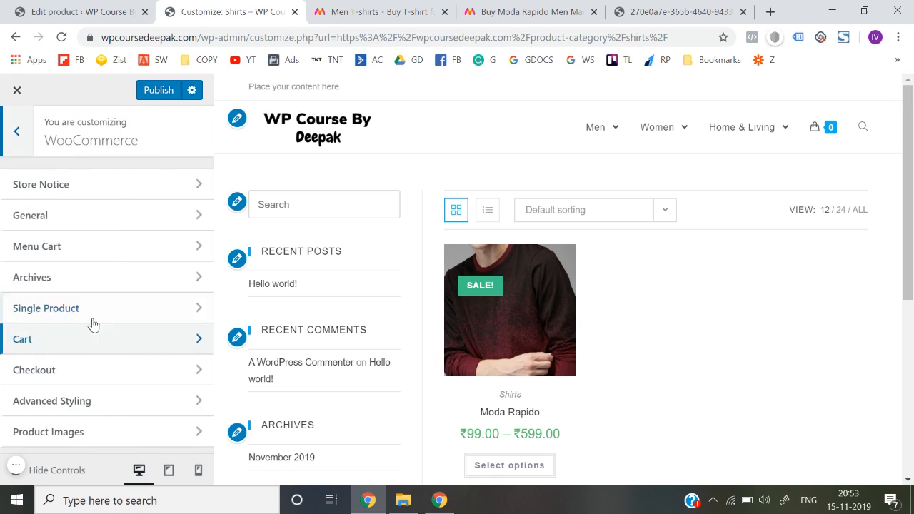
click(106, 227)
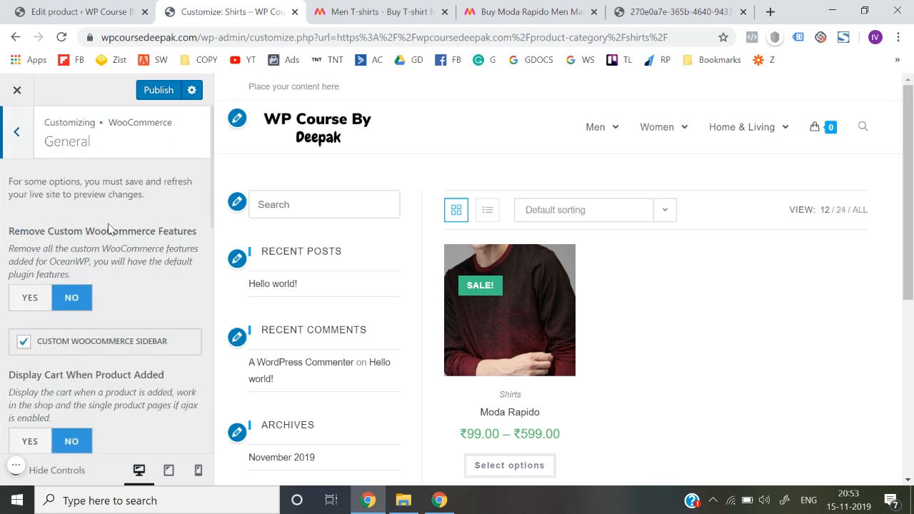
Step: Disable the Custom WooCommerce Sidebar option in the WooCommerce General settings and look over the remaining options there
scroll(55, 265, down, 2)
scroll(53, 263, down, 3)
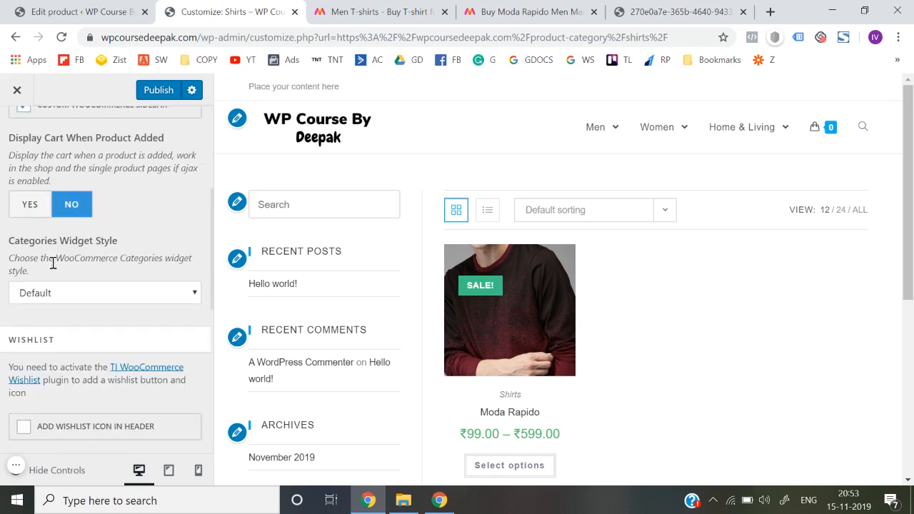
scroll(47, 221, up, 2)
scroll(47, 207, up, 1)
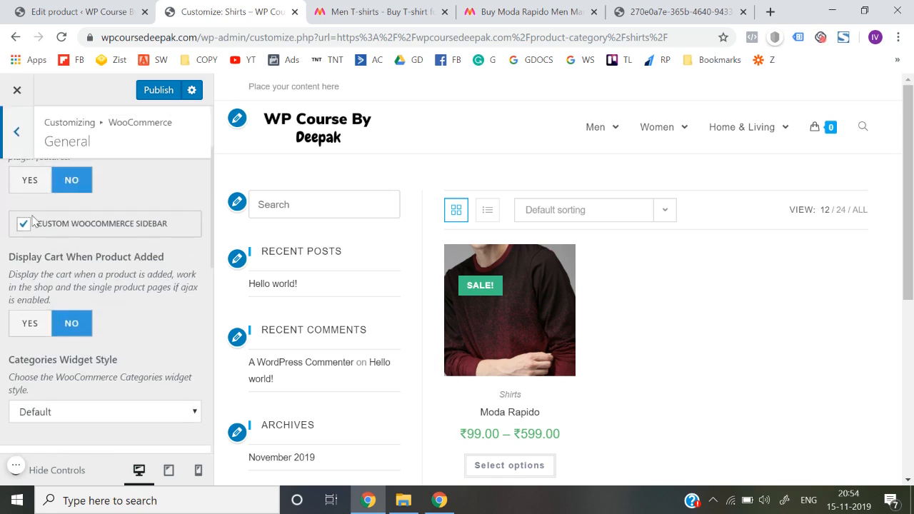
click(23, 227)
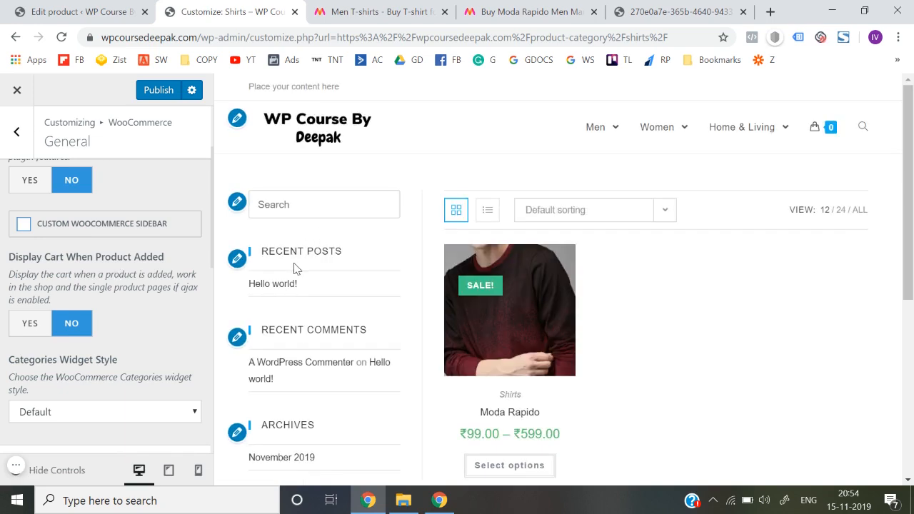
scroll(45, 206, up, 2)
scroll(106, 278, down, 4)
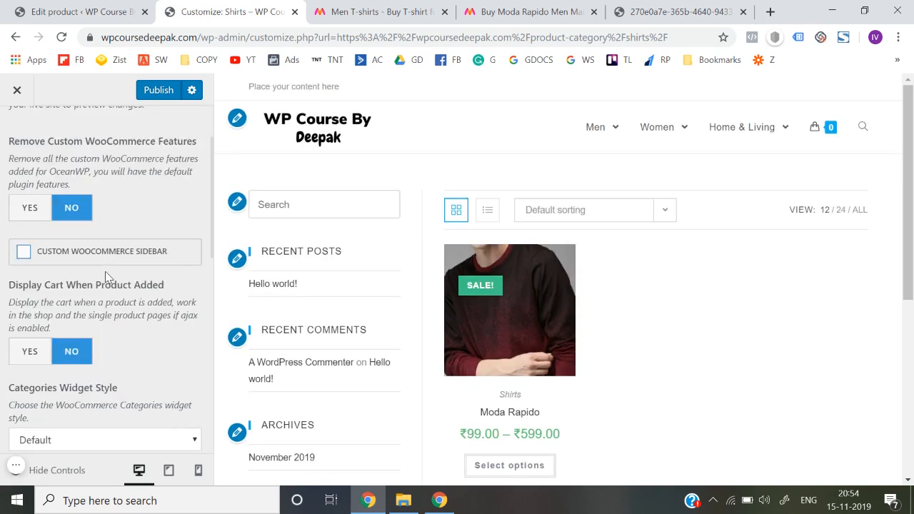
scroll(106, 277, down, 5)
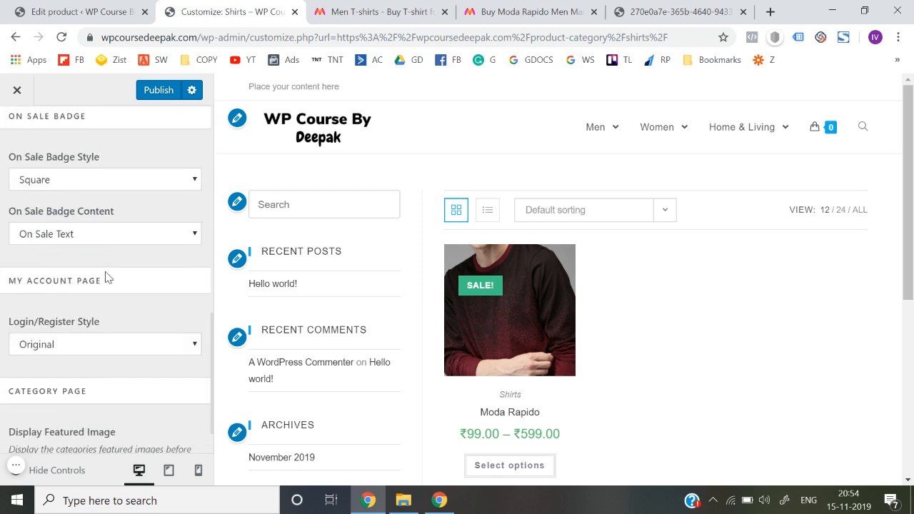
scroll(106, 277, down, 1)
scroll(76, 274, up, 10)
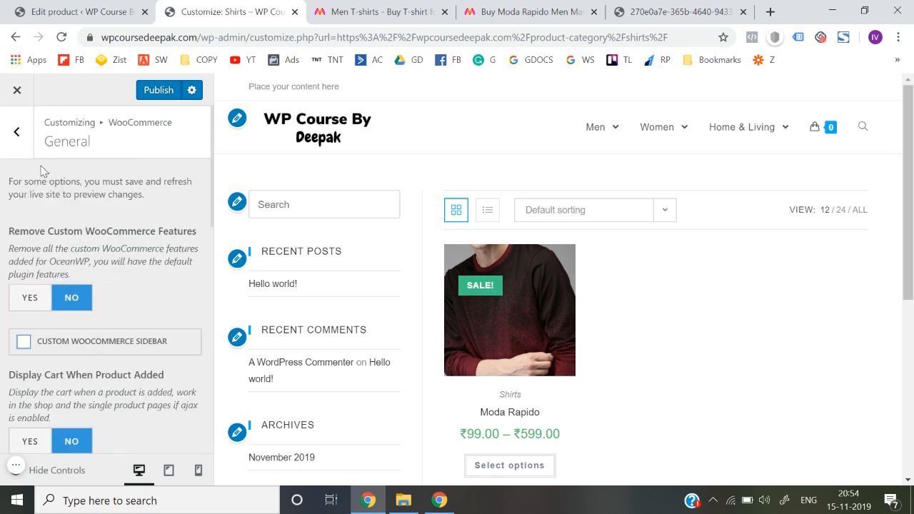
Step: Set the WooCommerce Single Product layout to Full Width and publish the changes
click(17, 133)
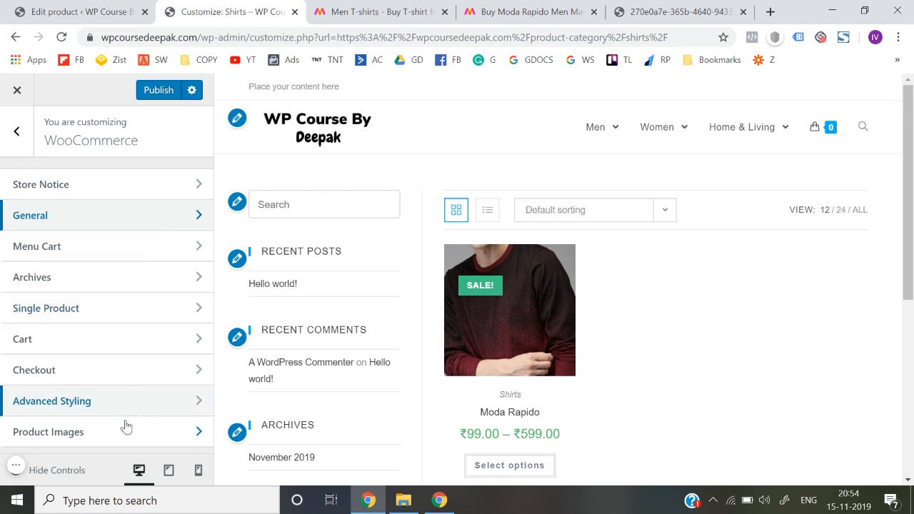
click(139, 318)
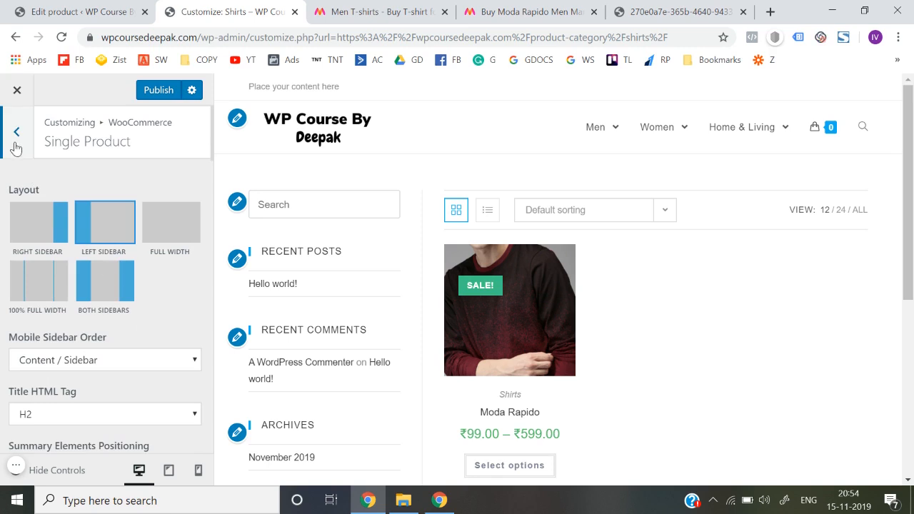
click(171, 227)
scroll(170, 289, down, 2)
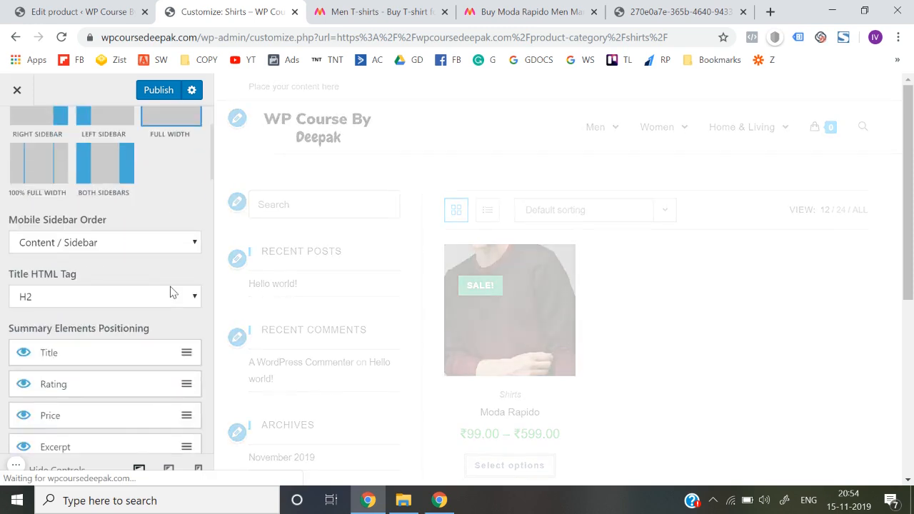
scroll(170, 293, up, 2)
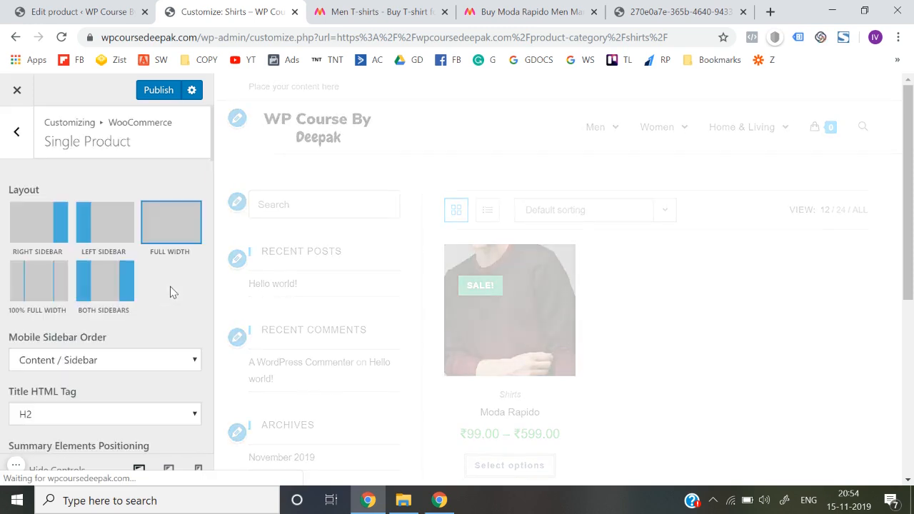
click(160, 97)
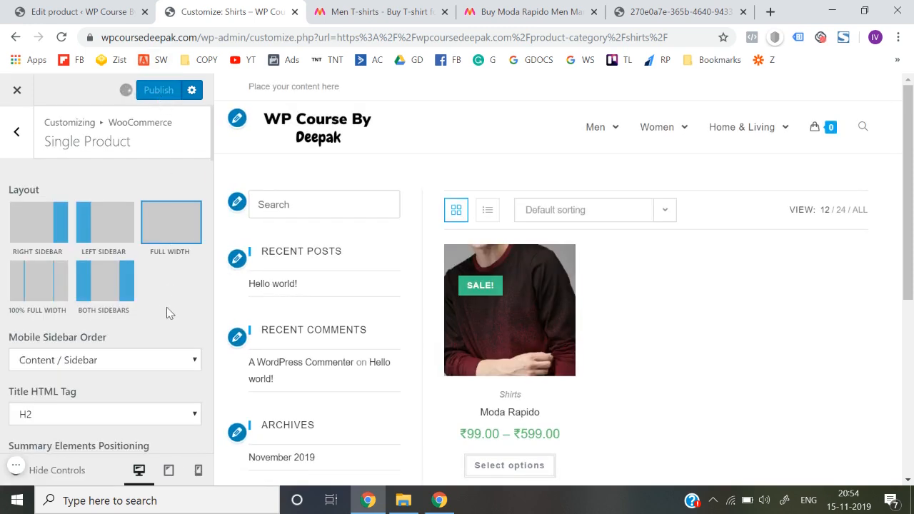
Step: Return to the WooCommerce General settings and examine the sale badge, account page and category page options
click(16, 135)
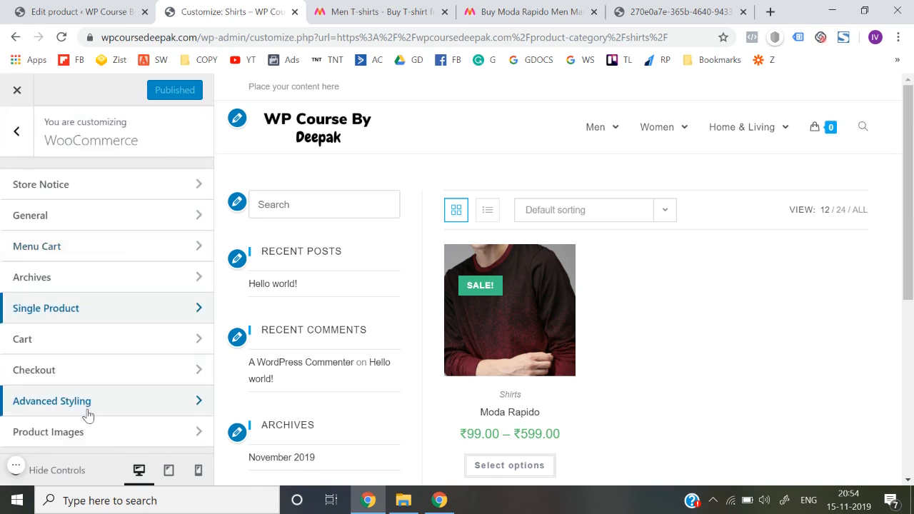
click(65, 223)
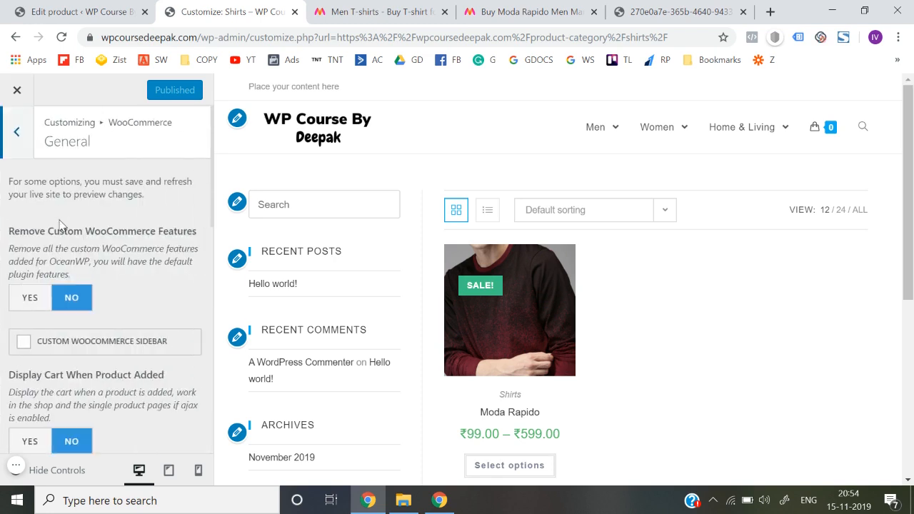
scroll(89, 243, down, 8)
scroll(91, 245, down, 3)
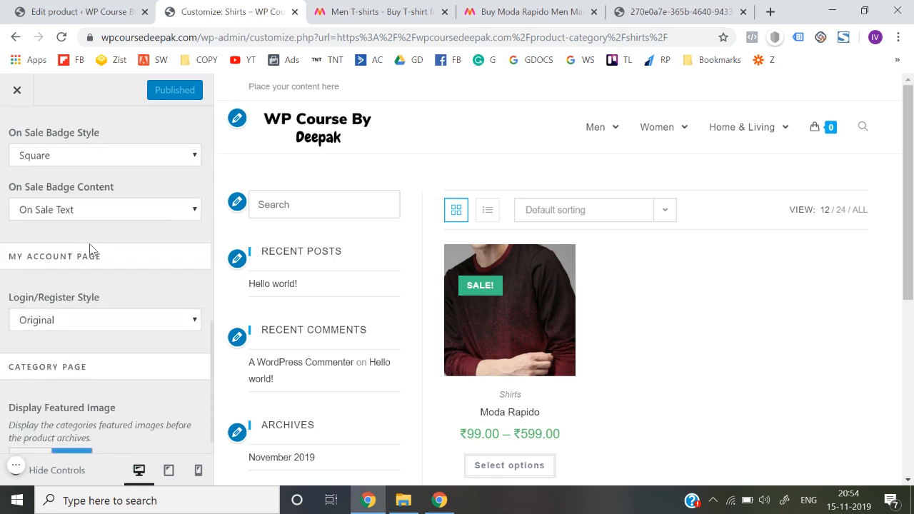
scroll(90, 245, up, 5)
scroll(89, 243, down, 4)
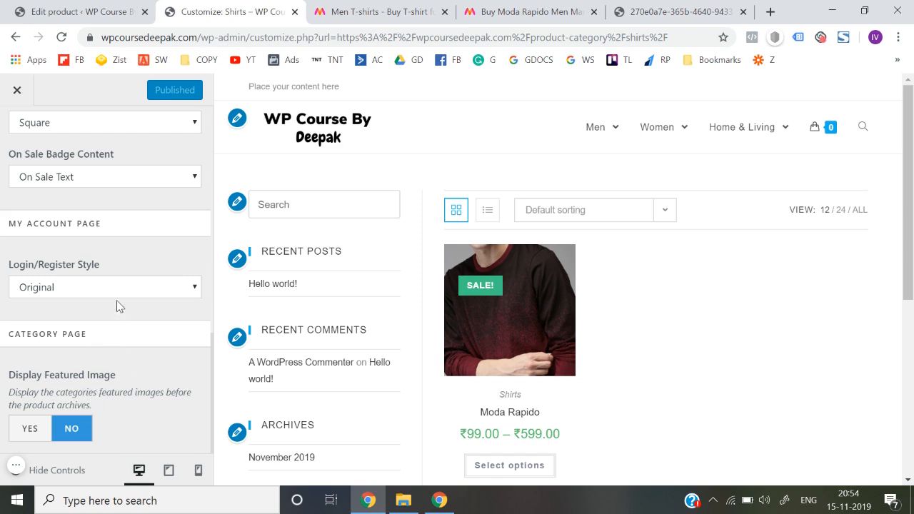
scroll(120, 293, up, 1)
scroll(120, 293, down, 1)
scroll(111, 388, up, 8)
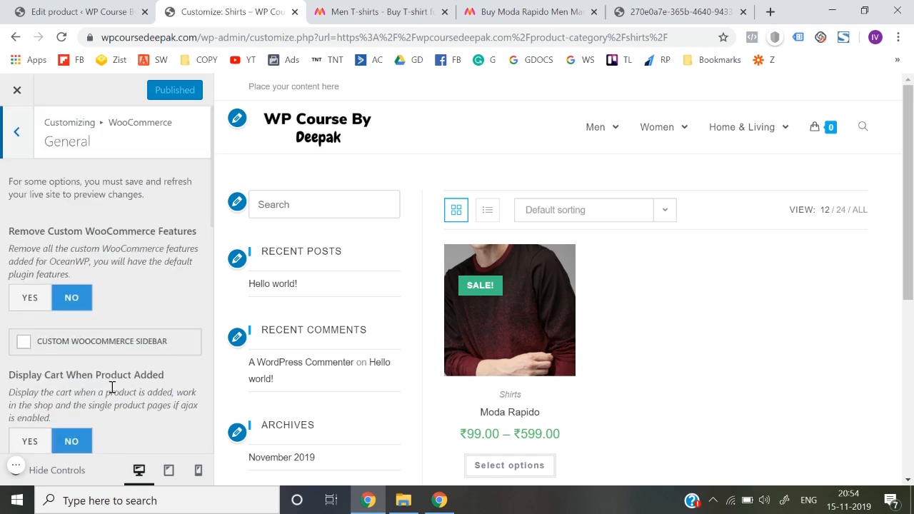
Step: Check the WooCommerce Product Images settings, then return to the main list of Customizer sections
click(7, 140)
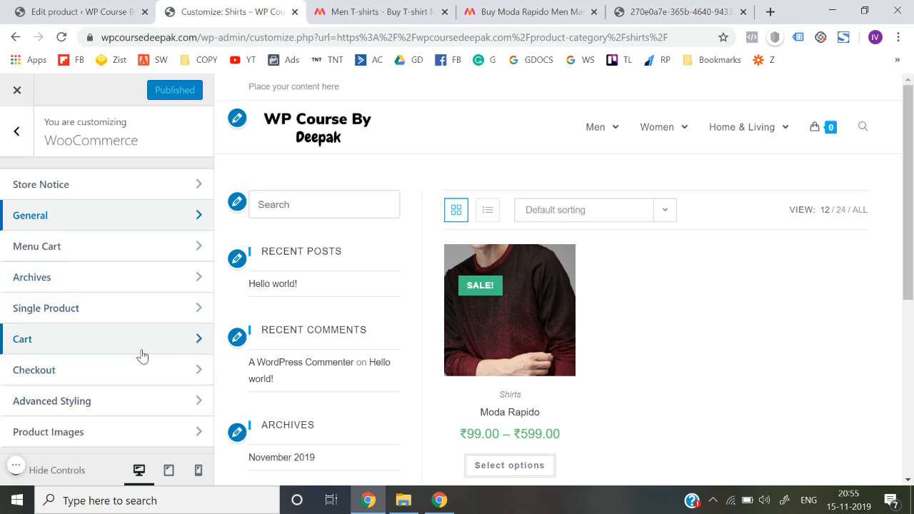
click(139, 440)
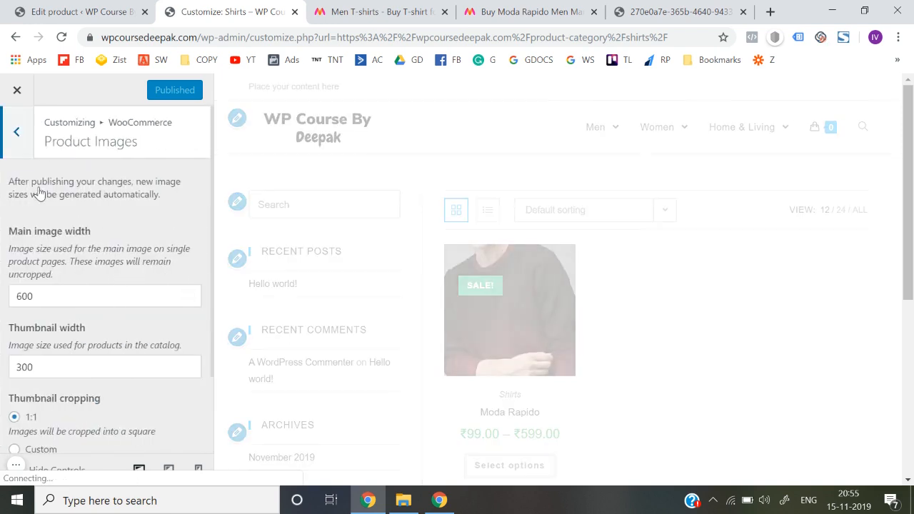
click(21, 133)
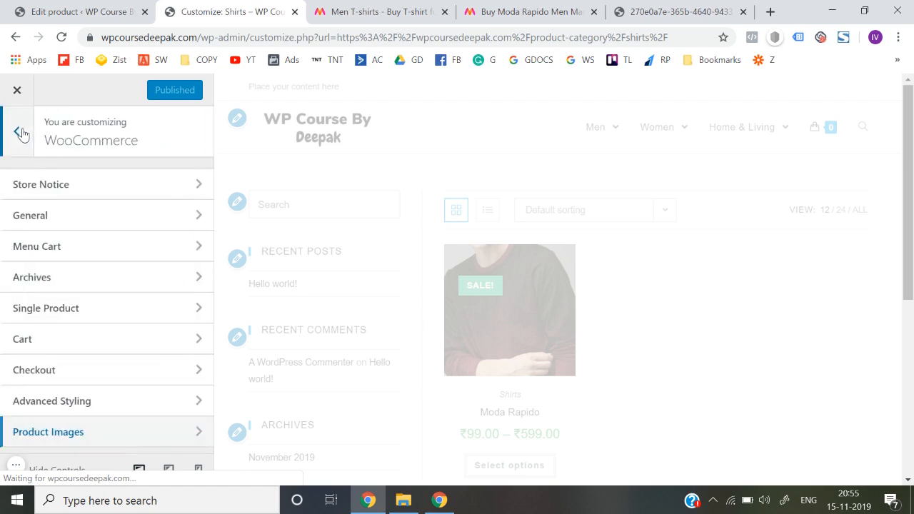
click(20, 133)
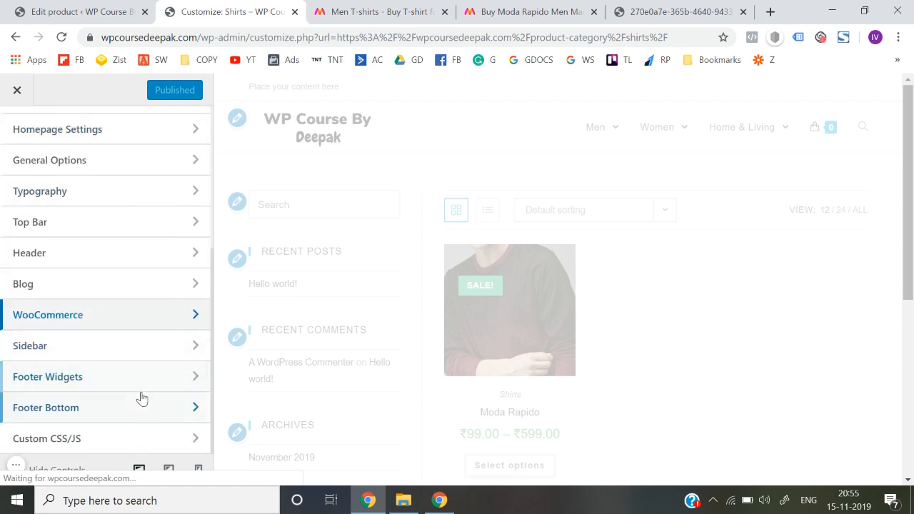
Step: Look through the main Customizer sections and the subsections of General Options
scroll(141, 398, up, 2)
scroll(131, 267, up, 1)
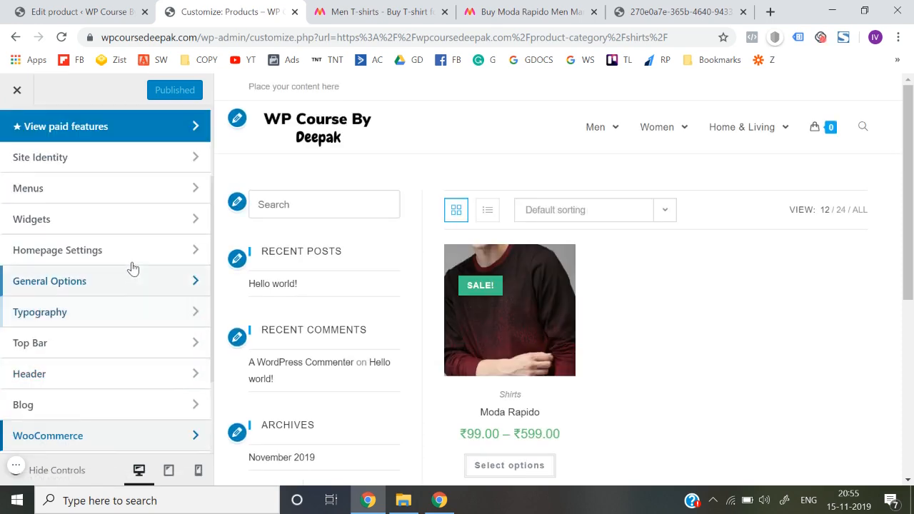
scroll(130, 267, down, 1)
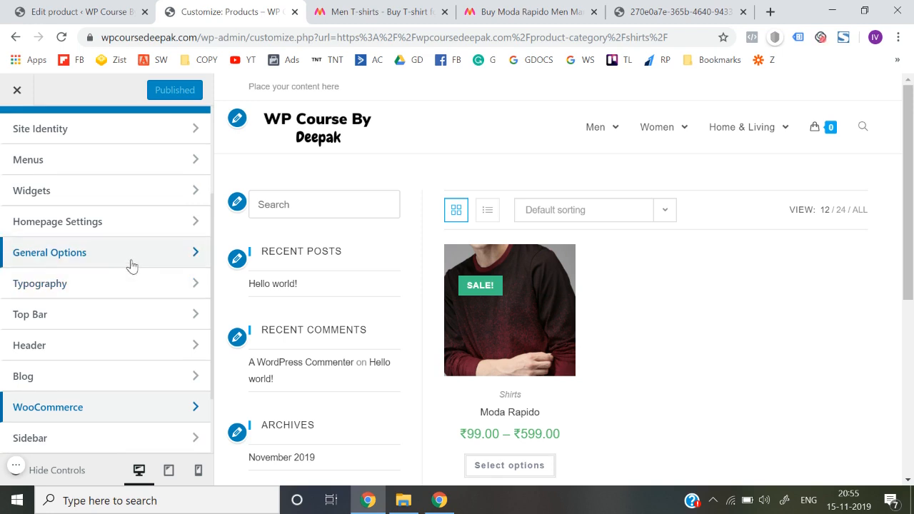
click(131, 268)
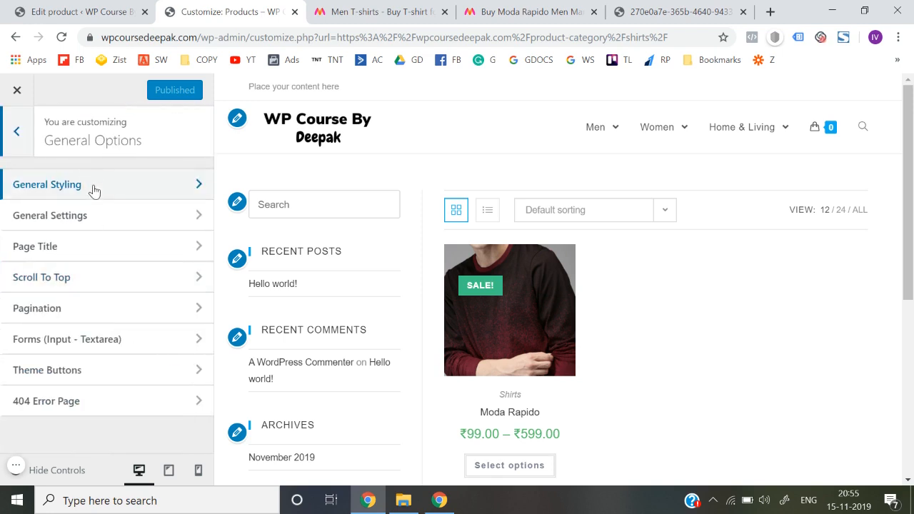
click(20, 130)
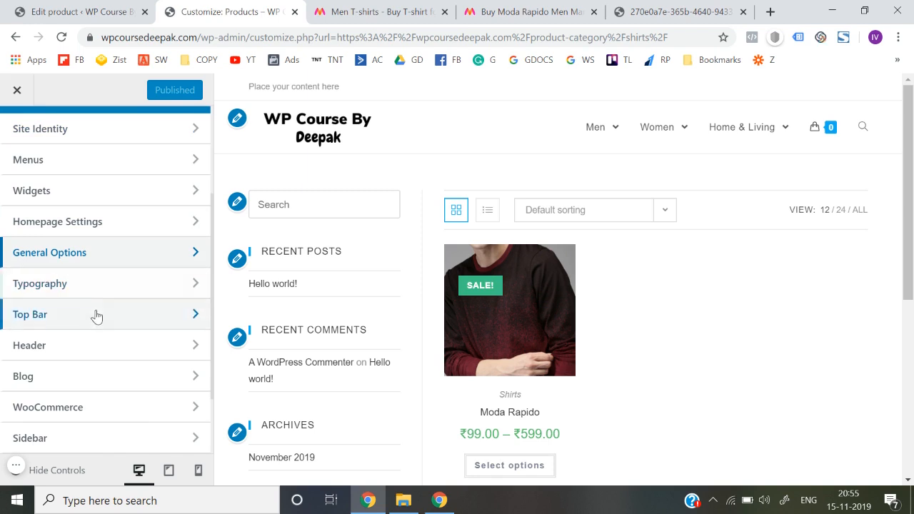
scroll(96, 314, down, 1)
scroll(95, 329, down, 1)
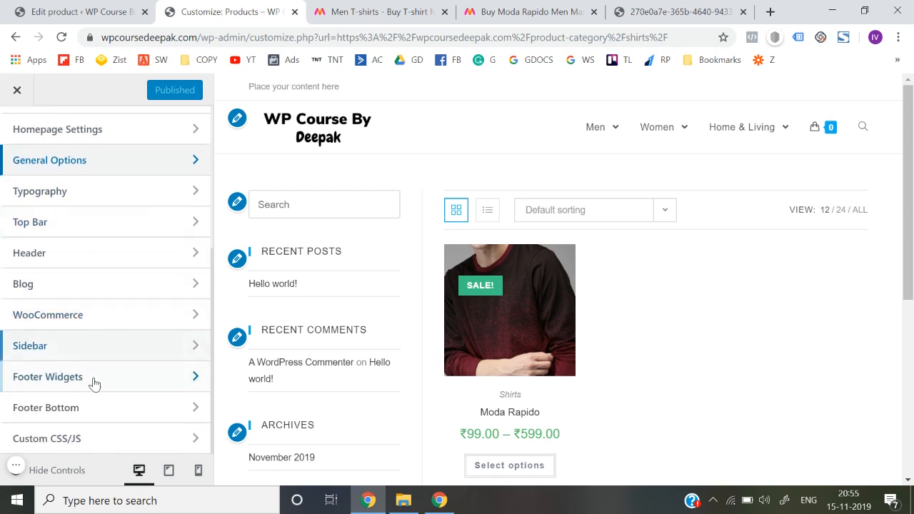
Step: Go through the WooCommerce General settings again, checking the Categories Widget Style, Wishlist and On Sale Badge options
click(103, 315)
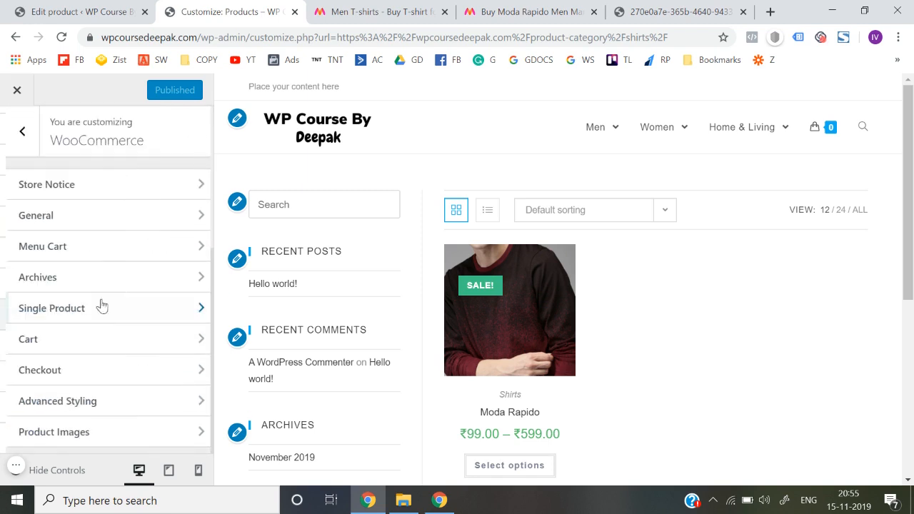
click(82, 210)
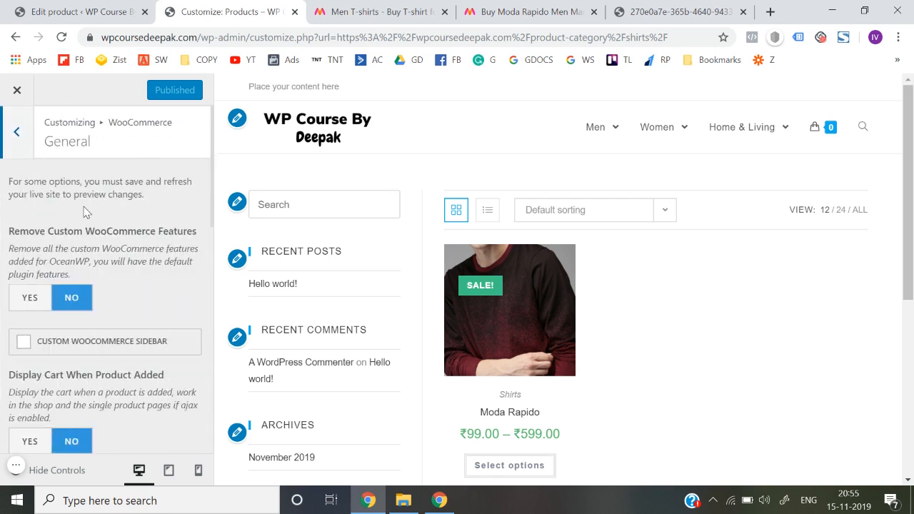
scroll(127, 287, down, 8)
scroll(128, 286, up, 2)
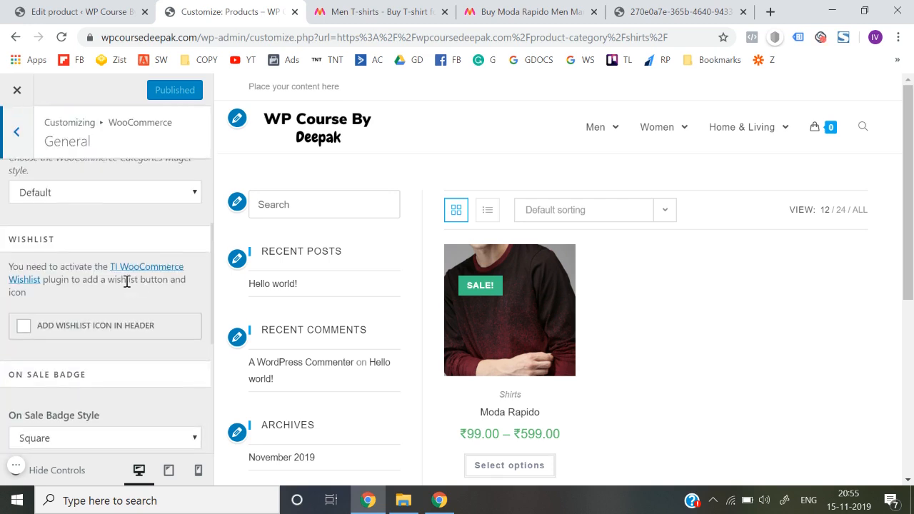
scroll(118, 216, up, 1)
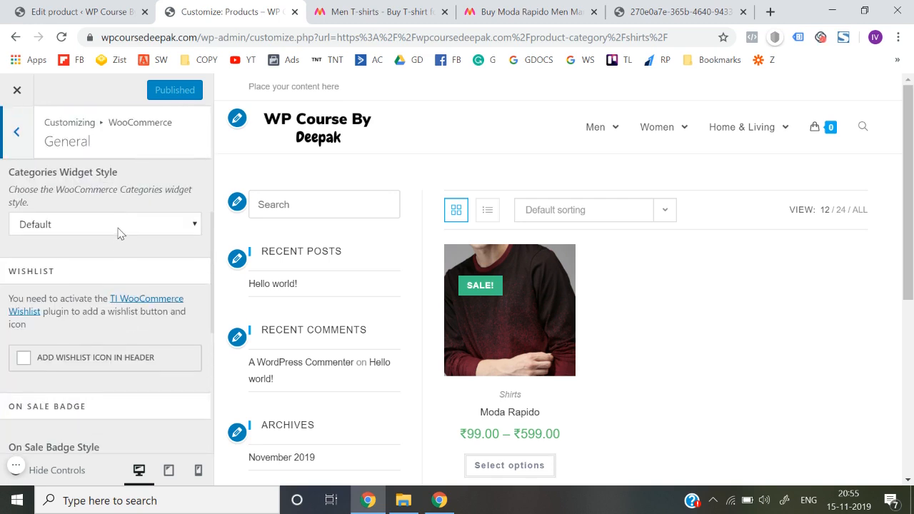
scroll(120, 233, up, 1)
click(120, 234)
click(120, 234)
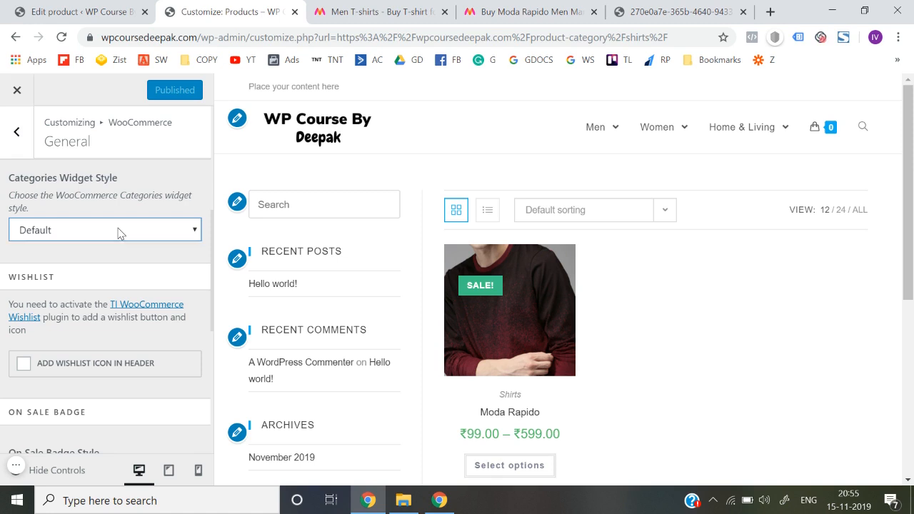
scroll(118, 233, down, 1)
scroll(129, 316, down, 3)
scroll(130, 319, down, 5)
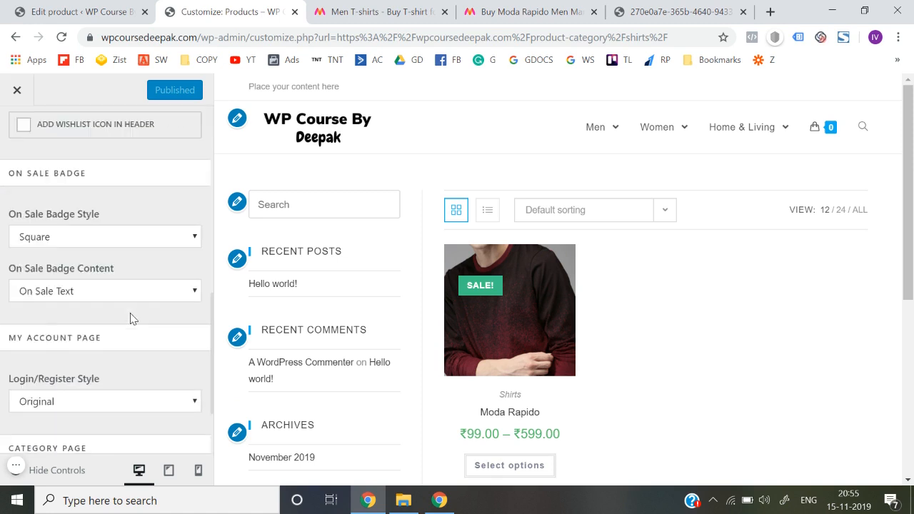
scroll(130, 318, up, 10)
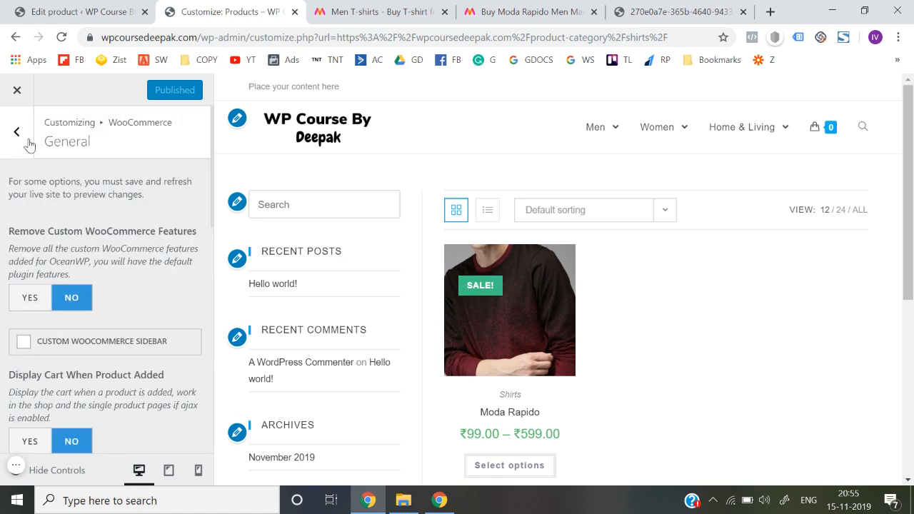
Step: Set the WooCommerce Archives layout to Full Width
click(17, 132)
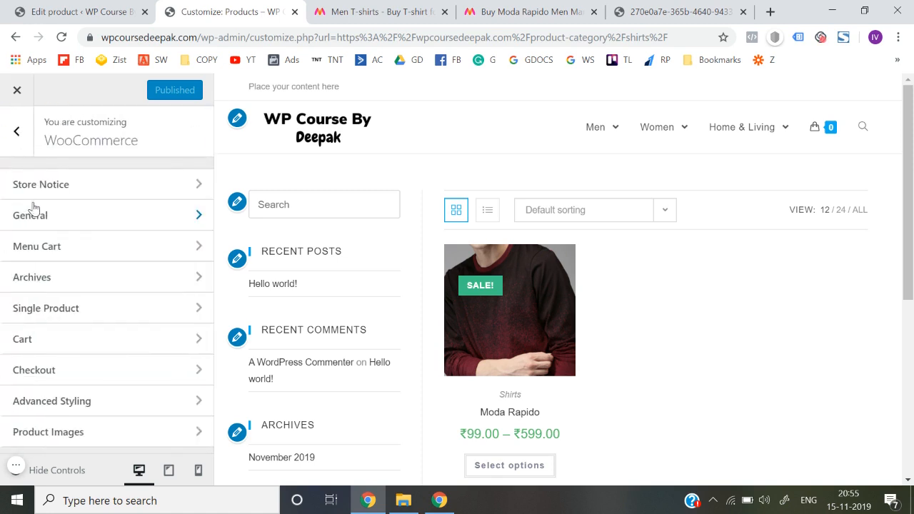
click(85, 280)
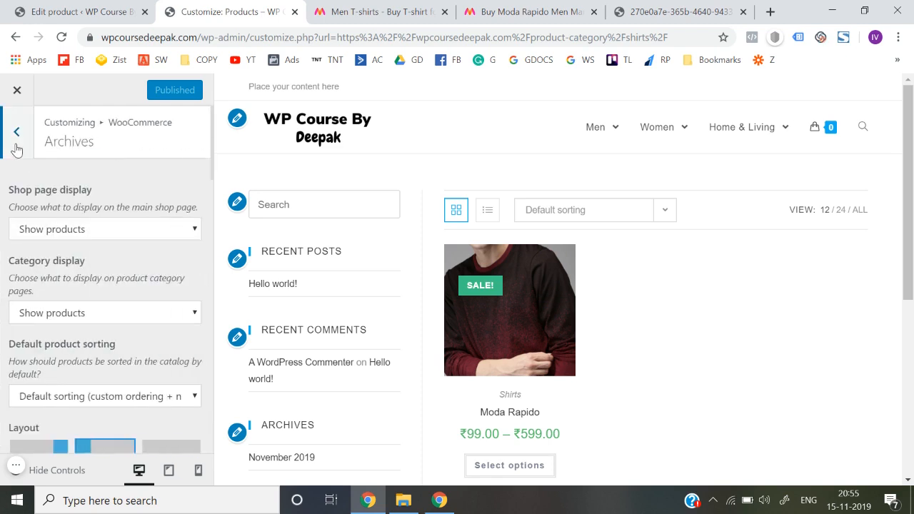
scroll(107, 222, down, 1)
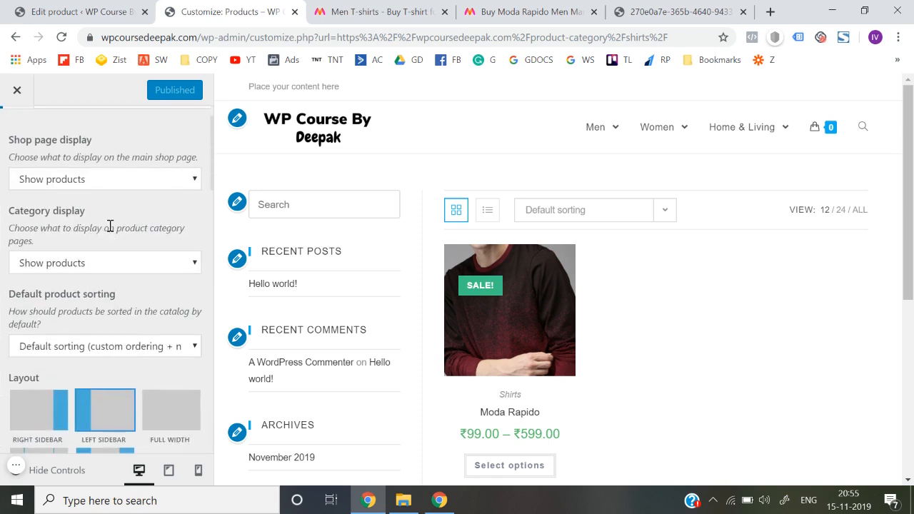
scroll(110, 265, down, 1)
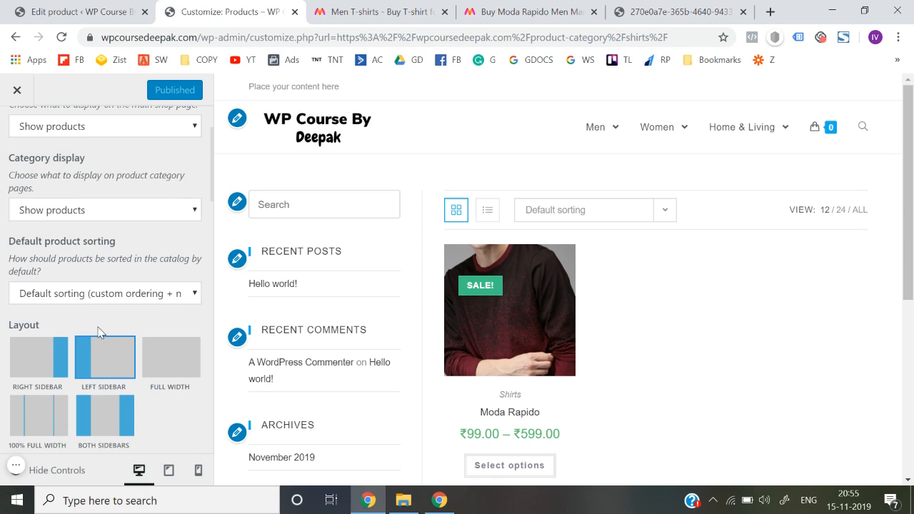
scroll(154, 374, down, 1)
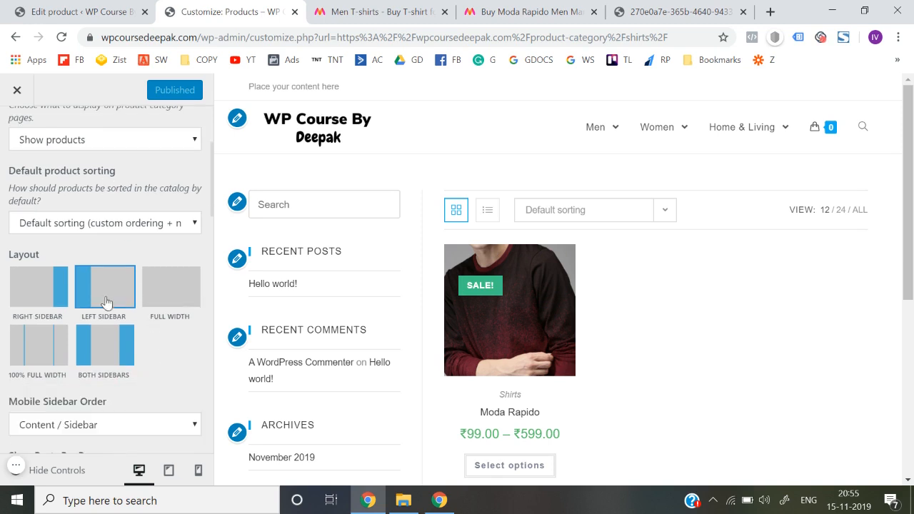
click(170, 305)
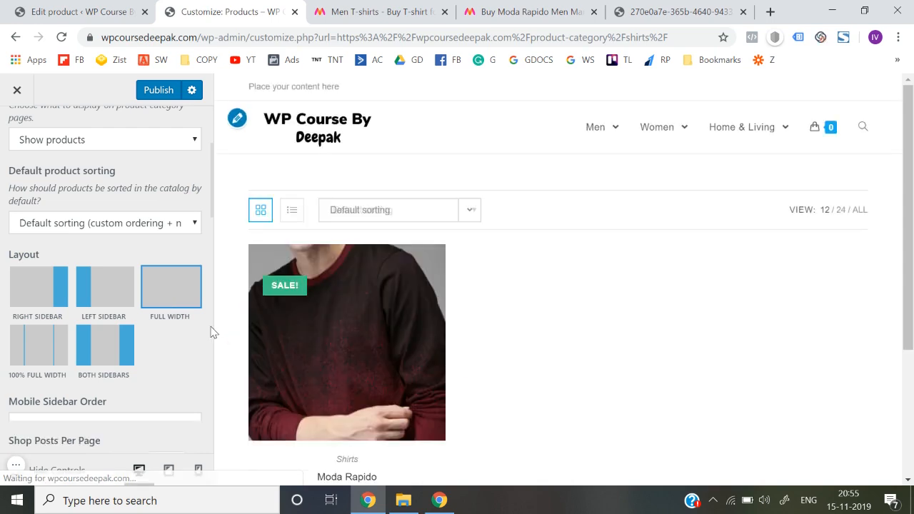
Step: Review the Archives display and layout settings and check the Shirts category in the preview
scroll(176, 322, up, 4)
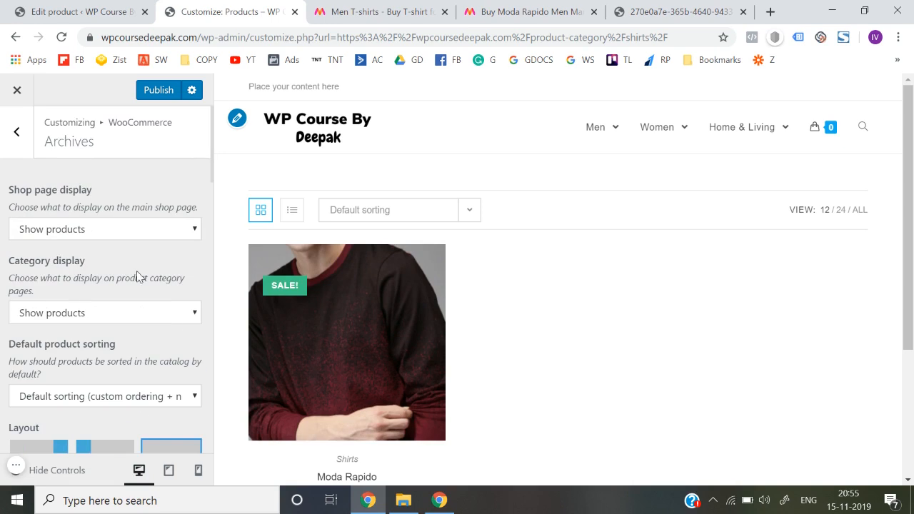
click(12, 133)
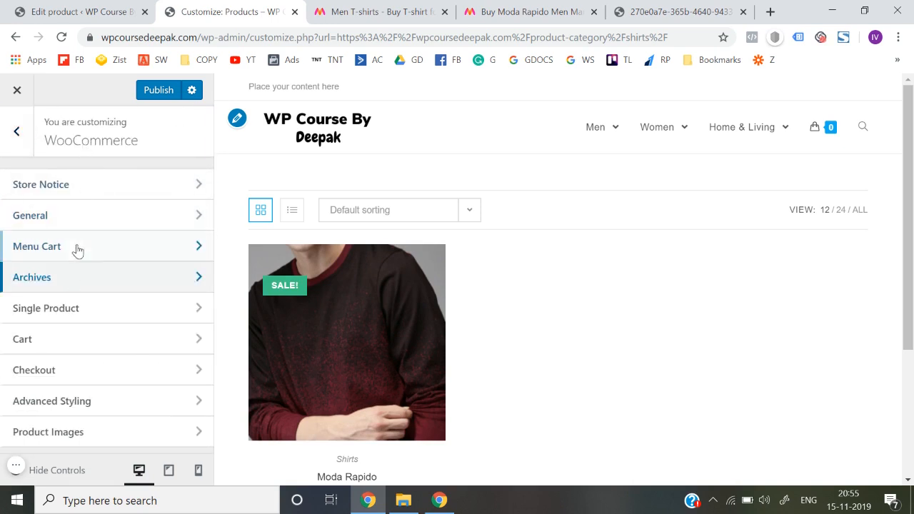
click(82, 280)
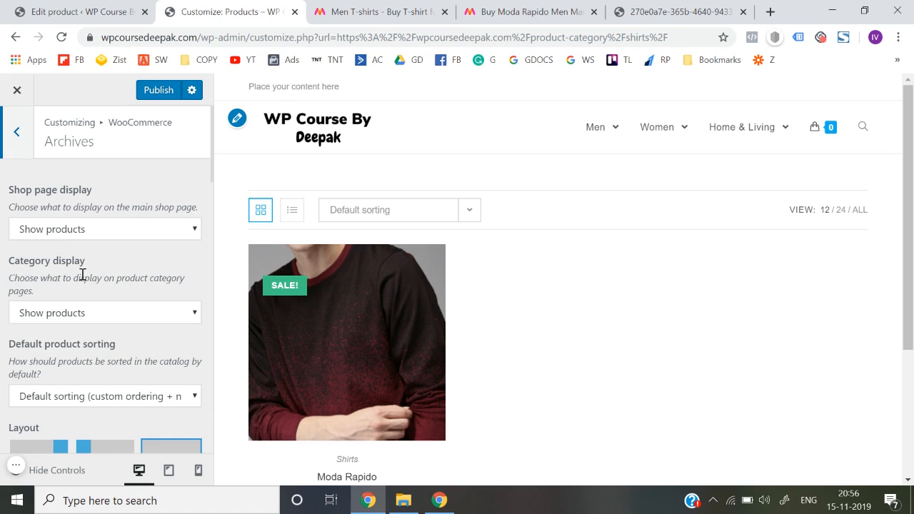
scroll(82, 280, down, 2)
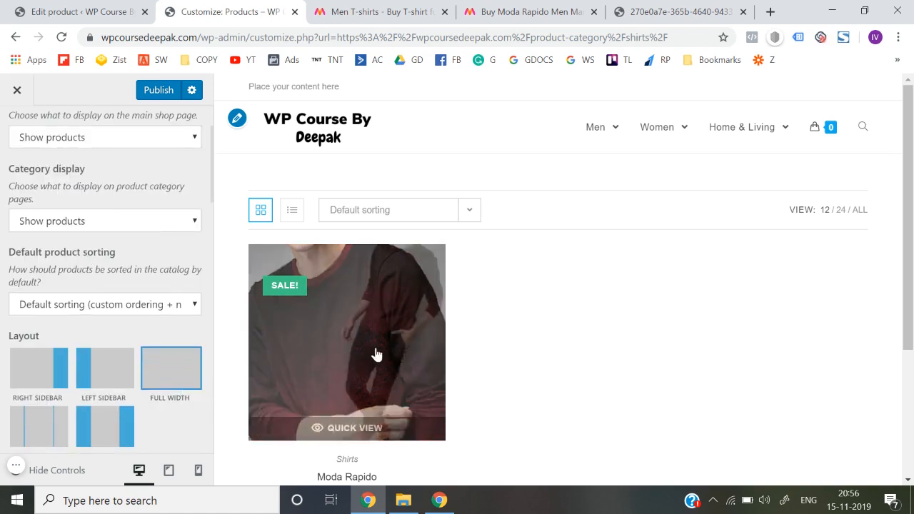
scroll(376, 355, down, 3)
scroll(330, 393, down, 3)
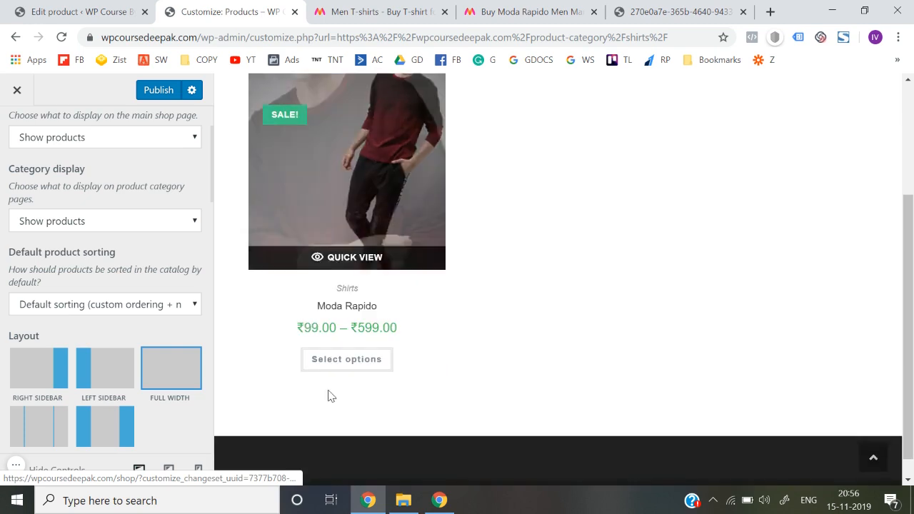
scroll(173, 347, up, 2)
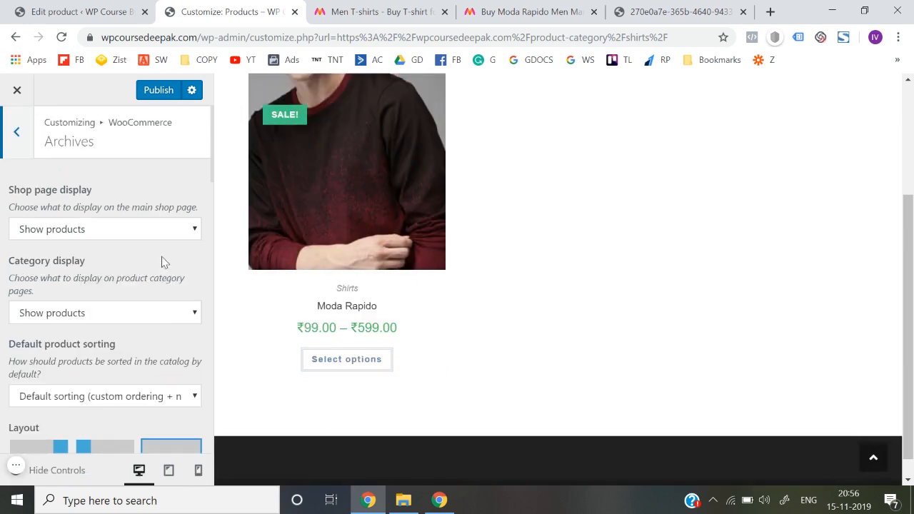
Step: Publish the archive layout change, close the Customizer and look over the live Shirts category page
click(155, 97)
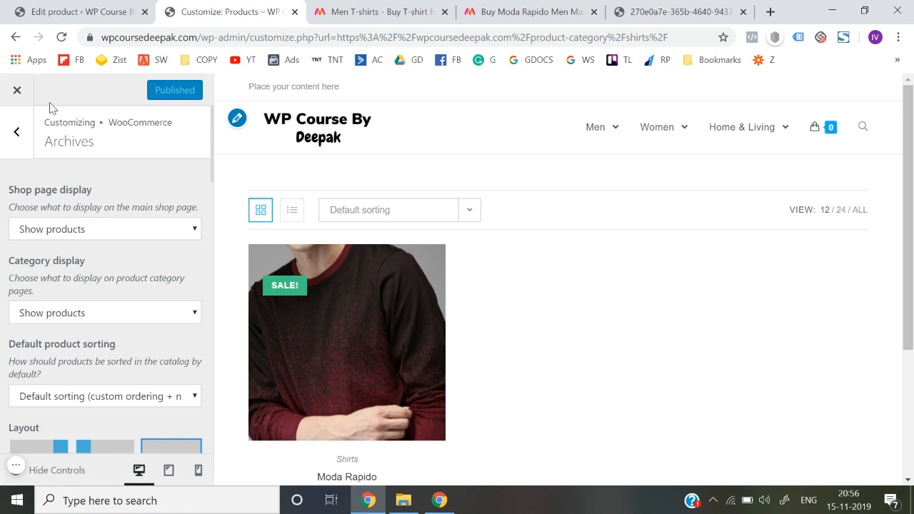
click(16, 91)
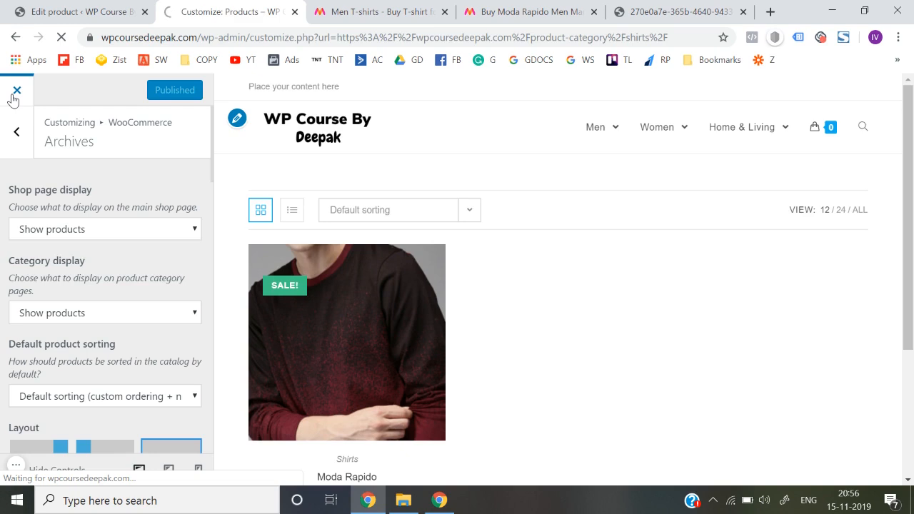
scroll(360, 325, down, 4)
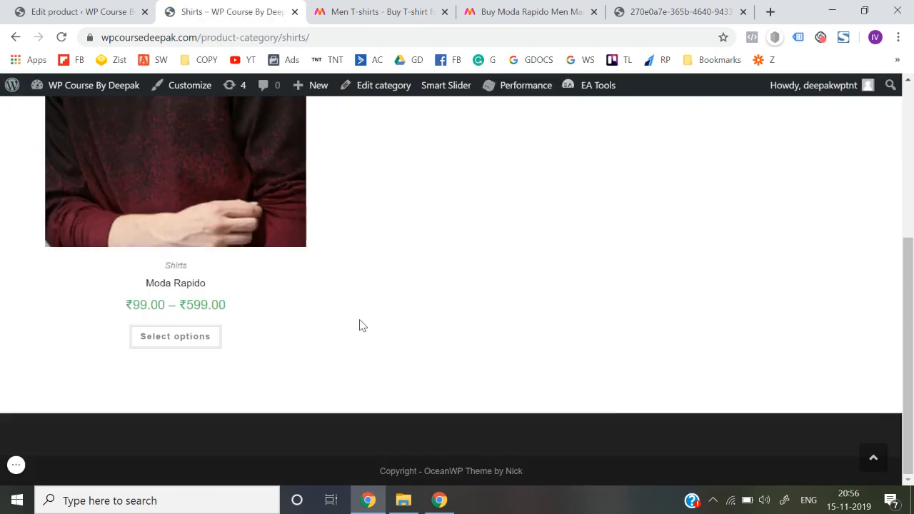
scroll(361, 325, up, 5)
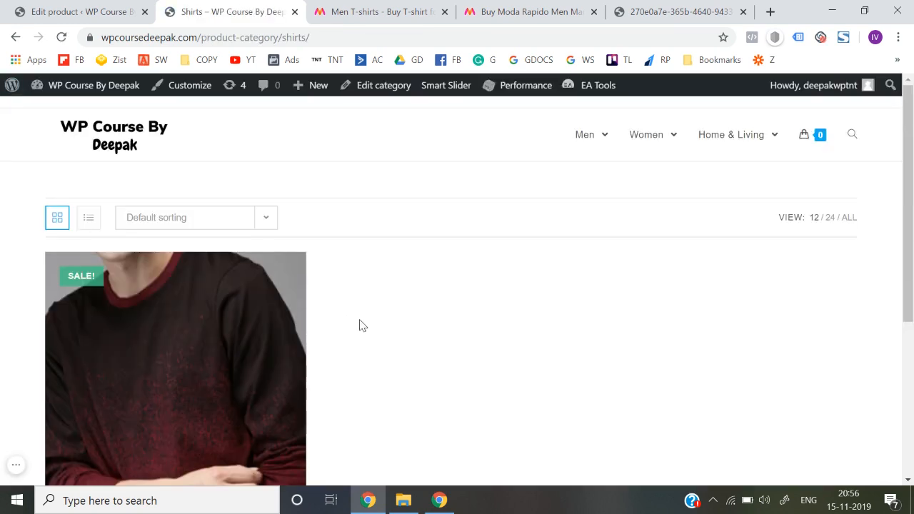
Step: Go to the site's home page and open the Moda Rapido product through the Shirts category under Men
click(118, 124)
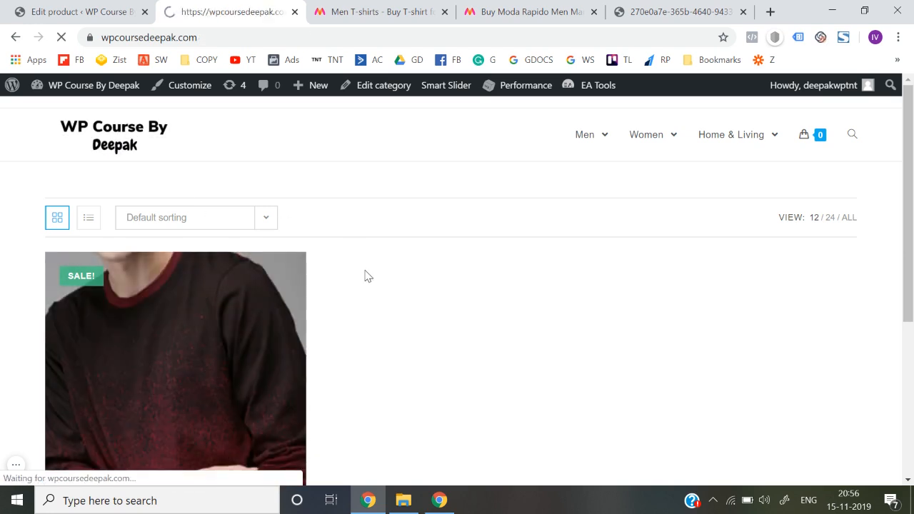
mouse_move(585, 137)
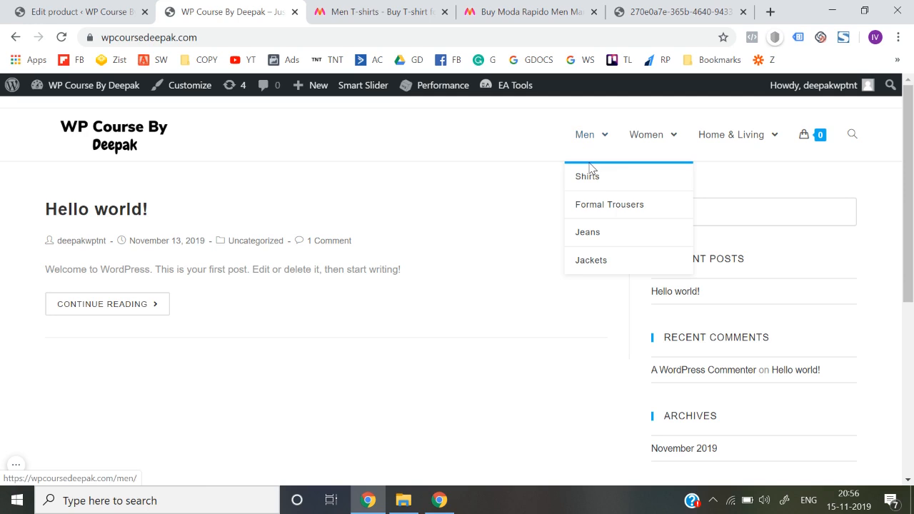
click(589, 175)
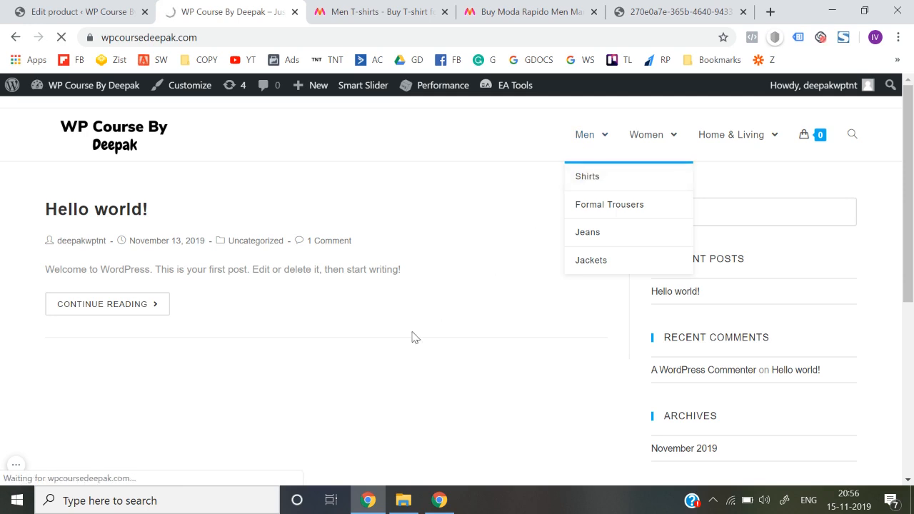
scroll(412, 336, down, 4)
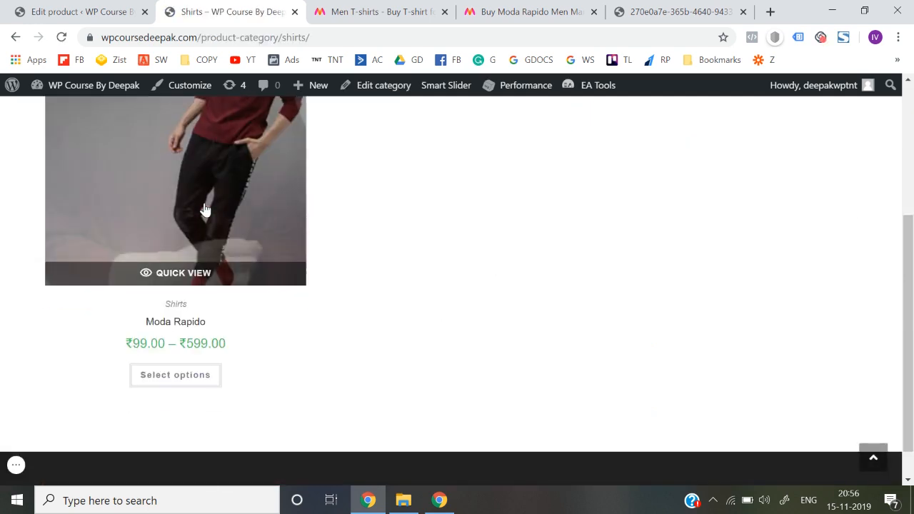
click(204, 210)
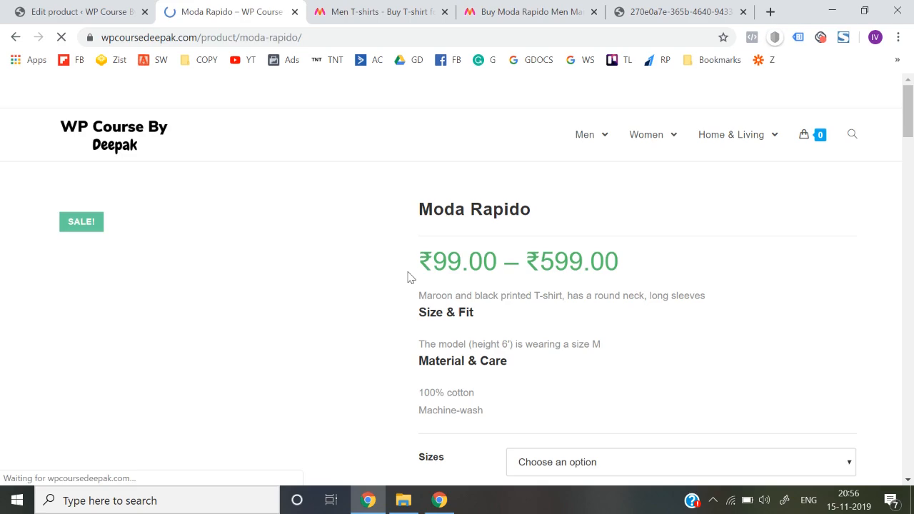
Step: Look over the Moda Rapido product page and choose size S to check the variation's details and image
scroll(409, 277, down, 1)
scroll(558, 263, down, 5)
scroll(355, 195, up, 6)
scroll(605, 219, down, 4)
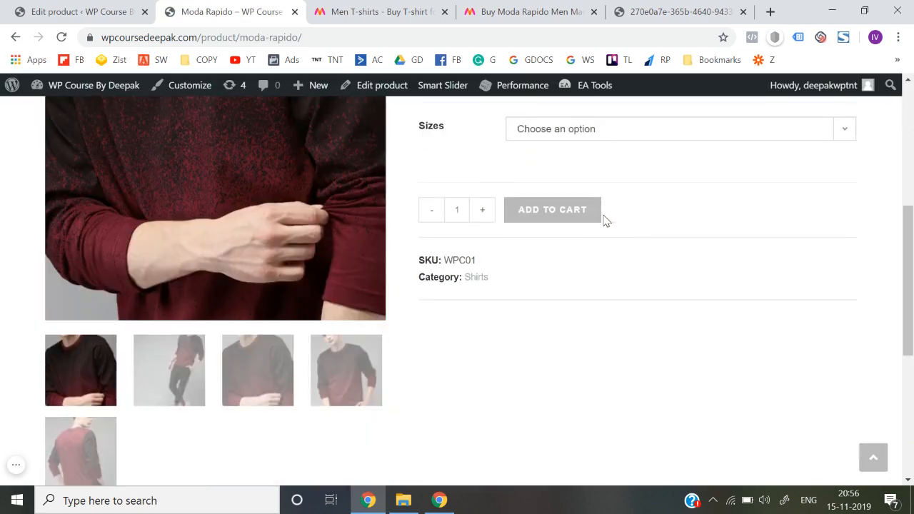
scroll(595, 200, up, 2)
click(575, 266)
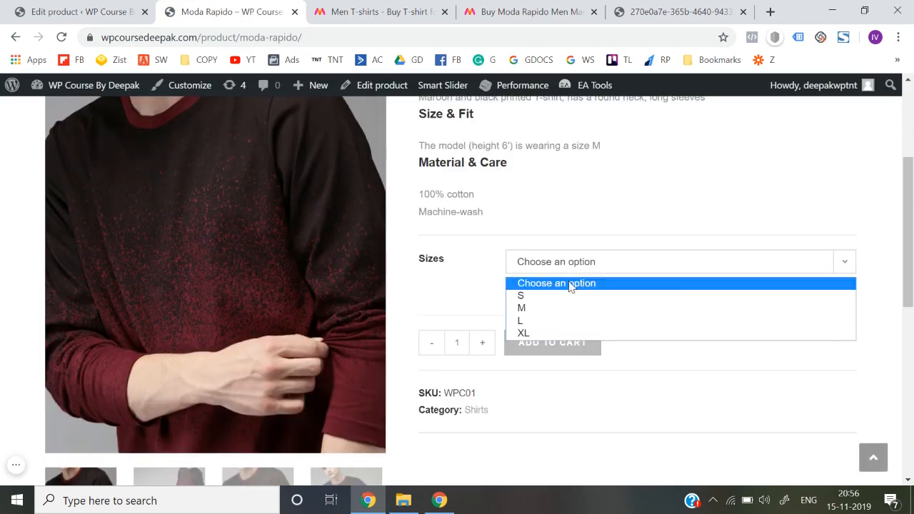
click(563, 298)
scroll(498, 389, down, 2)
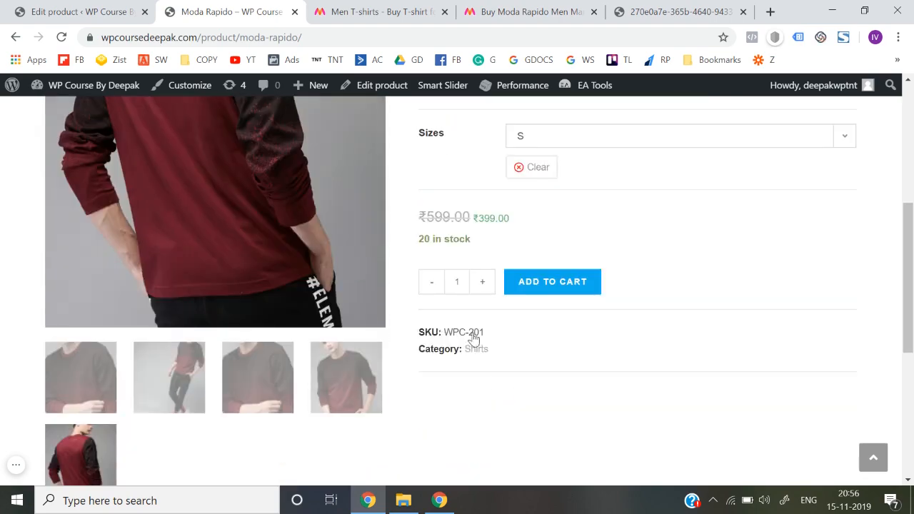
scroll(471, 319, down, 5)
scroll(471, 320, up, 8)
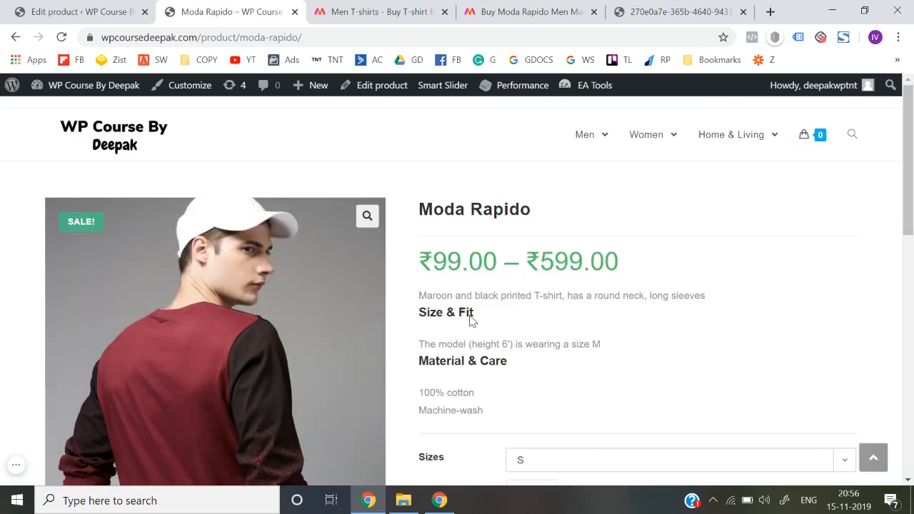
Step: Return to the site's home page, switch to the WordPress admin and start a new product
click(118, 136)
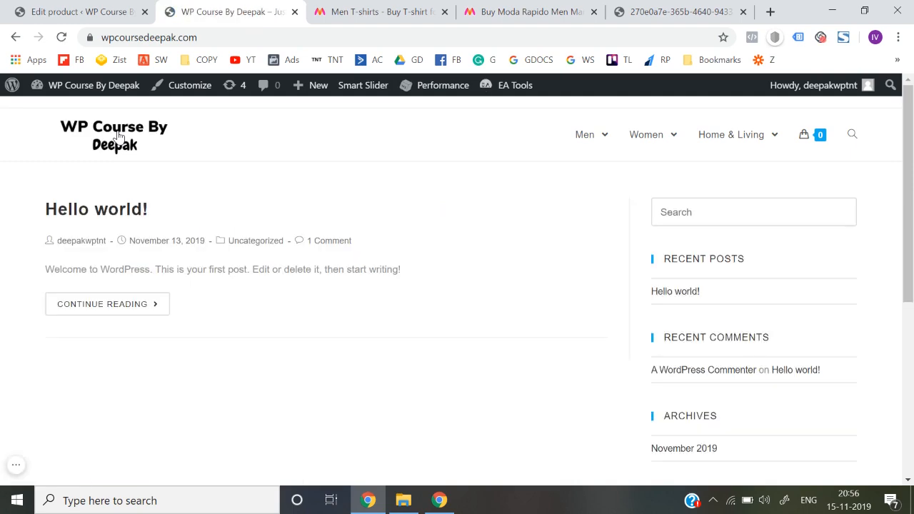
click(81, 10)
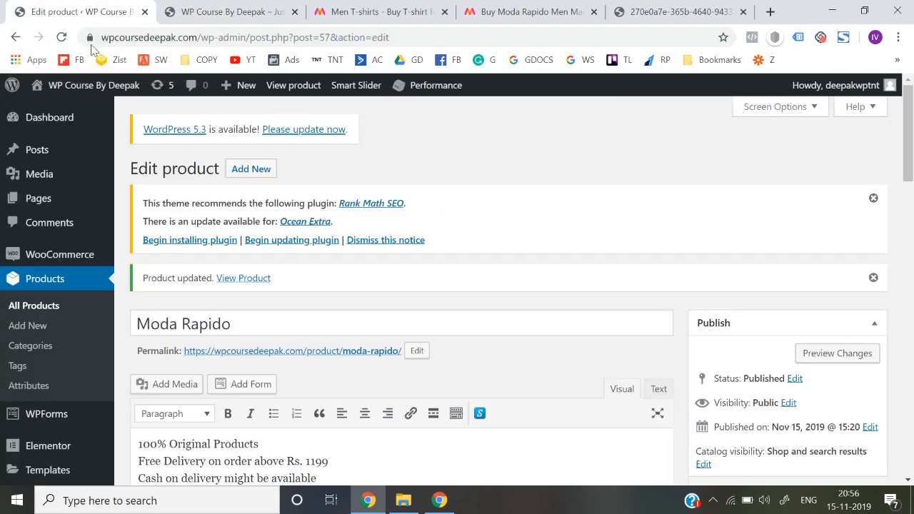
click(36, 334)
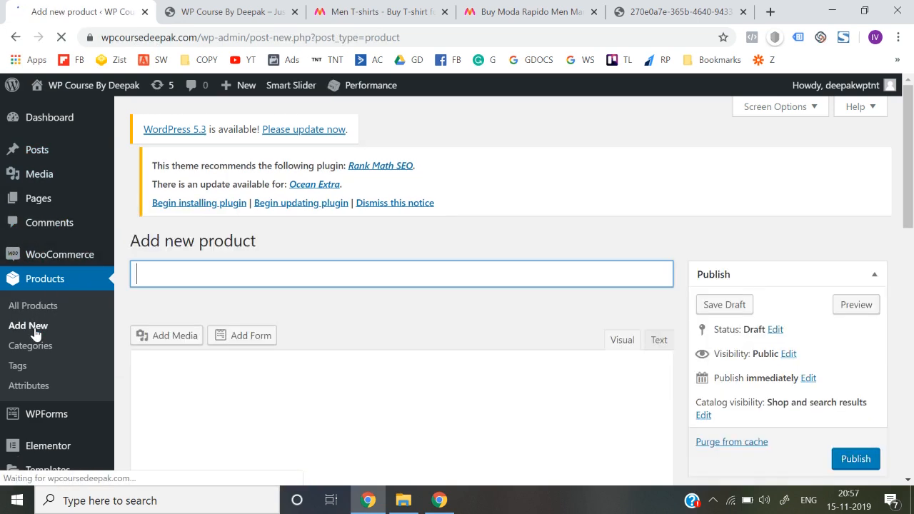
Step: Browse the men's T-shirts on Myntra and open the Campus Sutra colourblocked round neck T-shirt
click(379, 12)
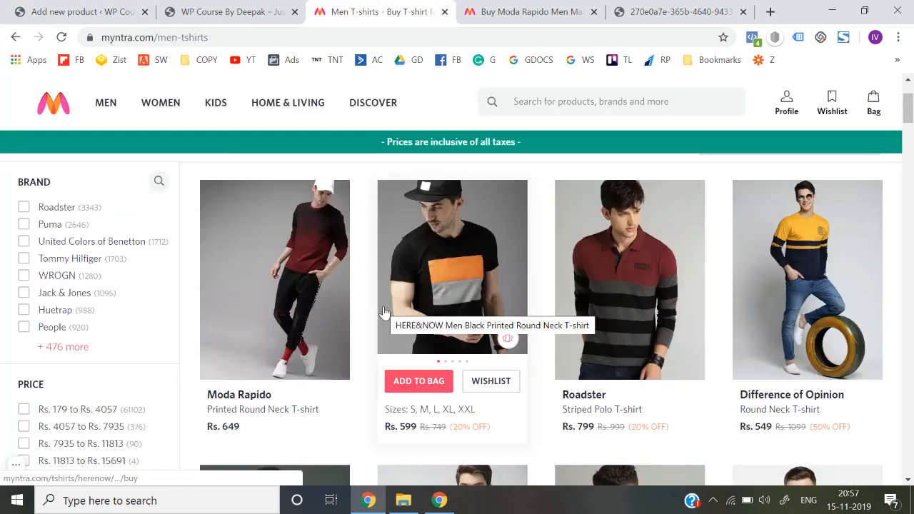
scroll(543, 342, down, 5)
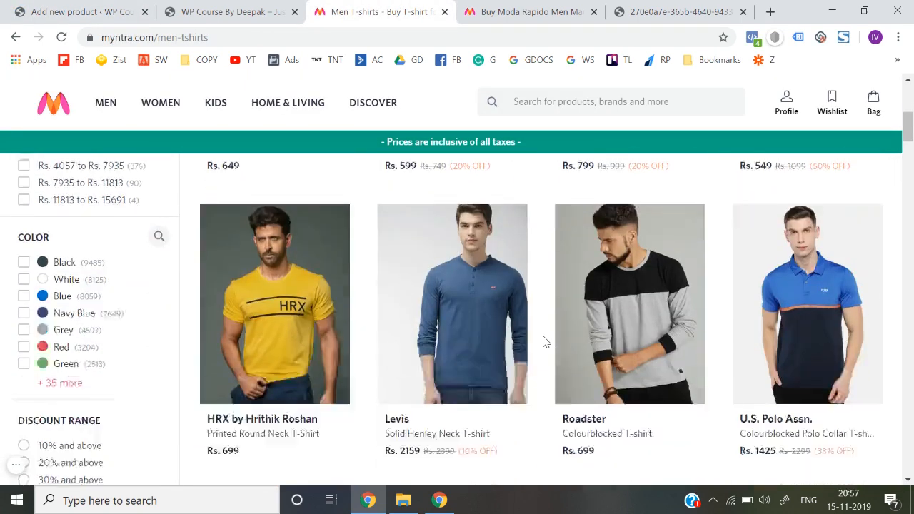
scroll(543, 341, up, 1)
scroll(543, 342, down, 3)
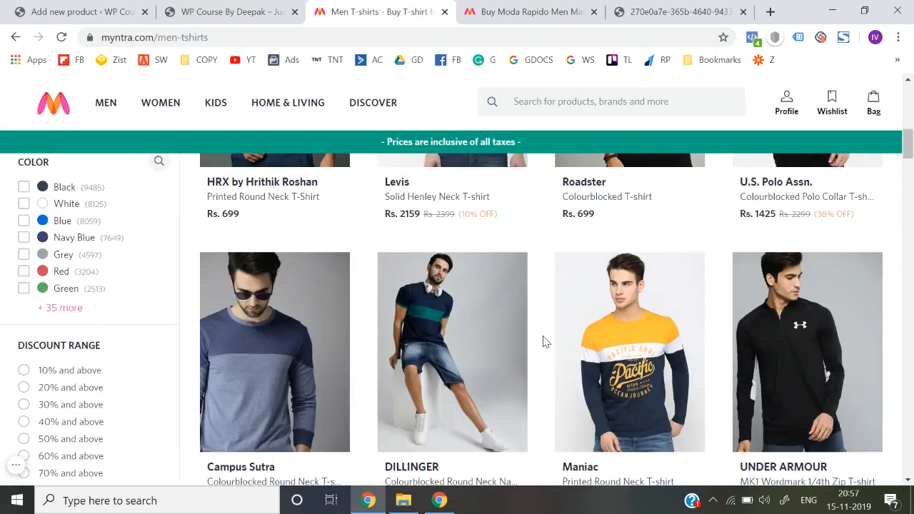
click(321, 343)
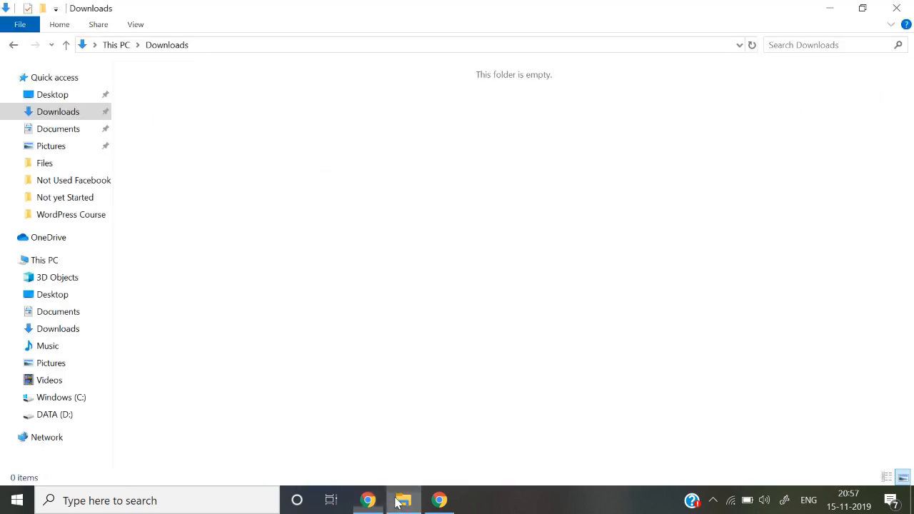
Step: Permanently delete all pictures in the Desktop's Images folder and switch back to the Campus Sutra product page
click(52, 96)
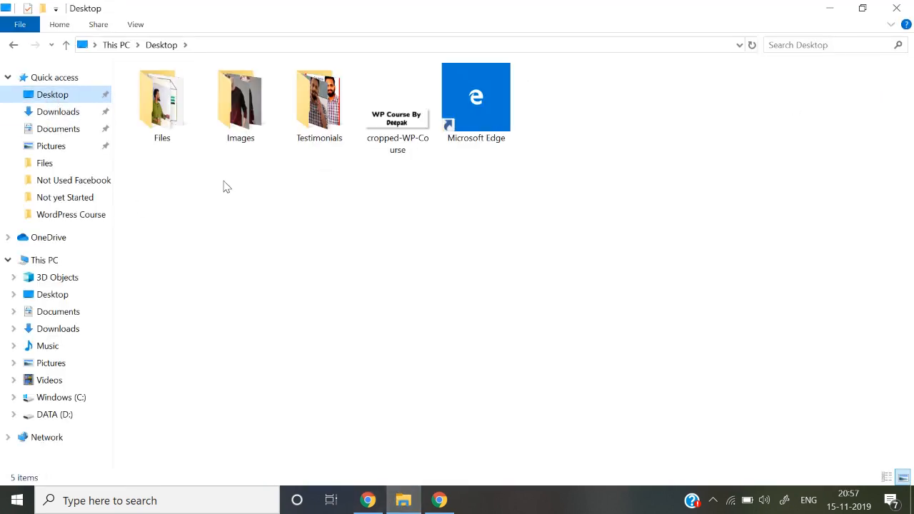
double_click(242, 107)
key(ctrl+a)
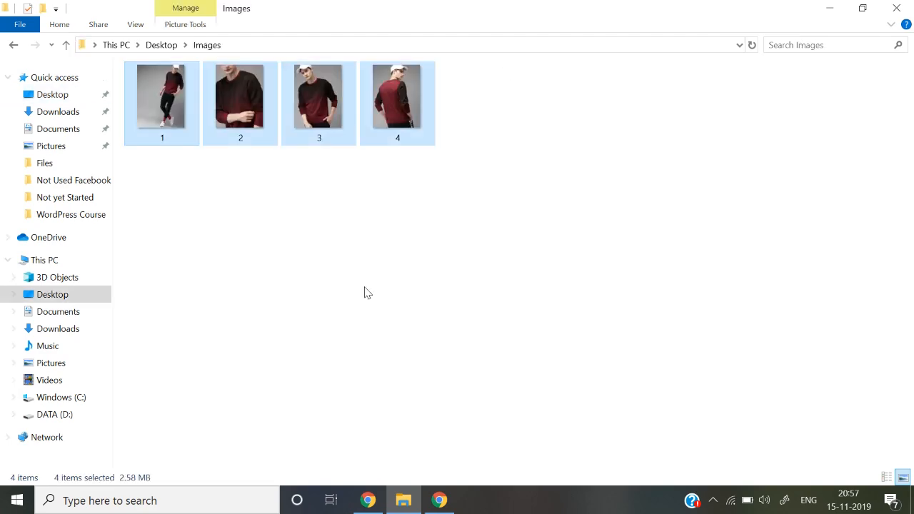
key(shift+Delete)
key(Return)
key(alt+Tab)
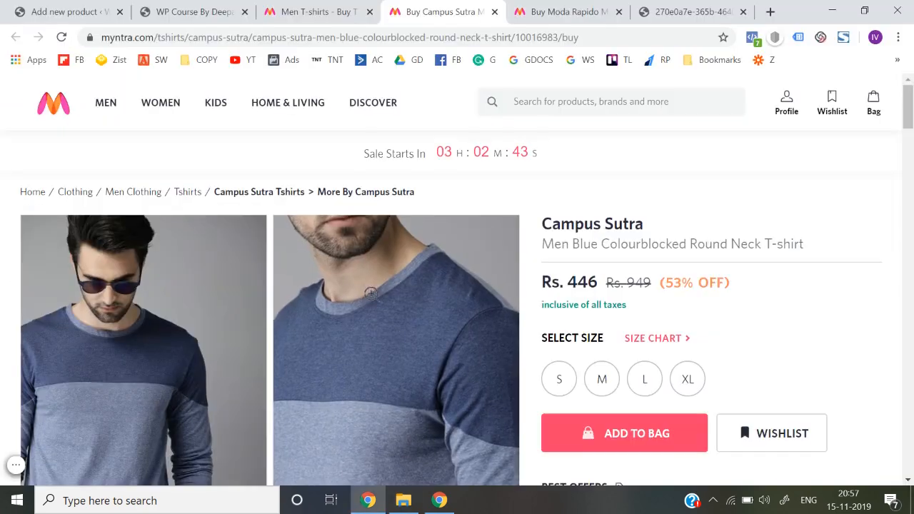
Step: Enlarge the first Campus Sutra T-shirt picture and save it as 1 in the Desktop's Images folder
scroll(315, 326, down, 2)
click(227, 235)
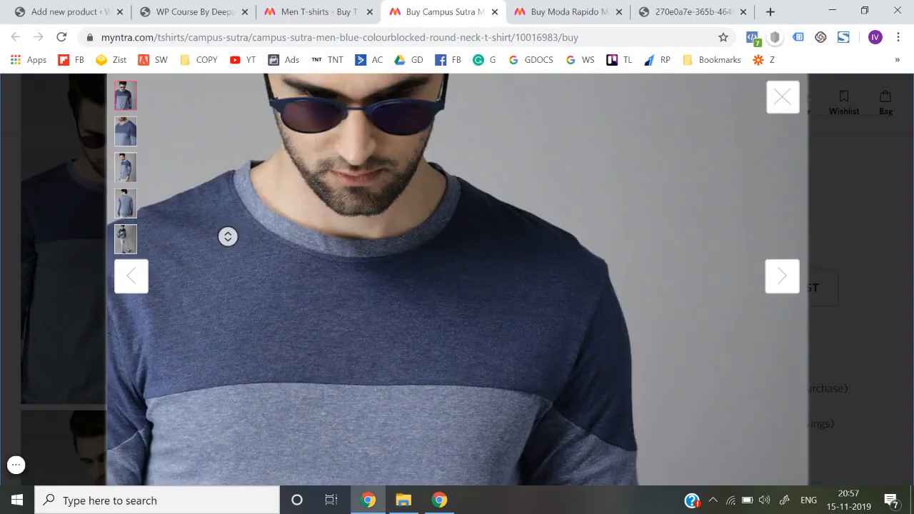
right_click(264, 126)
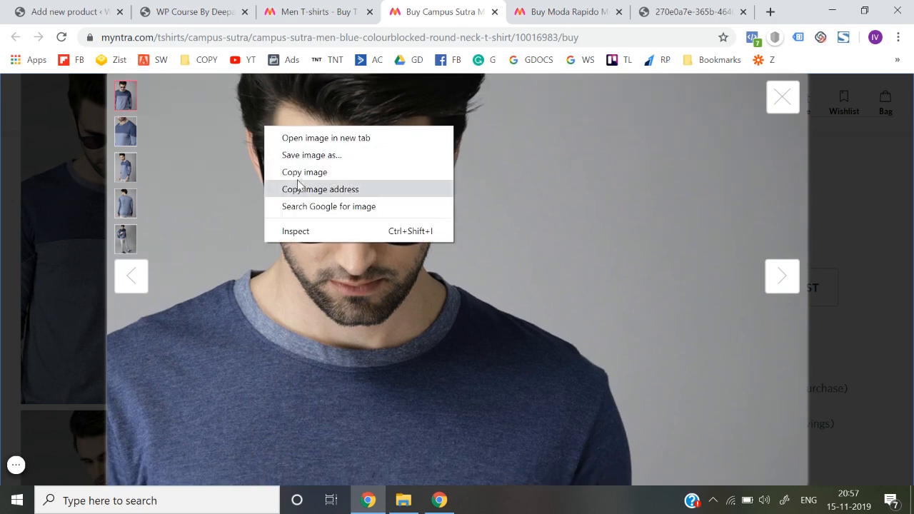
click(300, 156)
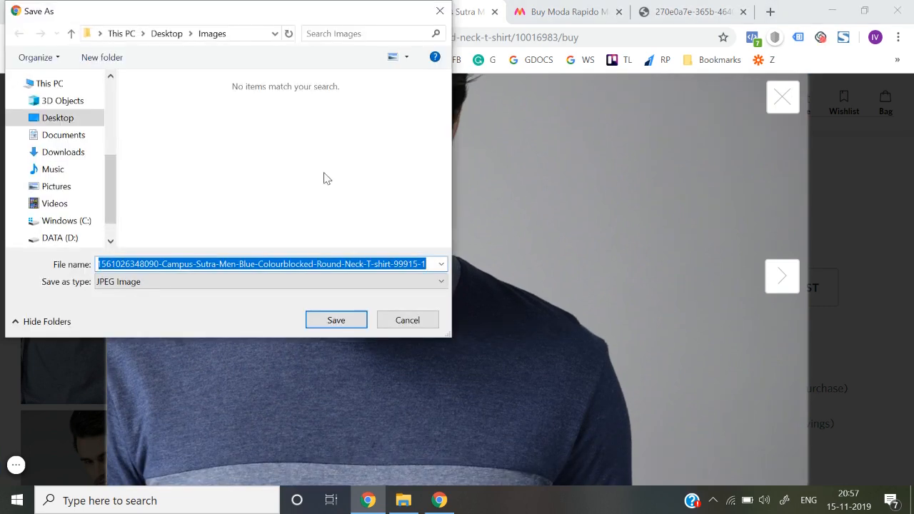
scroll(64, 134, up, 3)
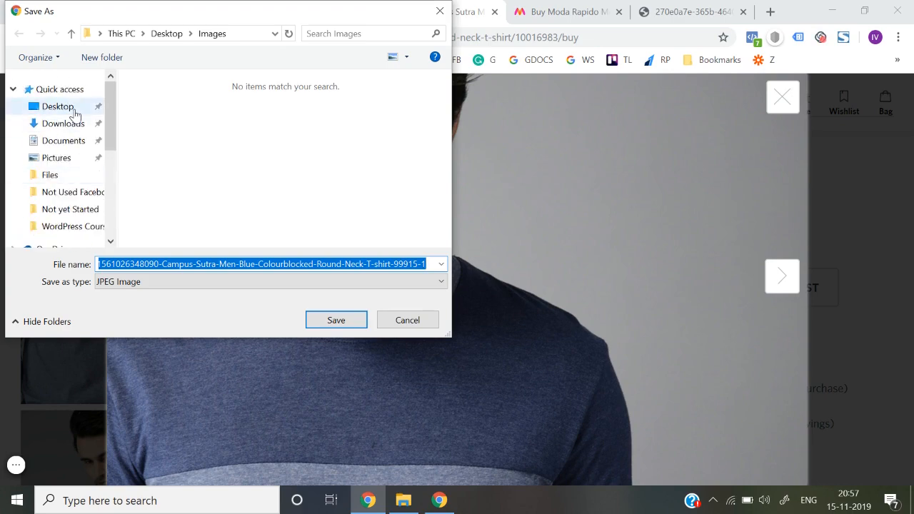
click(74, 112)
double_click(230, 129)
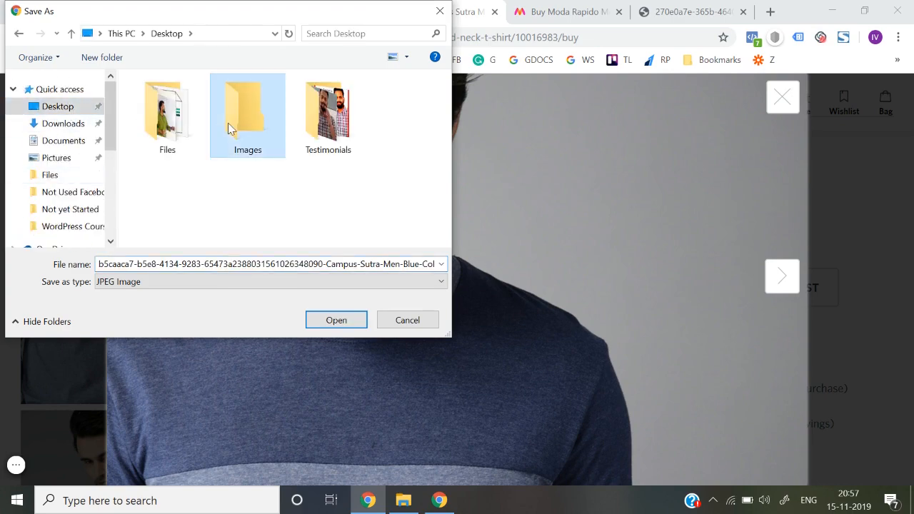
click(279, 270)
text(1)
key(Return)
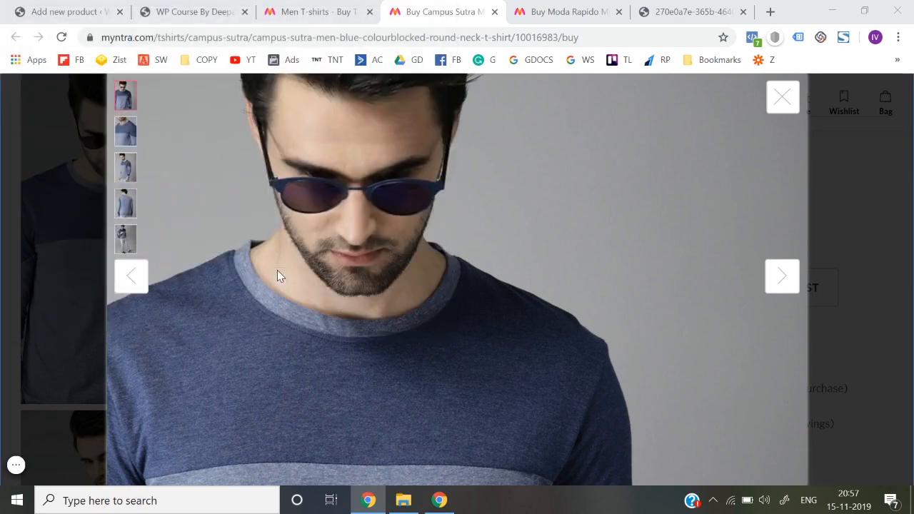
Step: Save the second enlarged T-shirt picture, the neckline close-up, as 2 in the Images folder
scroll(312, 238, down, 5)
right_click(303, 229)
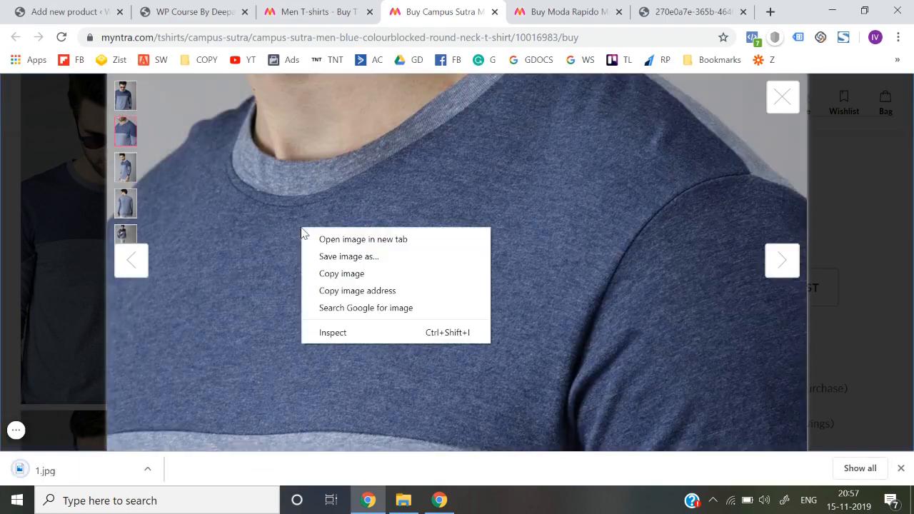
click(325, 257)
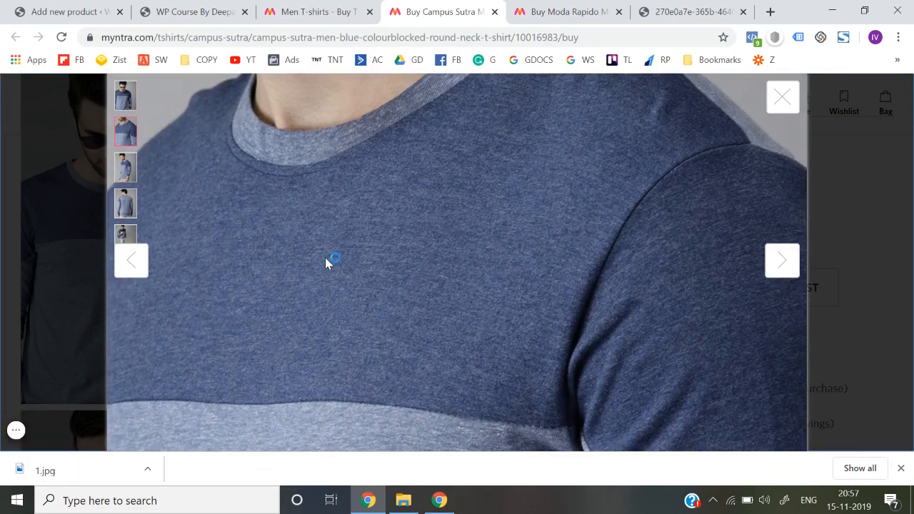
text(2)
key(Return)
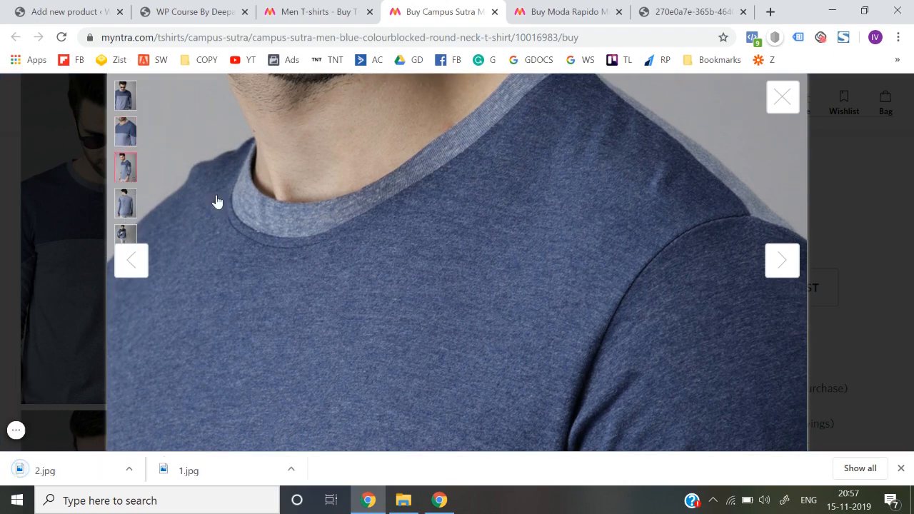
Step: Save the third T-shirt picture as 33 in the Images folder and close the enlarged picture view
click(130, 168)
right_click(266, 216)
click(285, 246)
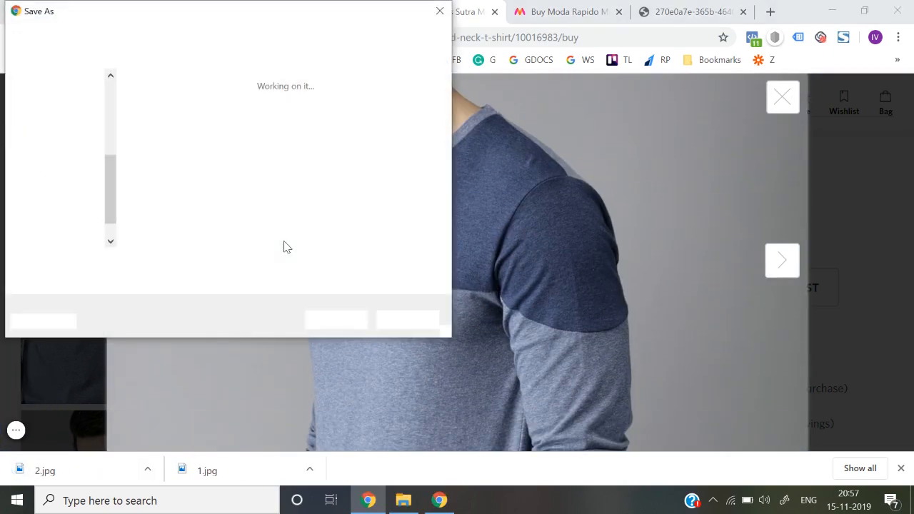
text(33)
key(Return)
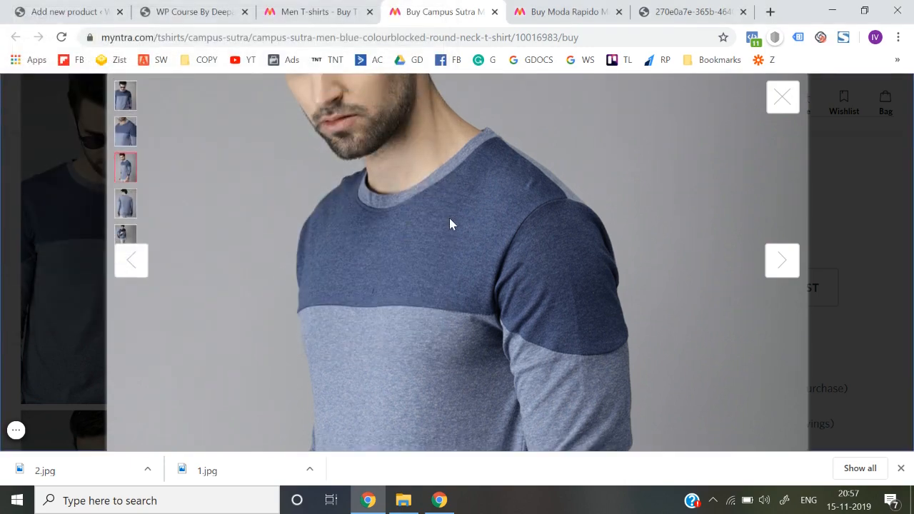
click(901, 469)
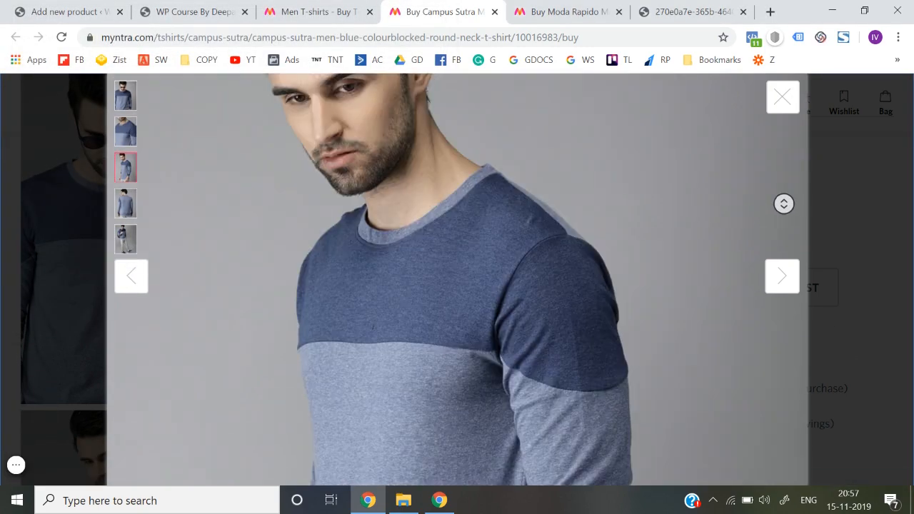
click(779, 106)
mouse_move(778, 107)
Step: Copy the brand name Campus Sutra from the Myntra page into the new WordPress product's name
click(51, 8)
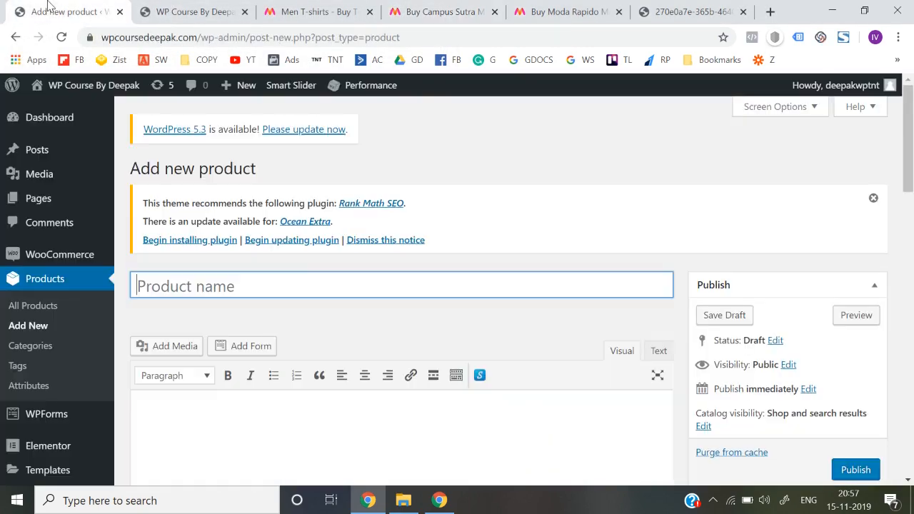
click(407, 8)
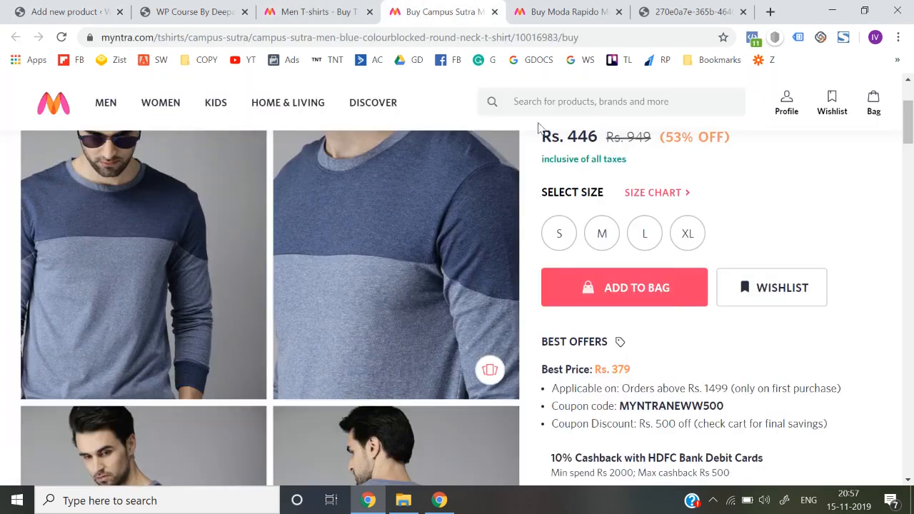
scroll(652, 289, up, 2)
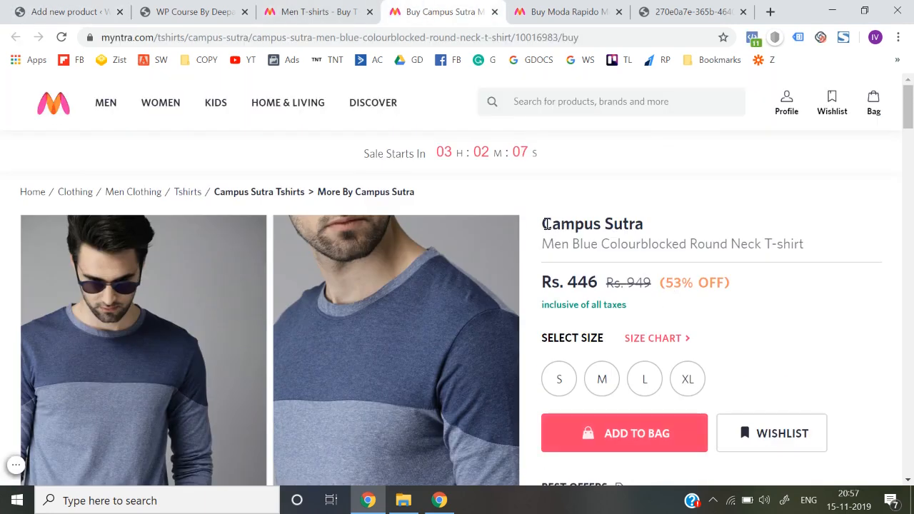
drag(545, 224, 671, 230)
key(ctrl+c)
click(109, 3)
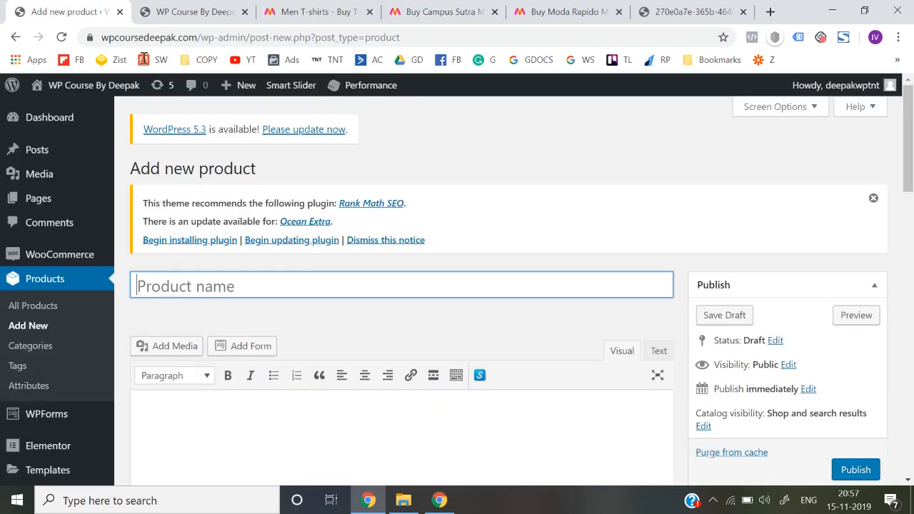
key(ctrl+v)
Step: Copy the five lines from "100% Original Products" to "Try & Buy might be available" from Myntra into the product description
scroll(320, 315, down, 2)
scroll(320, 315, down, 1)
click(239, 304)
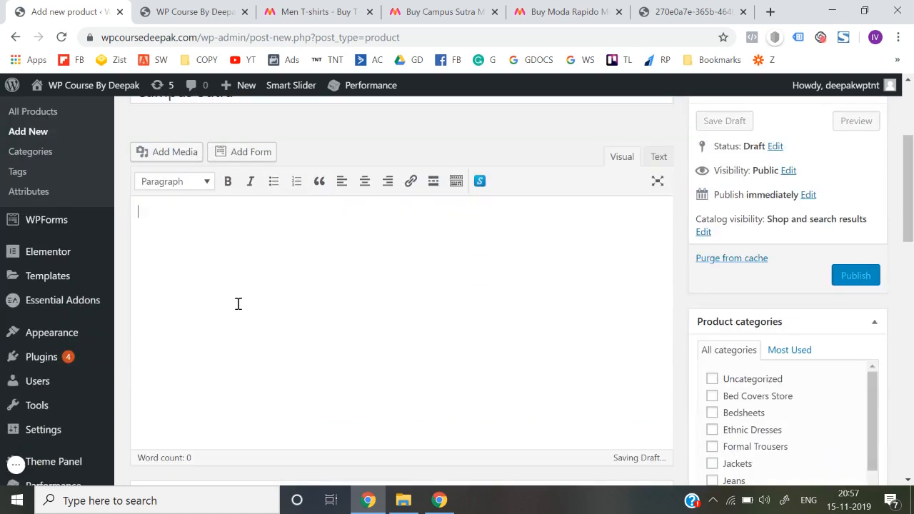
click(442, 11)
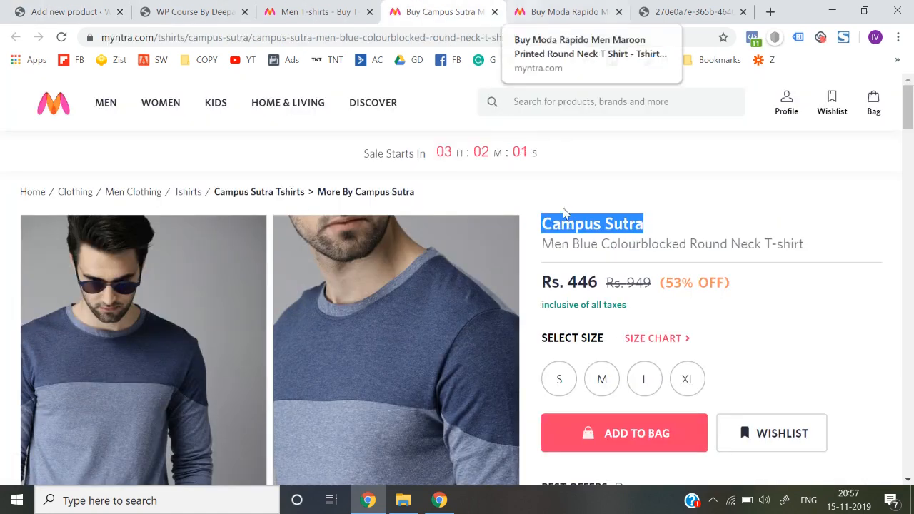
scroll(620, 345, down, 2)
scroll(620, 345, down, 6)
scroll(618, 344, up, 5)
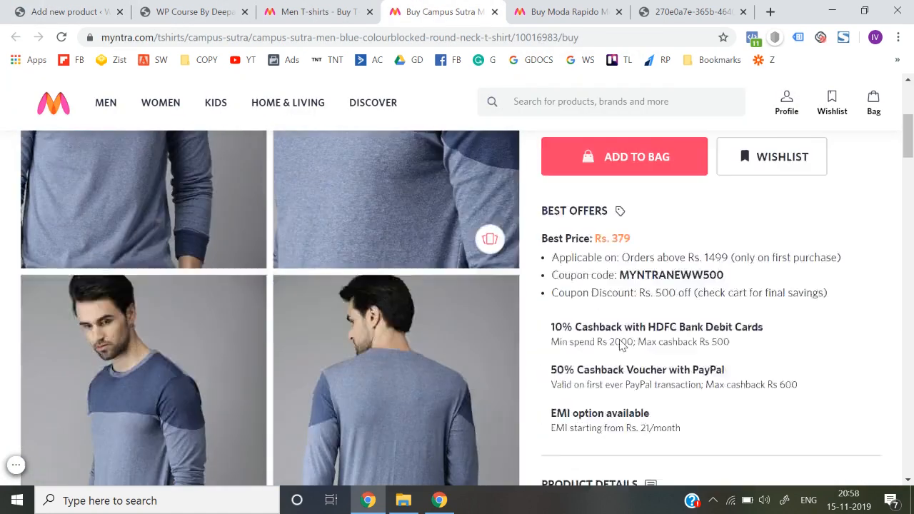
scroll(620, 345, up, 2)
scroll(620, 345, down, 6)
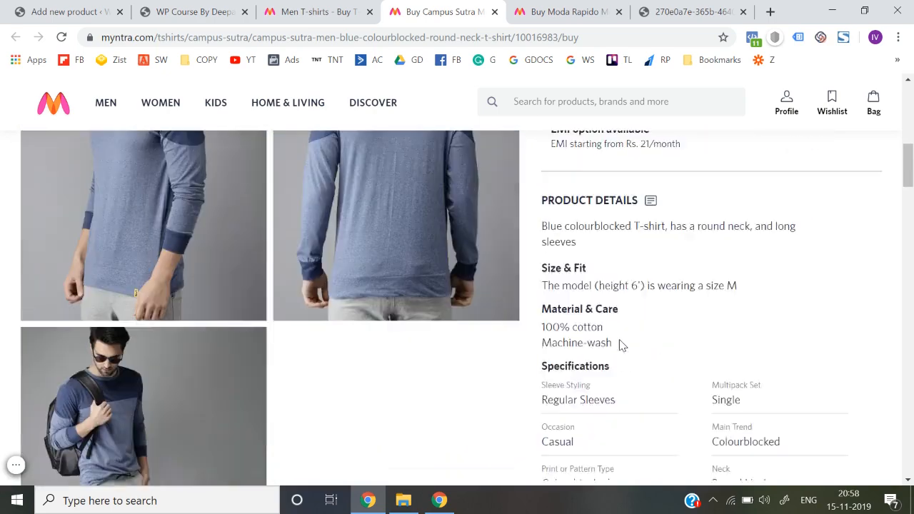
scroll(620, 345, down, 7)
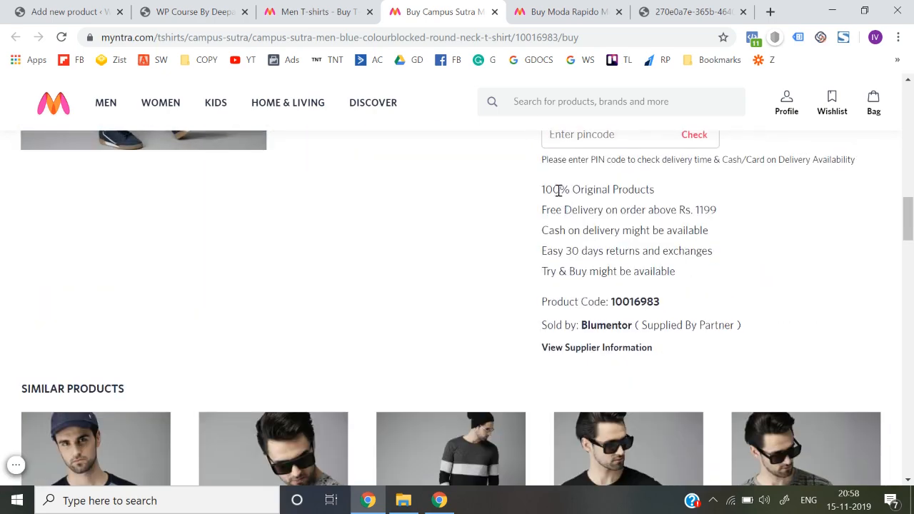
drag(545, 189, 683, 277)
key(ctrl+c)
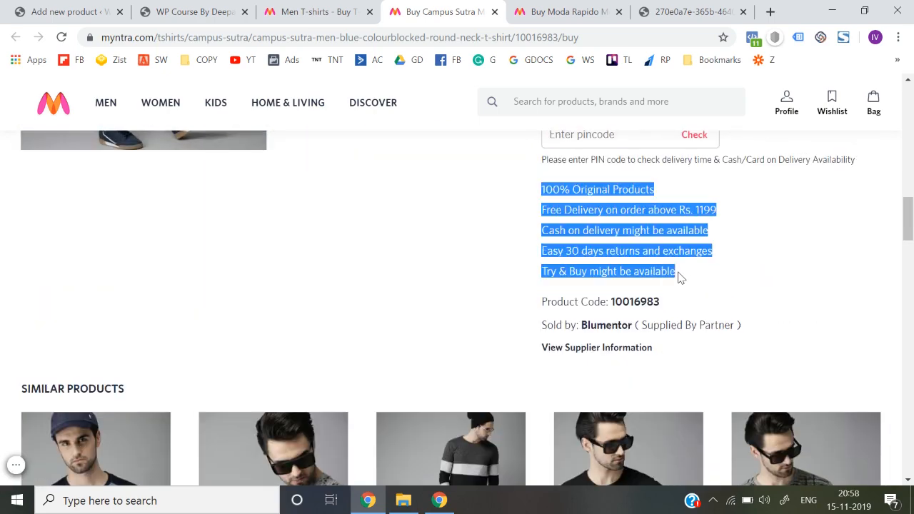
click(63, 7)
click(204, 224)
key(ctrl+v)
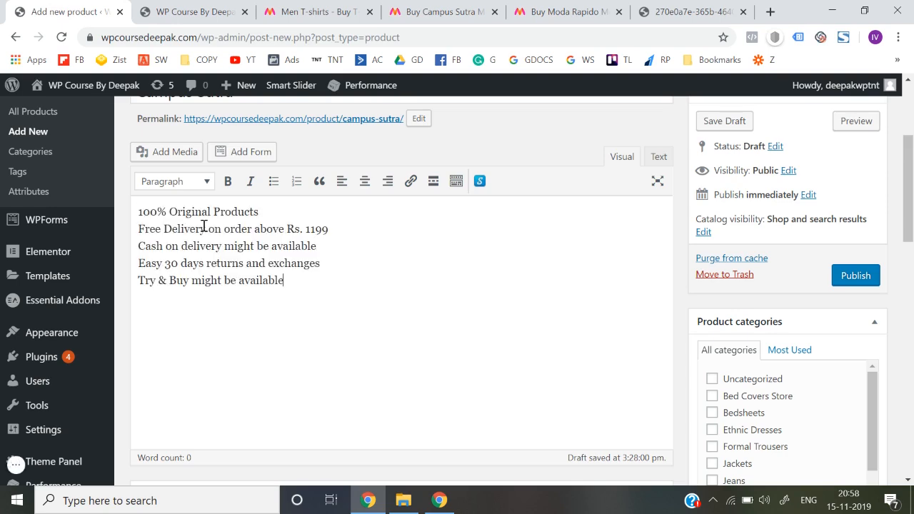
Step: Assign the product to the Shirts category and change its type to Variable product
scroll(543, 336, down, 2)
scroll(818, 366, down, 1)
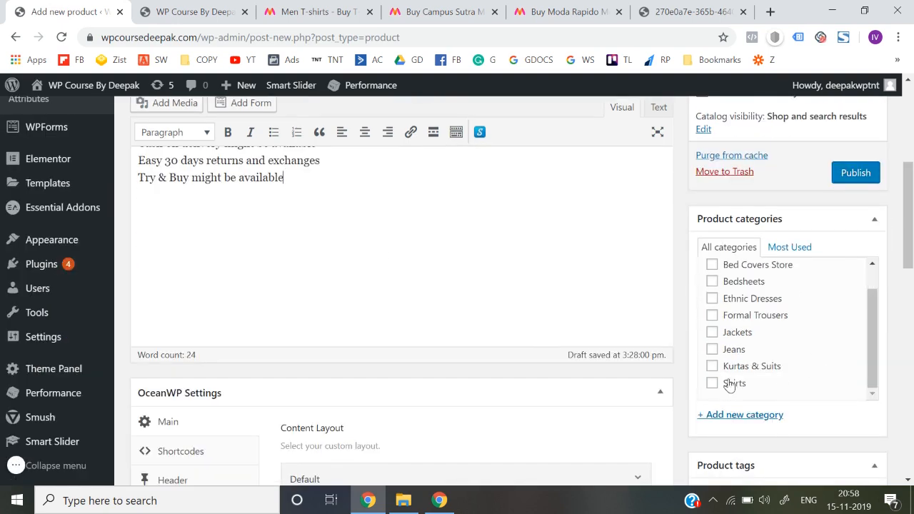
scroll(722, 386, down, 7)
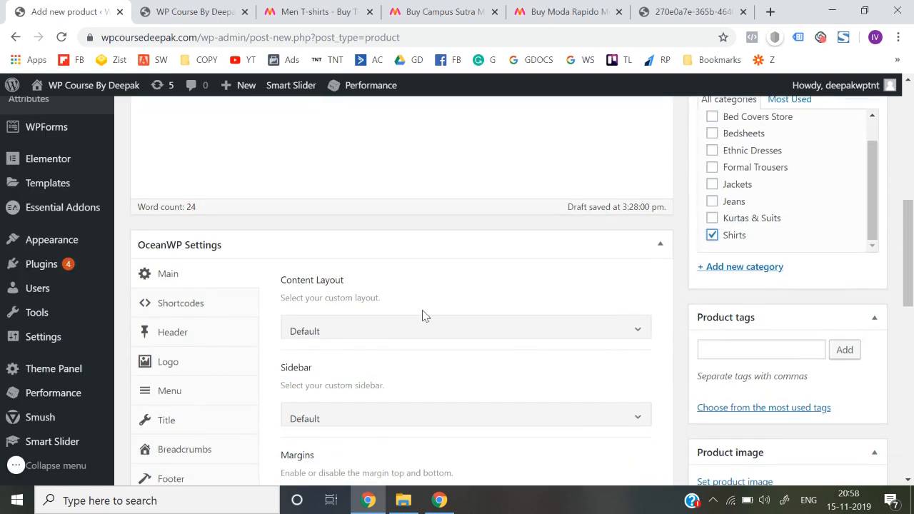
click(317, 242)
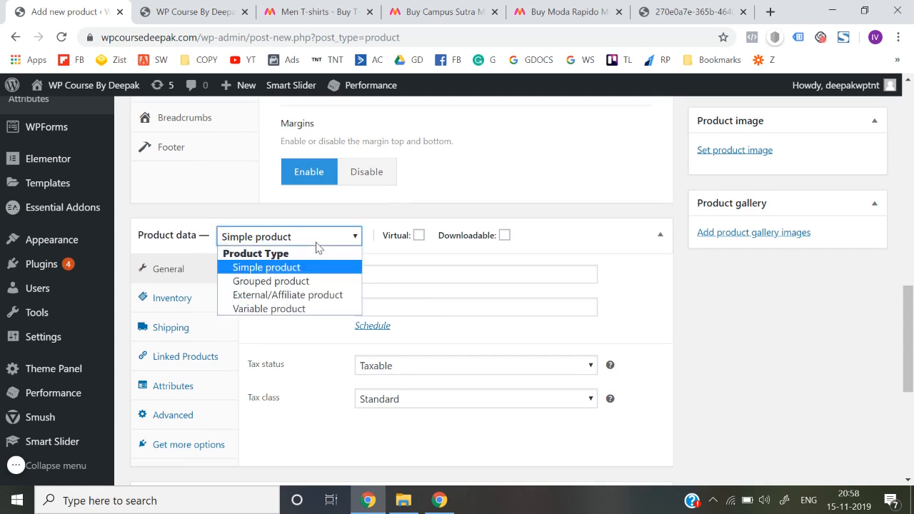
click(289, 310)
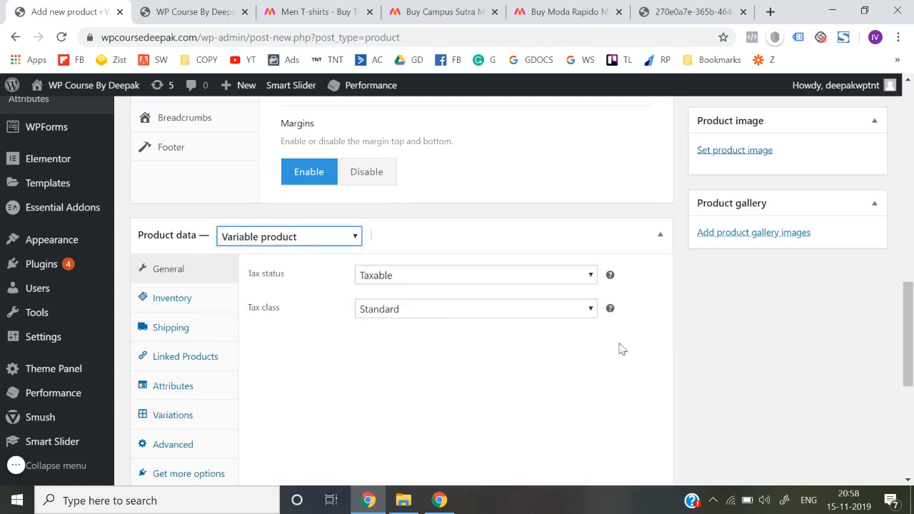
Step: Set the product's SKU to RTY34 and look through its shipping and linked product settings
click(199, 308)
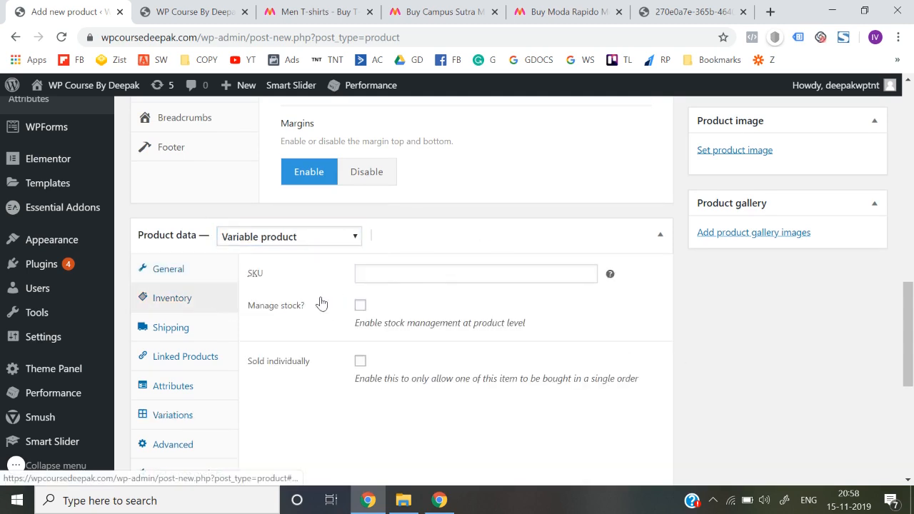
click(394, 277)
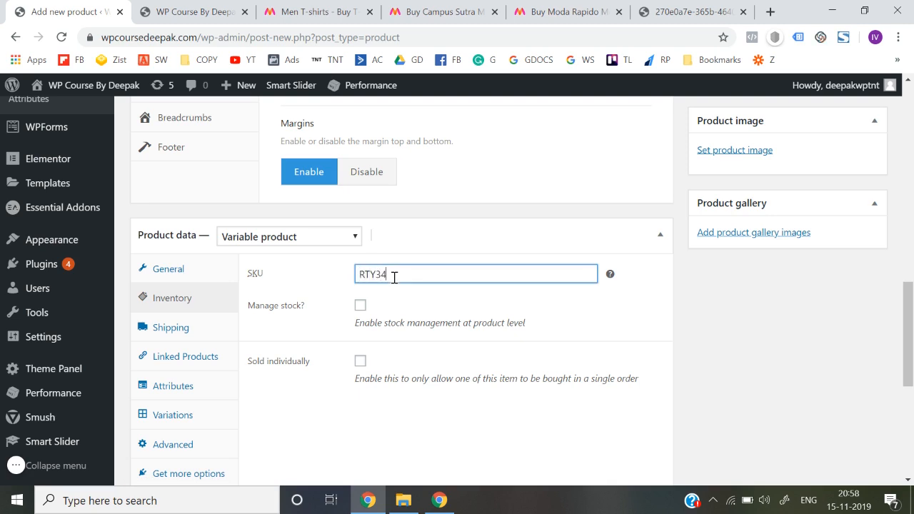
click(195, 334)
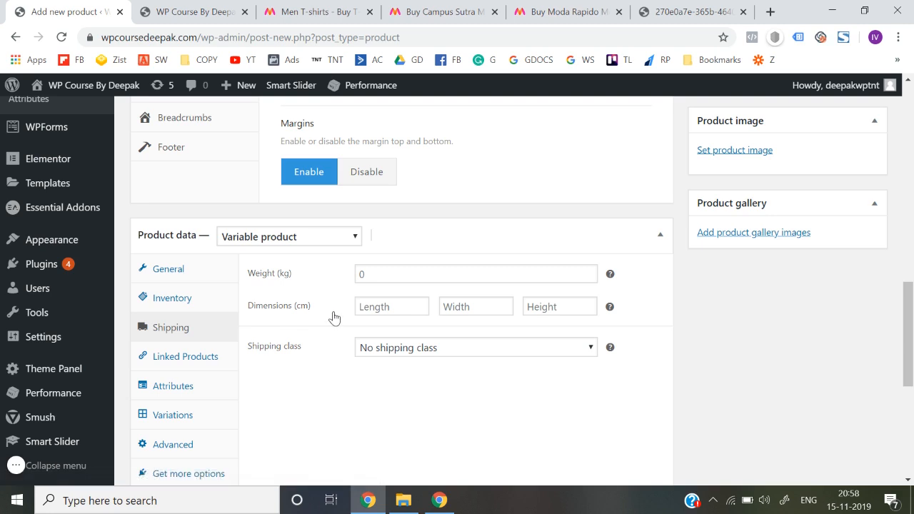
click(180, 362)
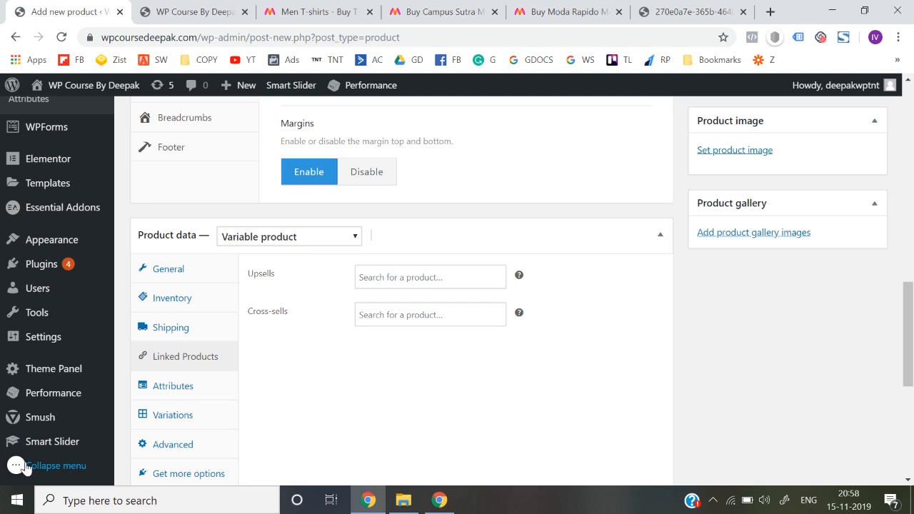
Step: Add a custom product attribute named Sizes and enable it for variations
click(181, 389)
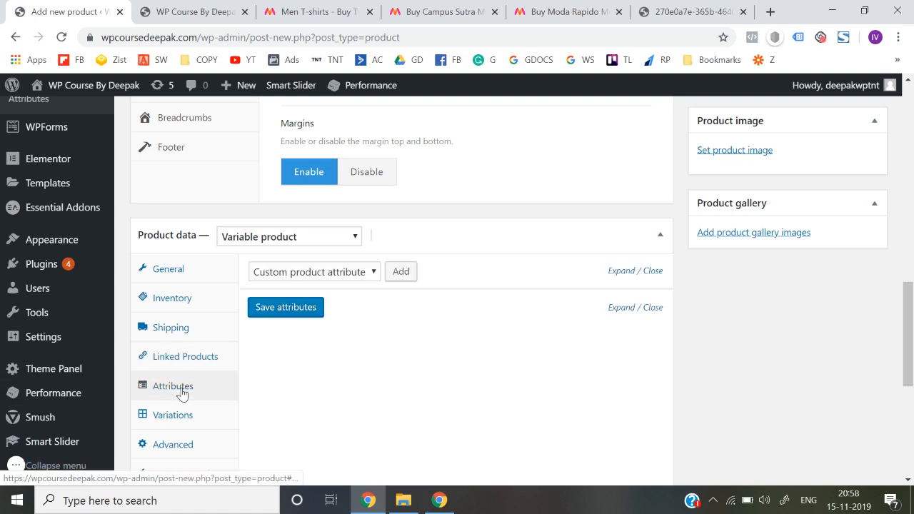
click(376, 272)
click(315, 287)
click(401, 271)
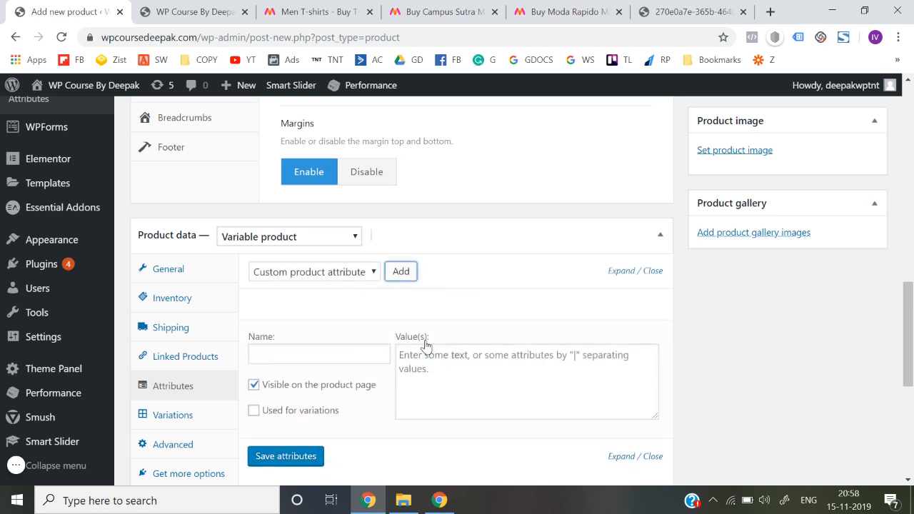
click(280, 417)
click(281, 356)
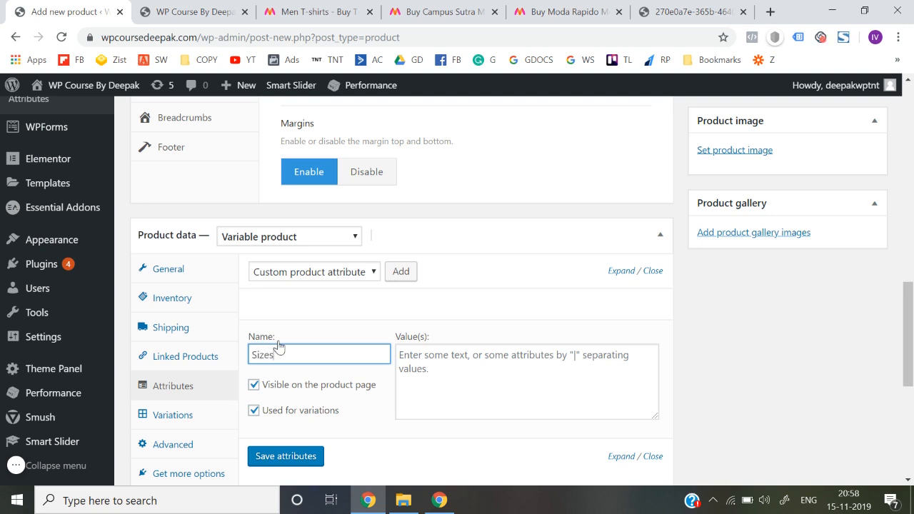
Step: Enter M|S as the values of the Sizes attribute and save the attributes
click(504, 386)
text(M|S)
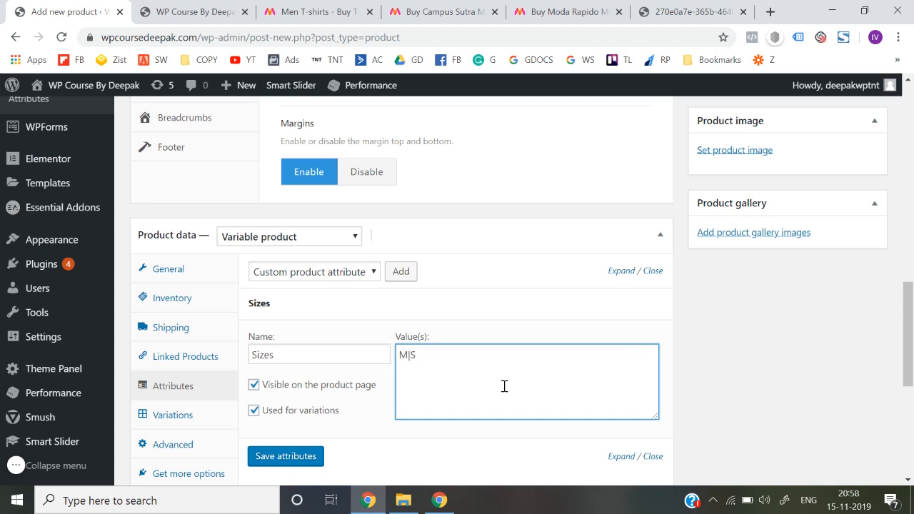
scroll(504, 386, down, 1)
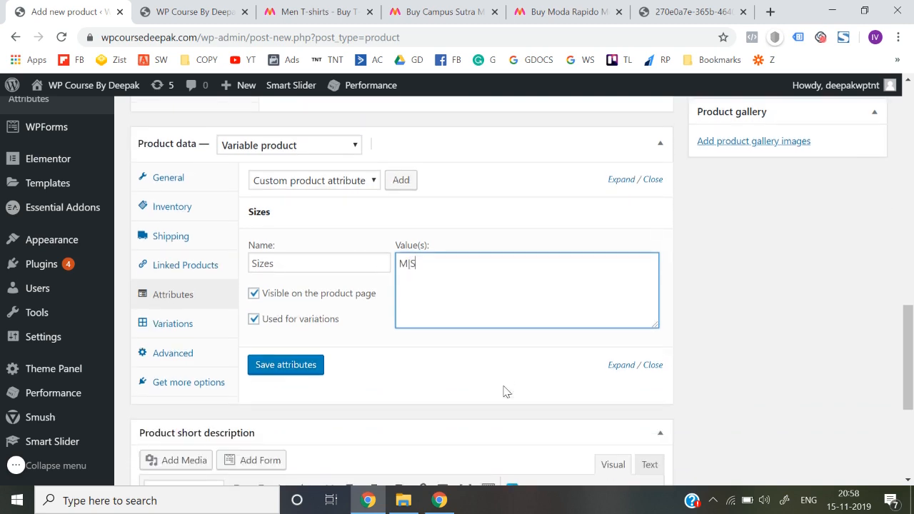
click(268, 365)
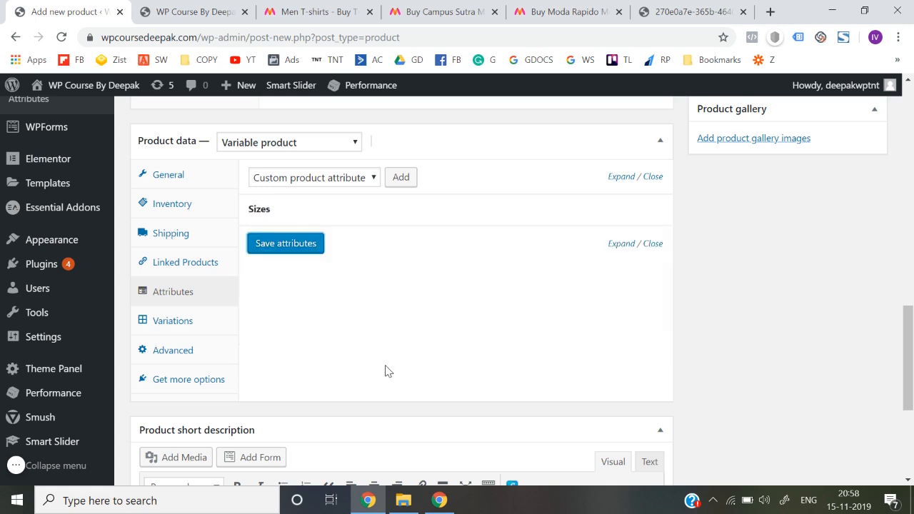
Step: Create the product variations from all attributes and accept the confirmation messages
click(175, 322)
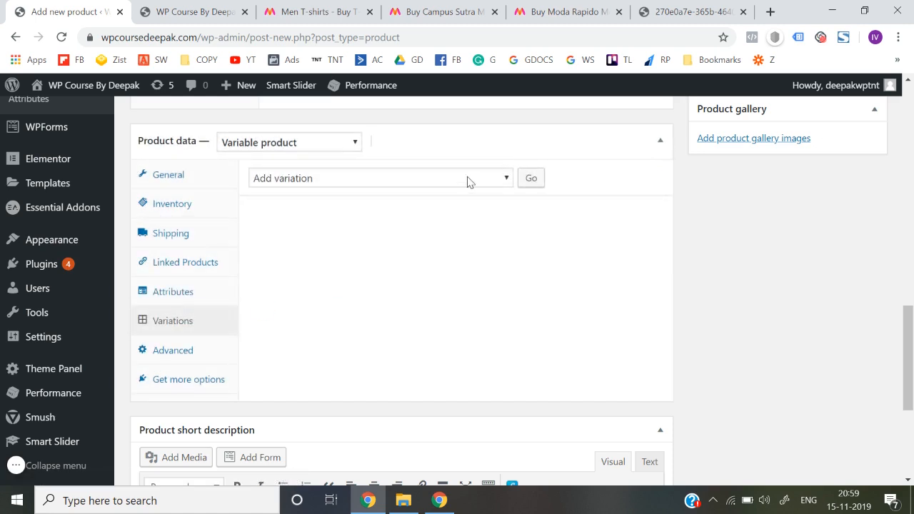
click(477, 179)
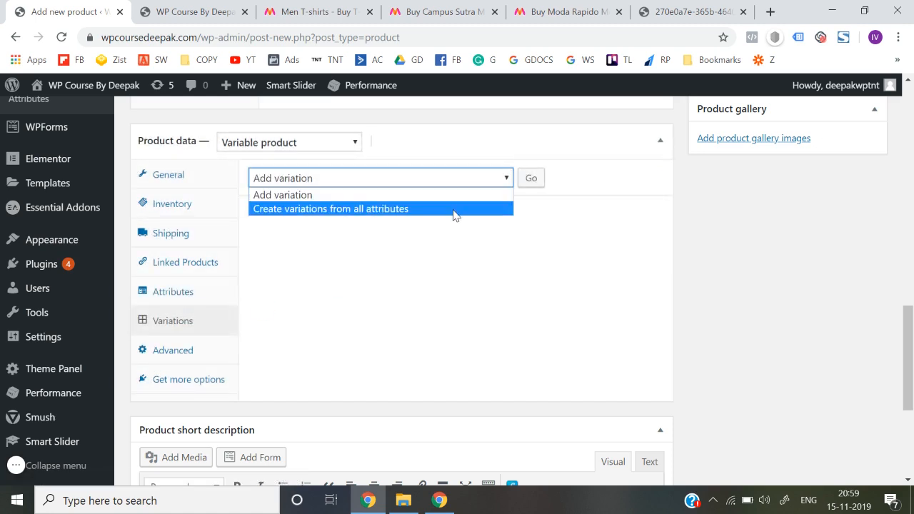
click(373, 211)
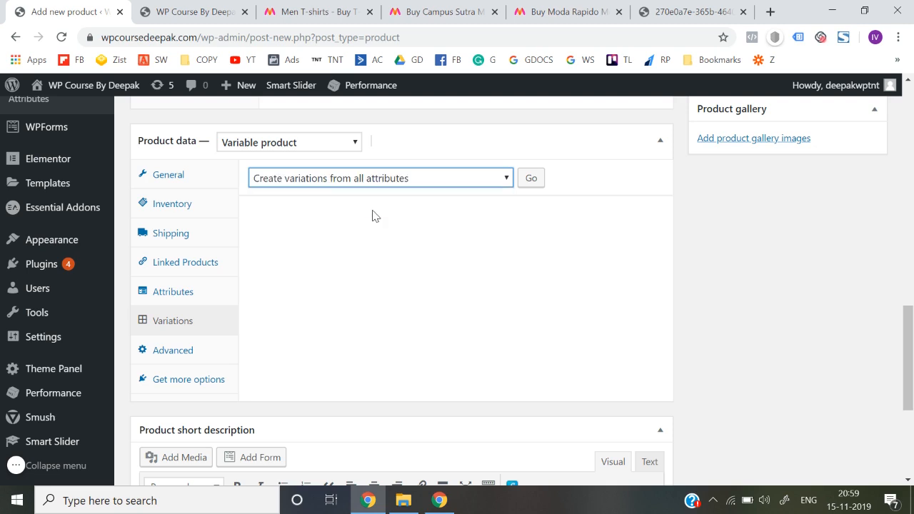
click(530, 184)
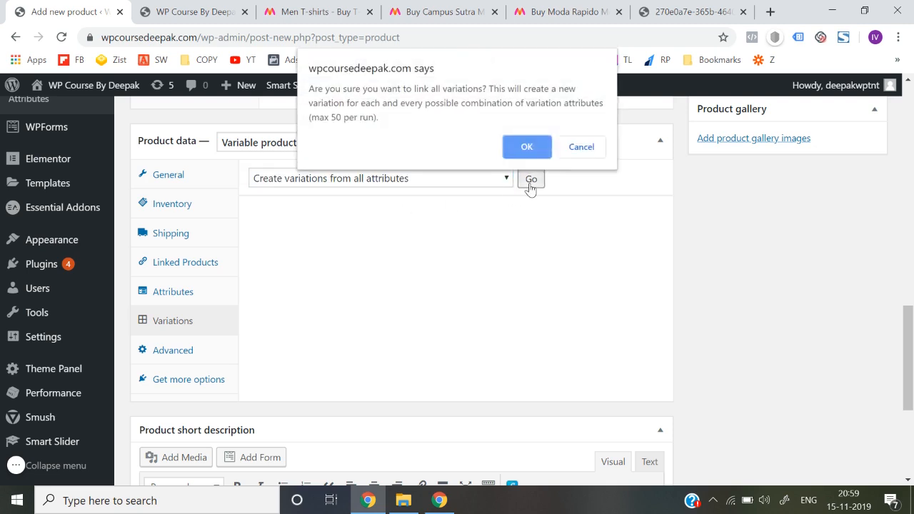
click(529, 148)
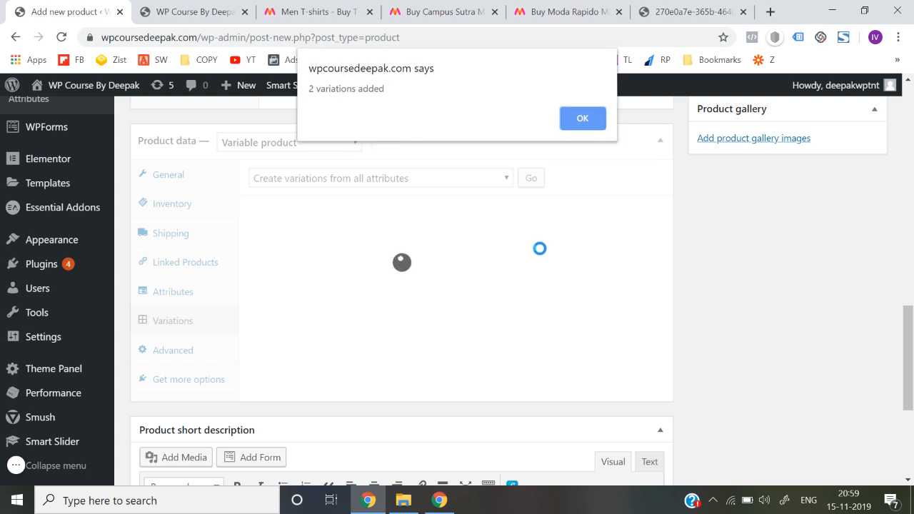
click(583, 120)
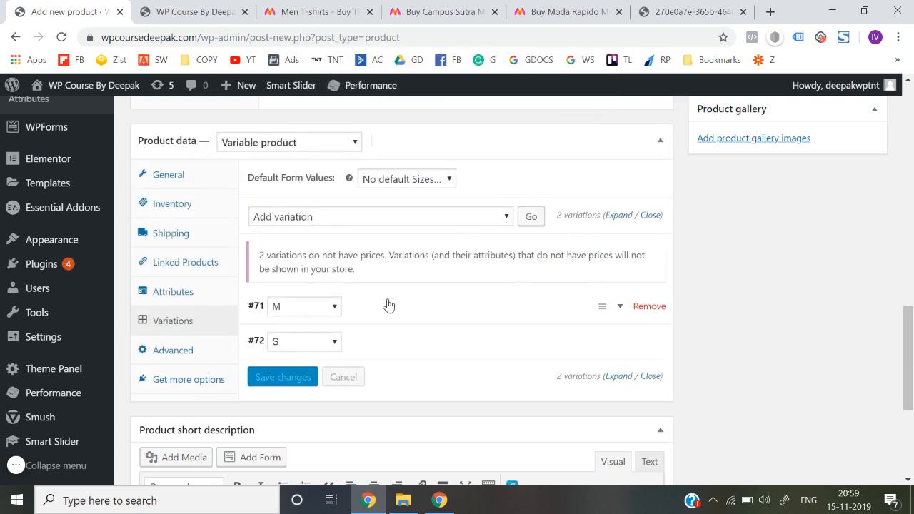
Step: Expand the M variation, upload the blue T-shirt image titled 1 from the computer and set it as the variation image
scroll(388, 304, down, 1)
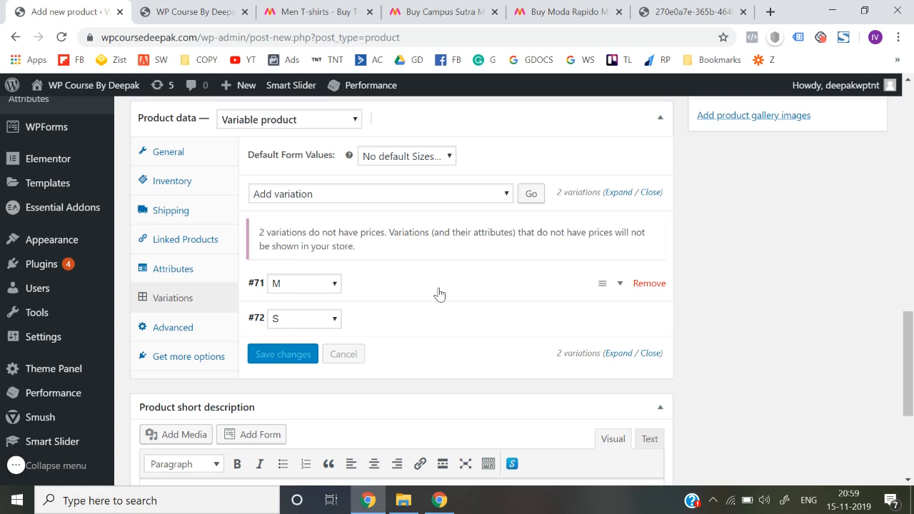
scroll(434, 335, down, 1)
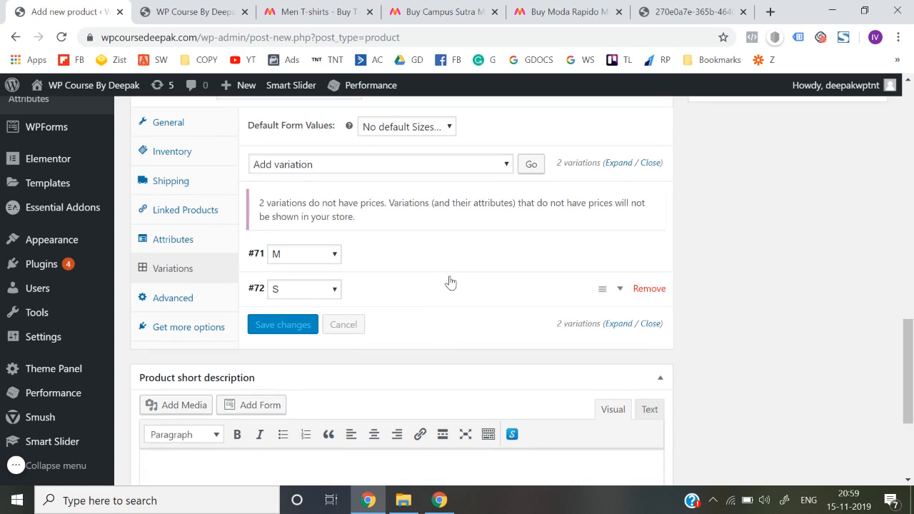
click(457, 273)
scroll(457, 273, down, 2)
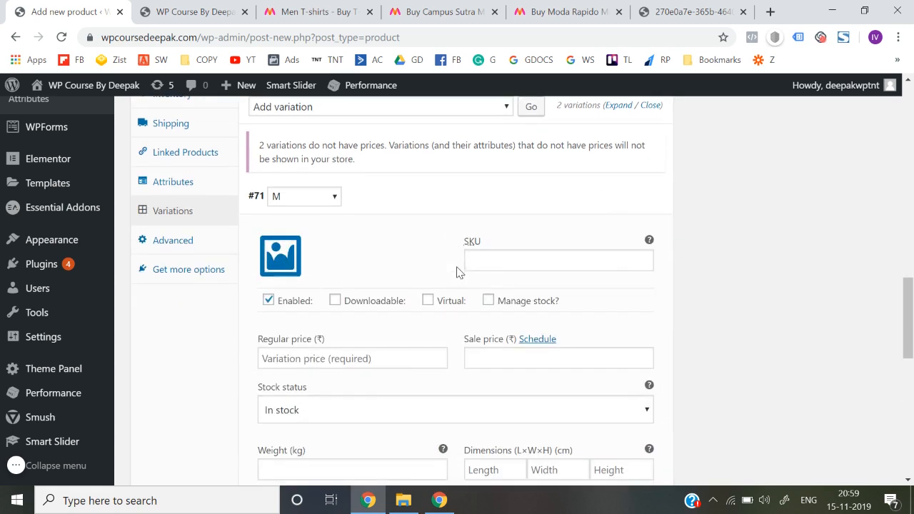
click(280, 255)
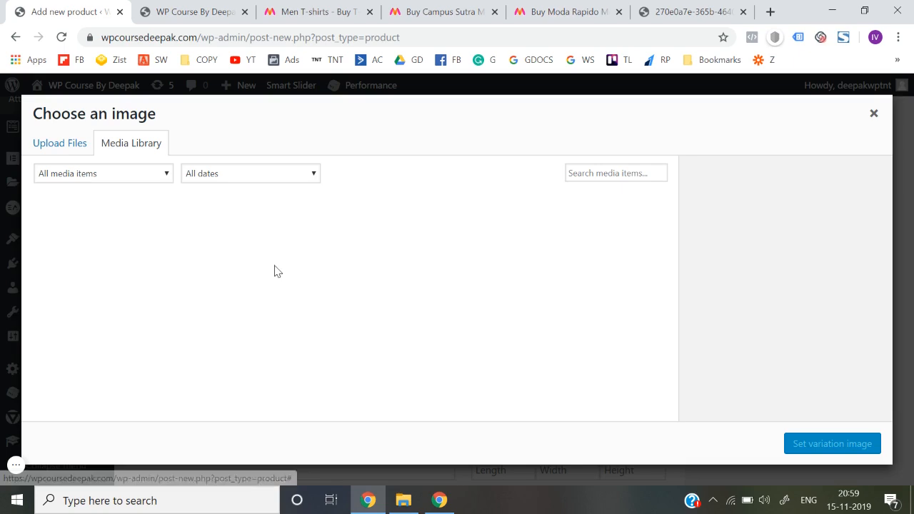
click(64, 142)
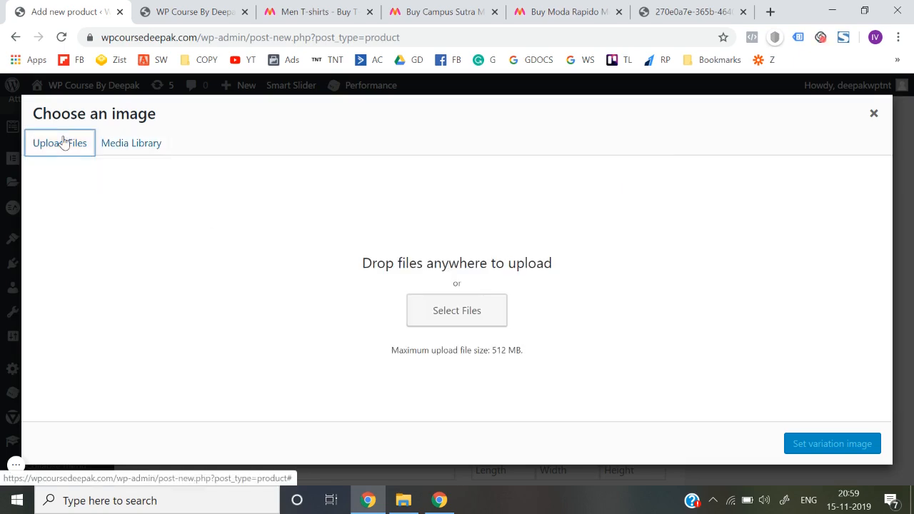
click(471, 319)
double_click(167, 107)
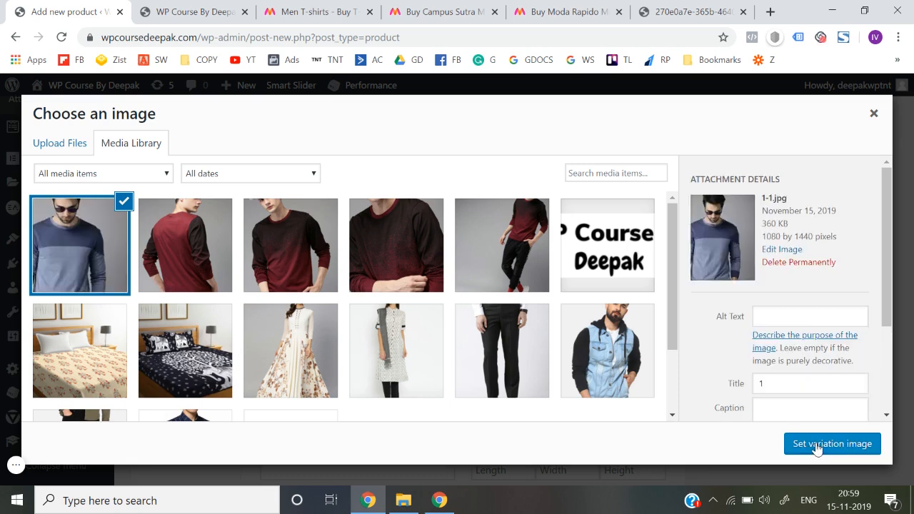
click(822, 445)
Step: Set the M variation's SKU to TU7, regular price to 1188 and sale price to 488, and collapse it
click(520, 258)
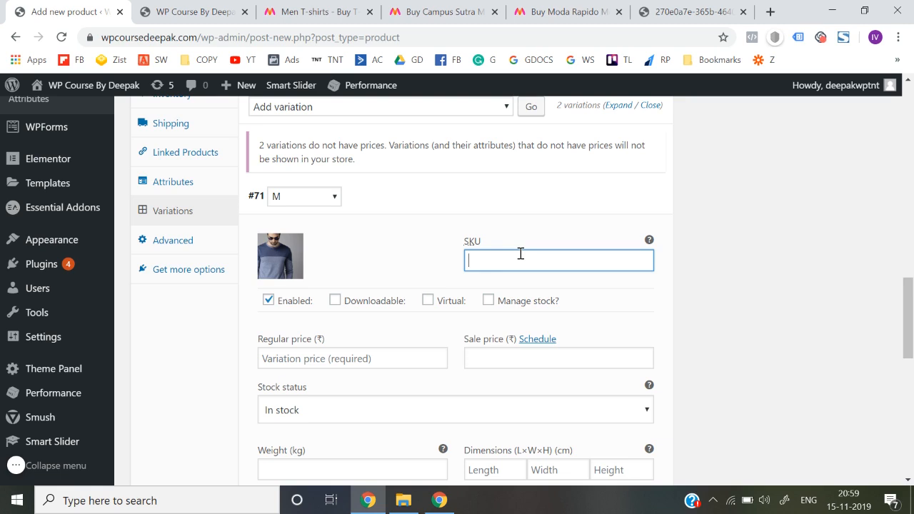
click(385, 359)
text(1188)
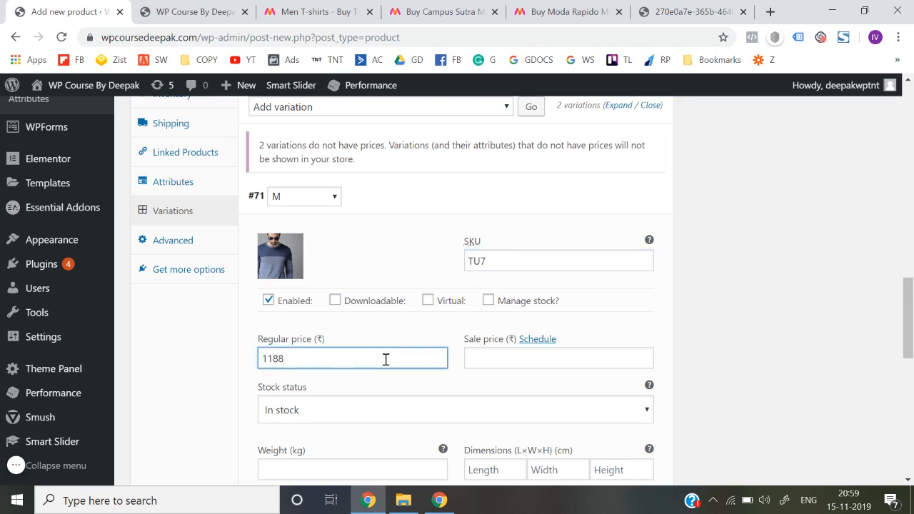
click(480, 361)
text(488)
scroll(481, 367, down, 3)
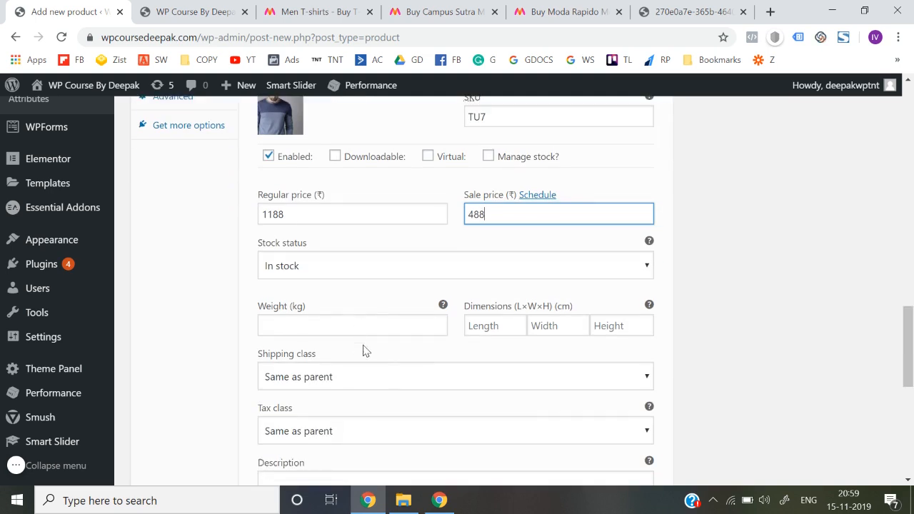
scroll(400, 382, down, 2)
scroll(400, 381, up, 5)
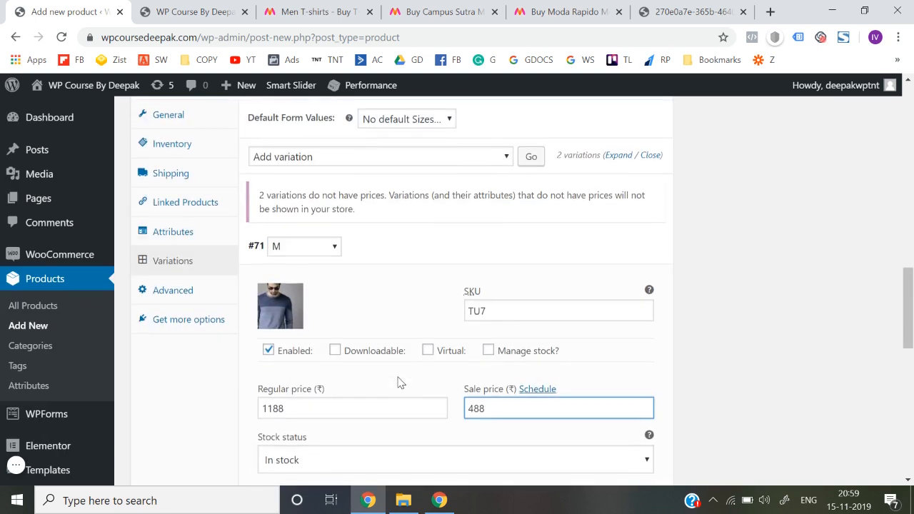
click(620, 255)
Step: Expand the S variation, upload 2.jpg from the computer and set it as the variation image
scroll(620, 255, down, 1)
click(549, 206)
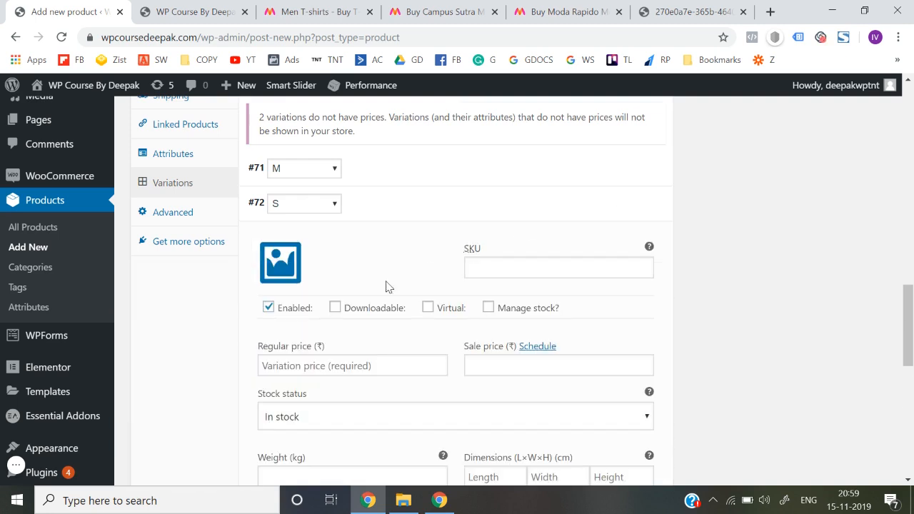
click(288, 269)
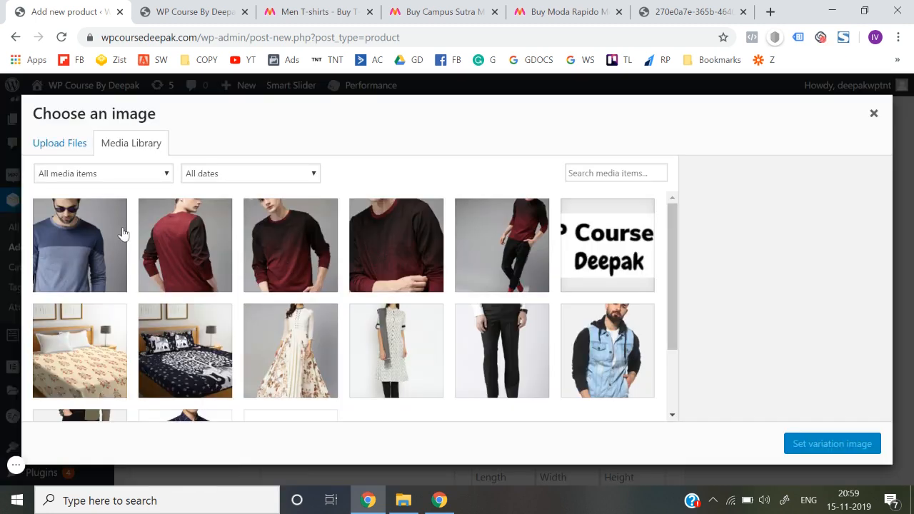
click(51, 155)
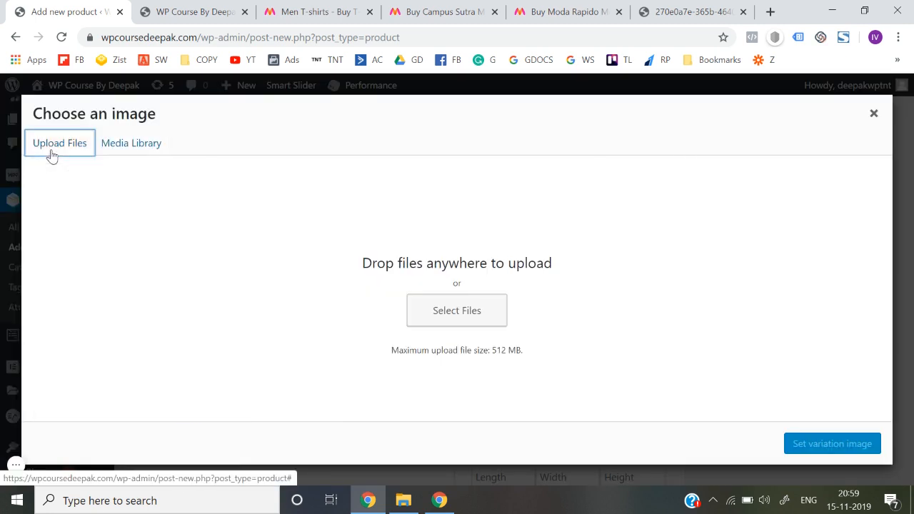
click(468, 322)
double_click(228, 129)
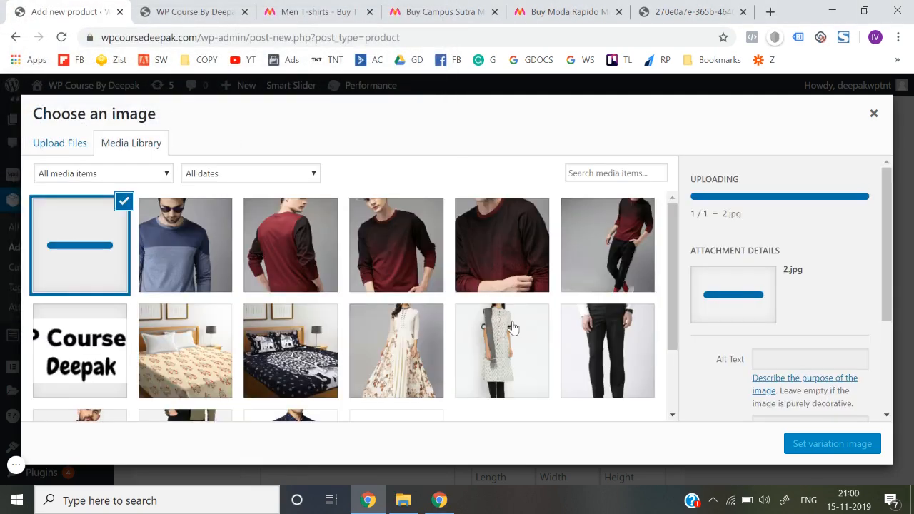
click(836, 446)
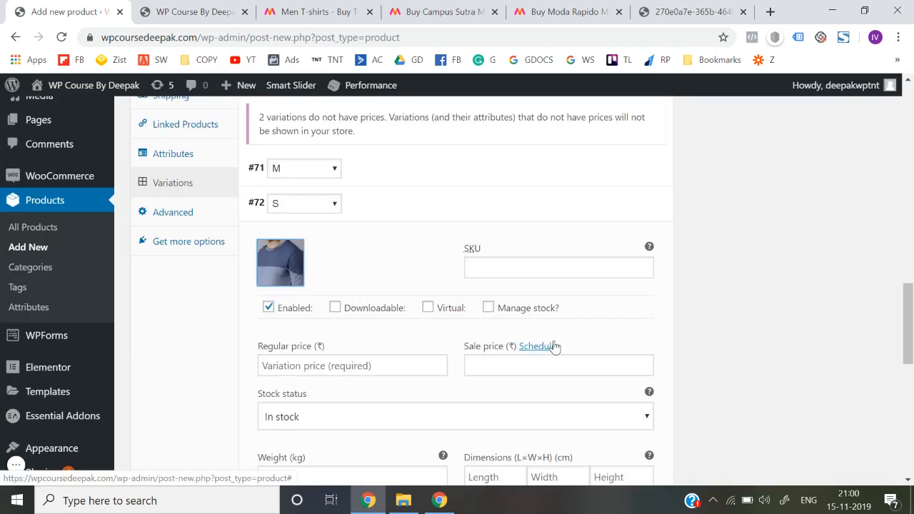
Step: Set the S variation's SKU to Yueywu, regular price to 1177 and sale price to 345
click(531, 276)
scroll(531, 278, down, 1)
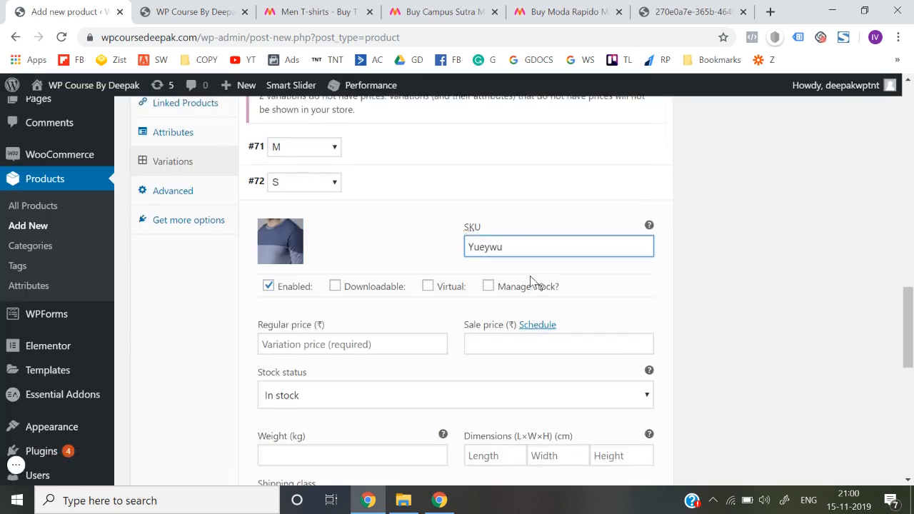
click(384, 336)
text(1177)
key(Tab)
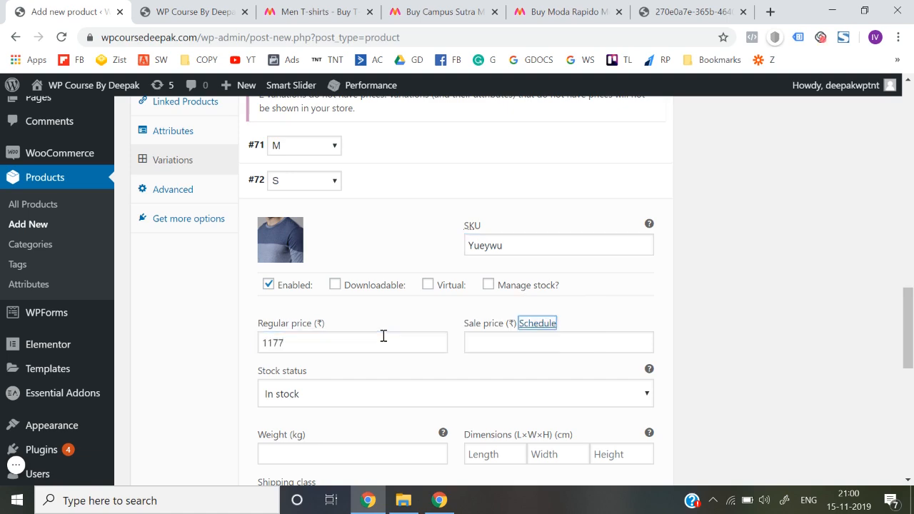
click(516, 342)
text(345)
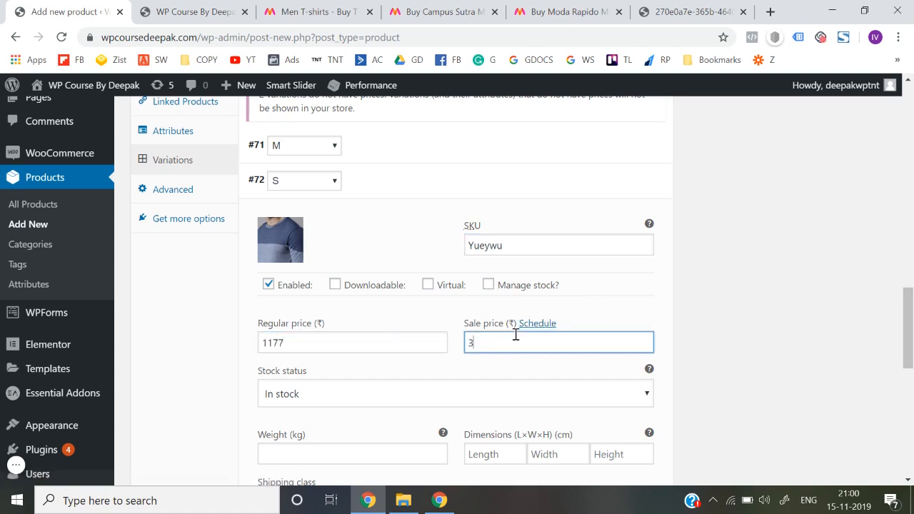
scroll(515, 334, down, 3)
scroll(516, 334, up, 4)
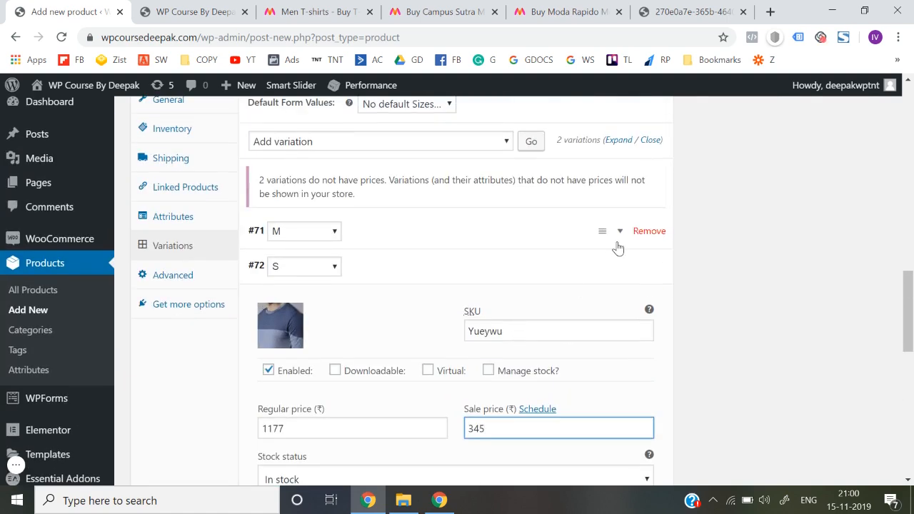
Step: Recheck the M variation's details and collapse both the M and S variations
scroll(621, 268, up, 1)
click(626, 268)
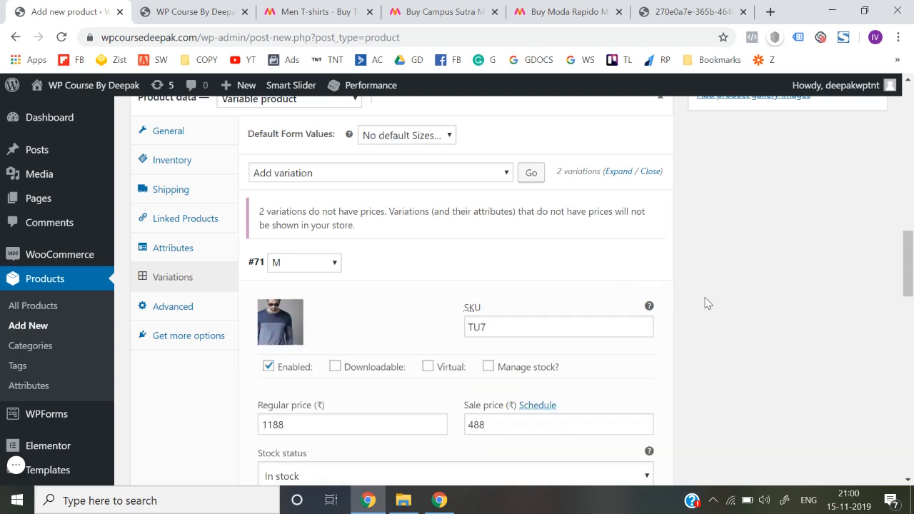
click(623, 265)
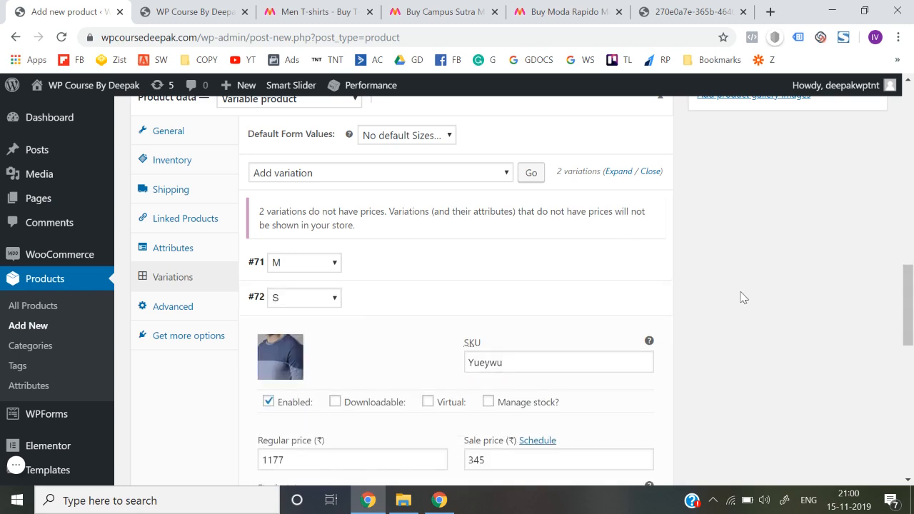
scroll(743, 300, down, 1)
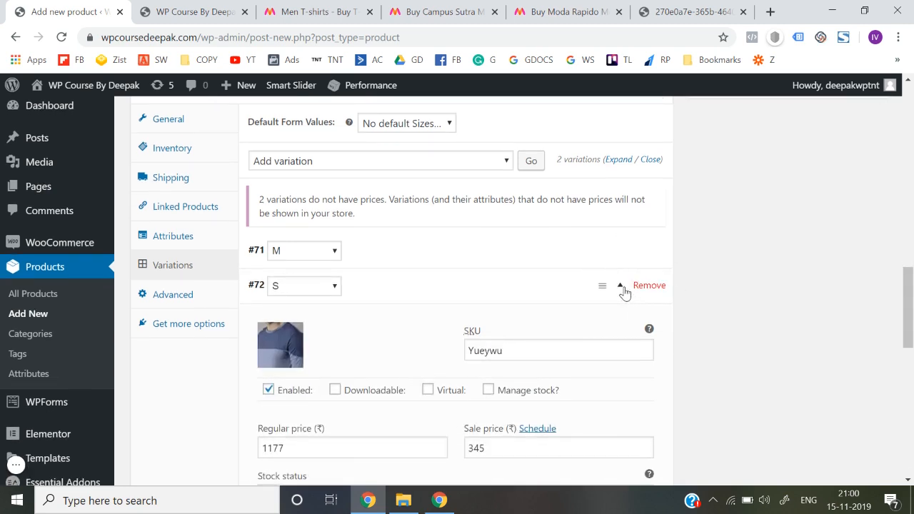
click(624, 292)
scroll(747, 322, down, 2)
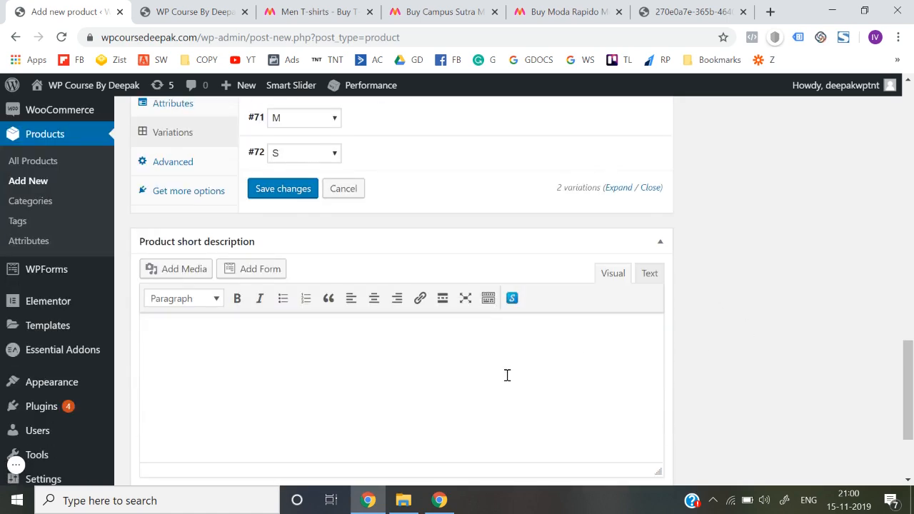
Step: Copy the Moda Rapido T-shirt's product details, Size & Fit and Material & Care text from Myntra into the new product's short description
click(564, 12)
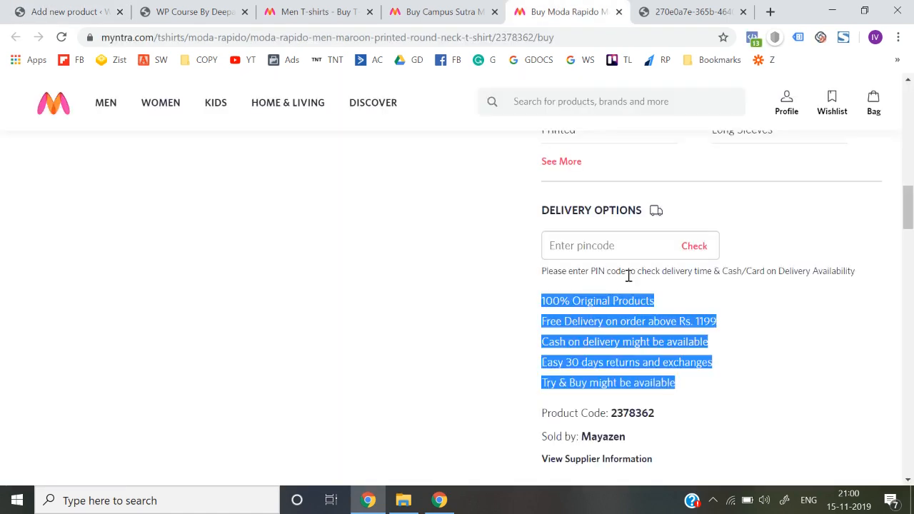
scroll(637, 306, up, 8)
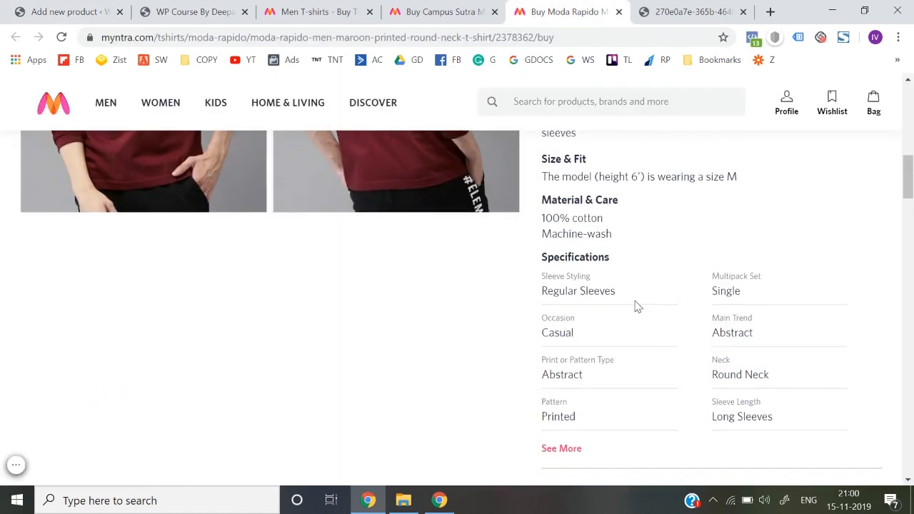
scroll(638, 306, up, 4)
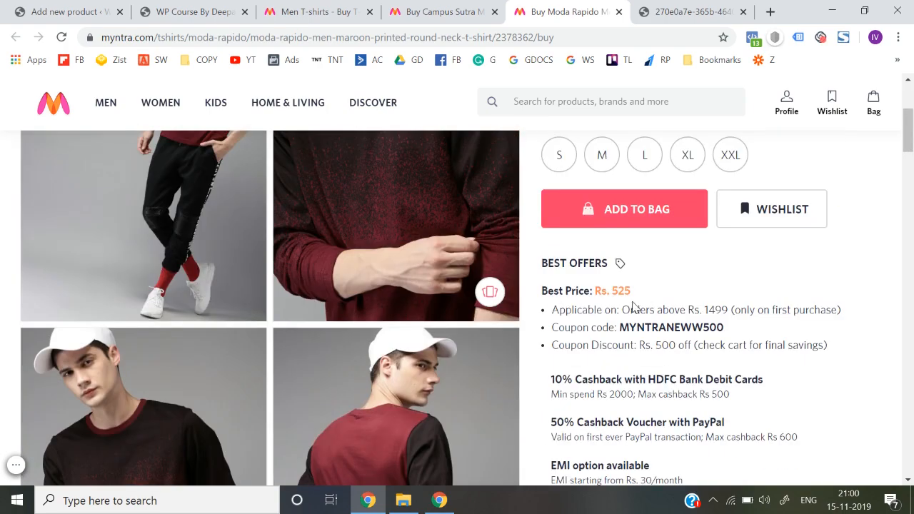
scroll(572, 300, down, 4)
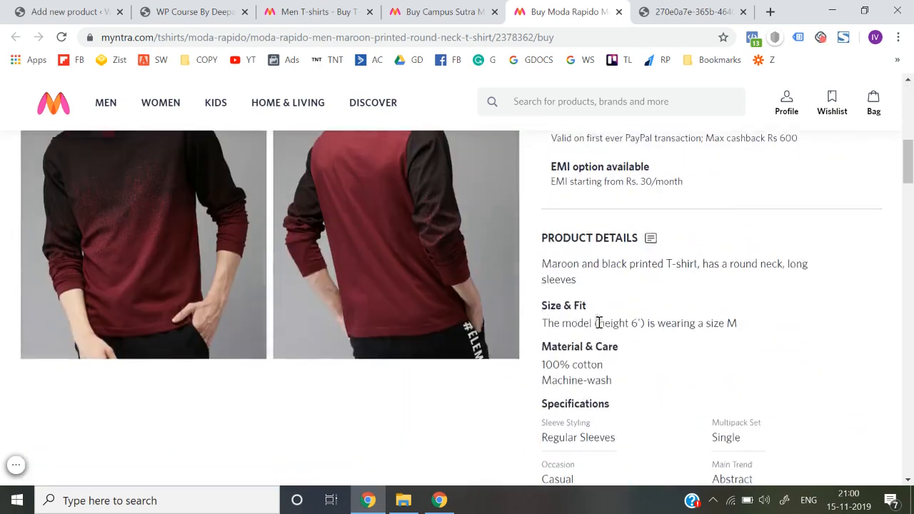
drag(589, 355, 620, 382)
click(68, 12)
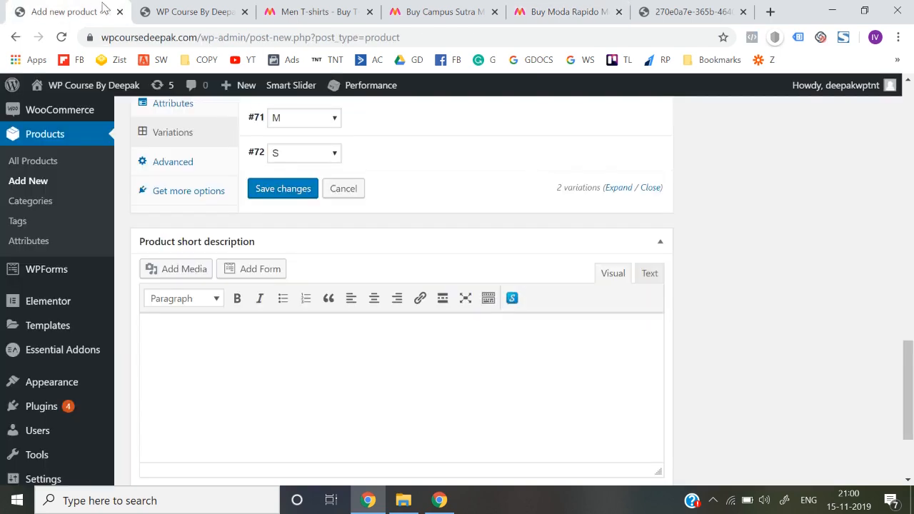
text(Size & Fit The model (height 6') is wearing a size M Material & Care 100% cotton Machine-wash)
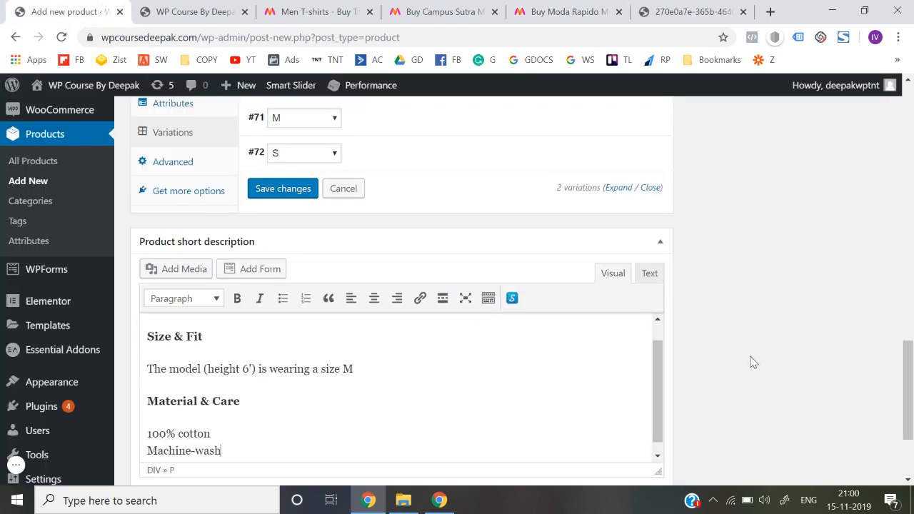
Step: Set 2-1.jpg from the media library, the blue T-shirt close-up, as the product image
scroll(751, 360, up, 6)
scroll(751, 362, down, 1)
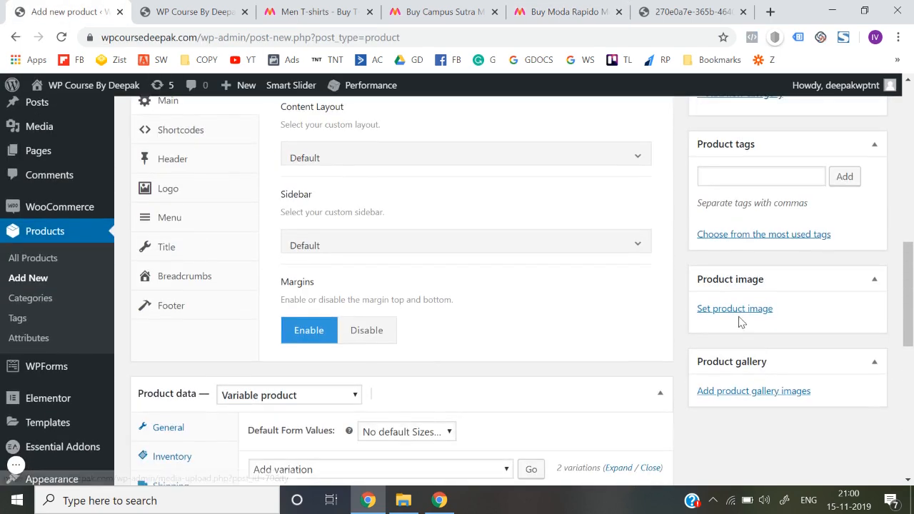
click(741, 312)
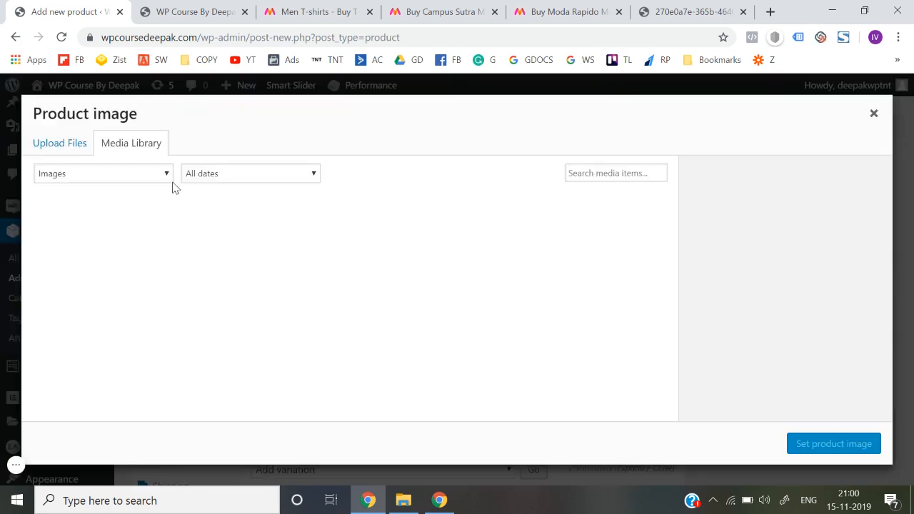
click(64, 238)
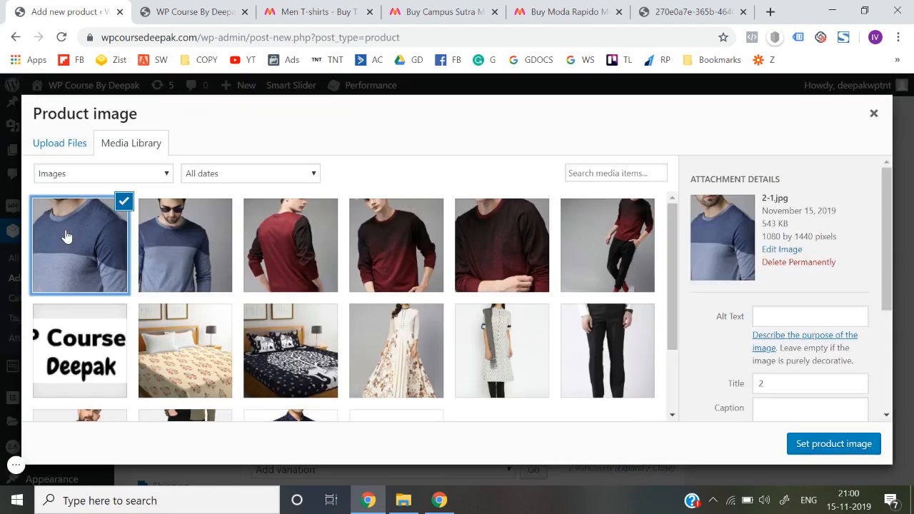
click(802, 443)
Step: Start adding product gallery images and select 1-1.jpg, the blue T-shirt front view, from the media library
scroll(767, 304, down, 2)
scroll(765, 389, down, 2)
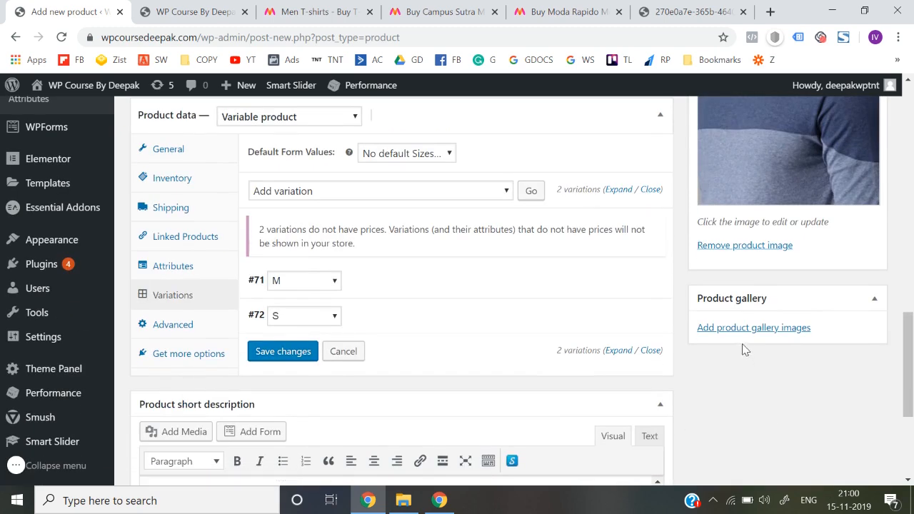
click(745, 336)
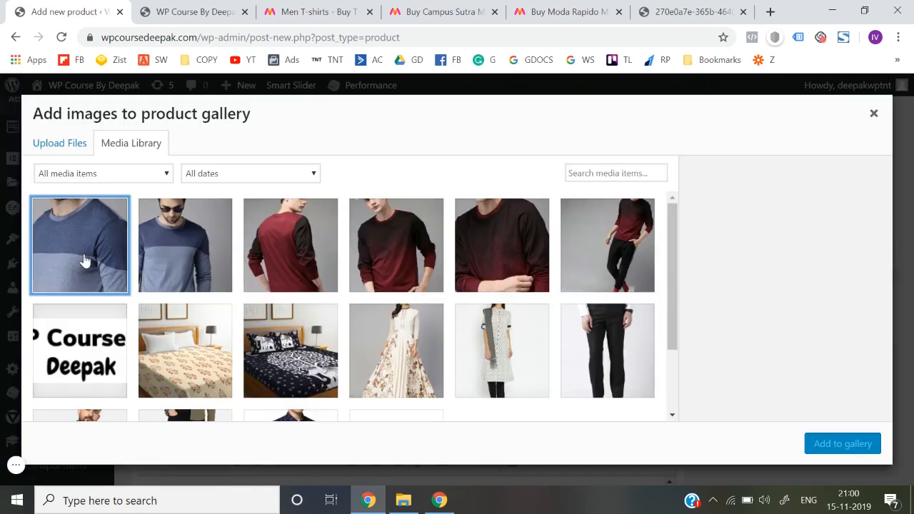
click(81, 261)
click(189, 252)
click(96, 257)
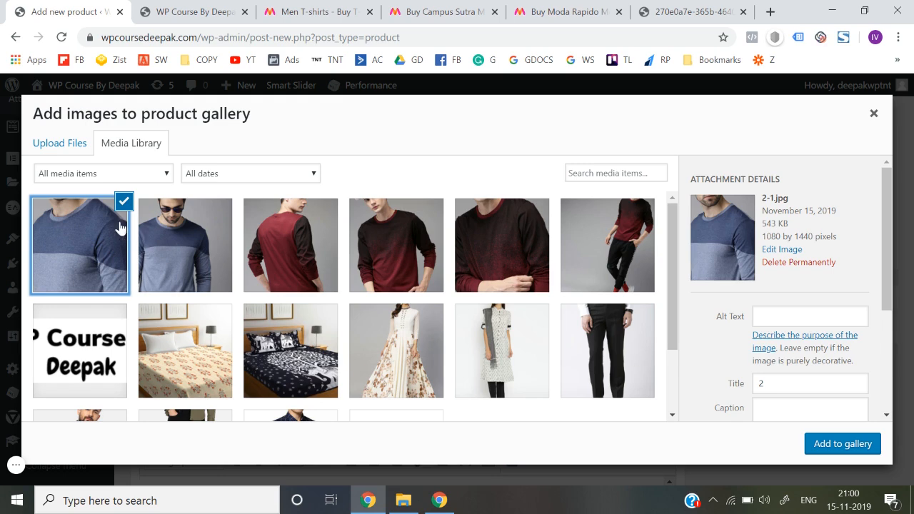
click(178, 238)
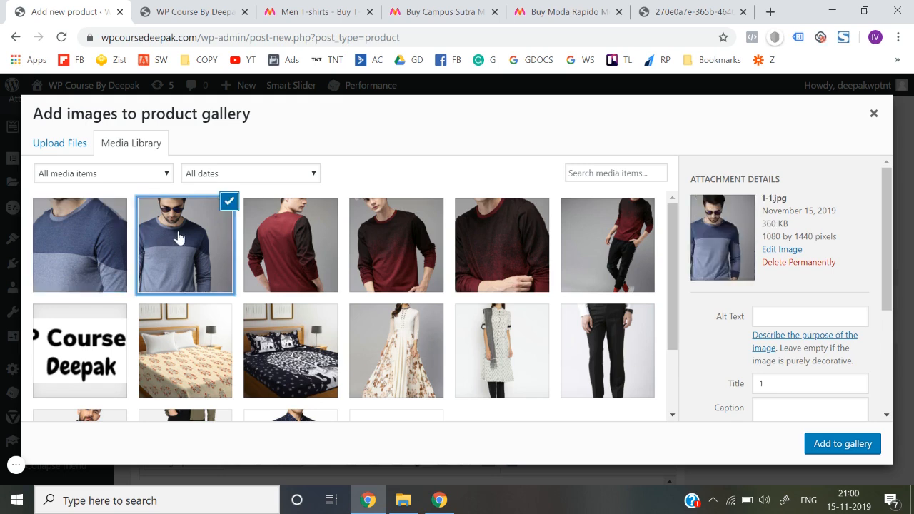
Step: Upload images 1, 2 and 33 from the desktop Images folder and add them with the selected image to the product gallery
click(57, 143)
click(445, 302)
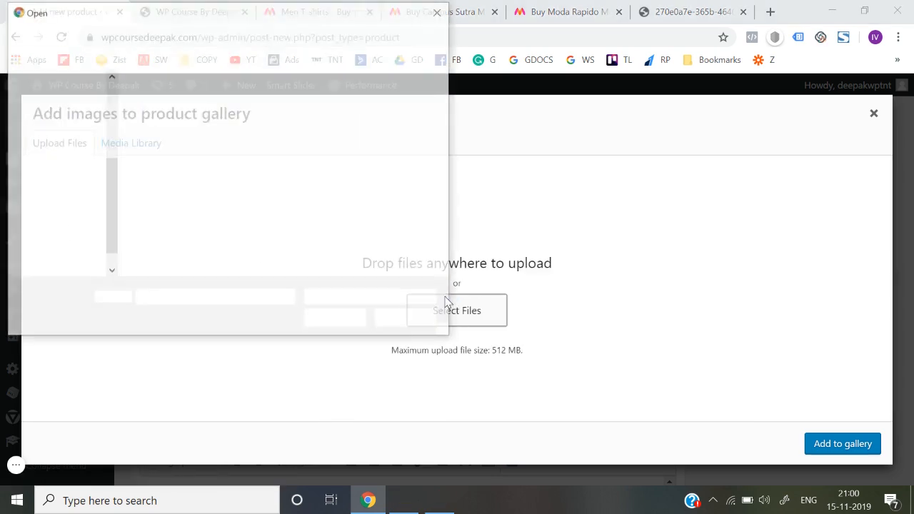
drag(92, 86, 53, 107)
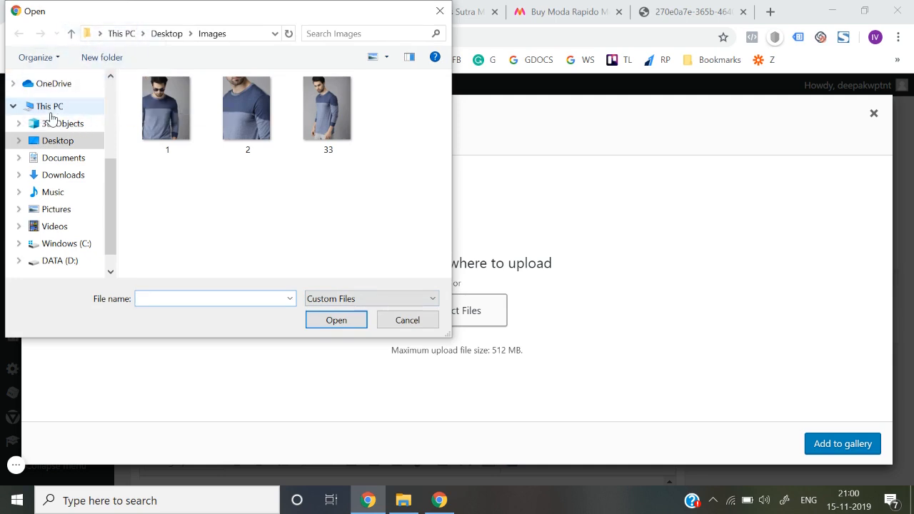
click(174, 119)
key(ctrl+a)
key(Return)
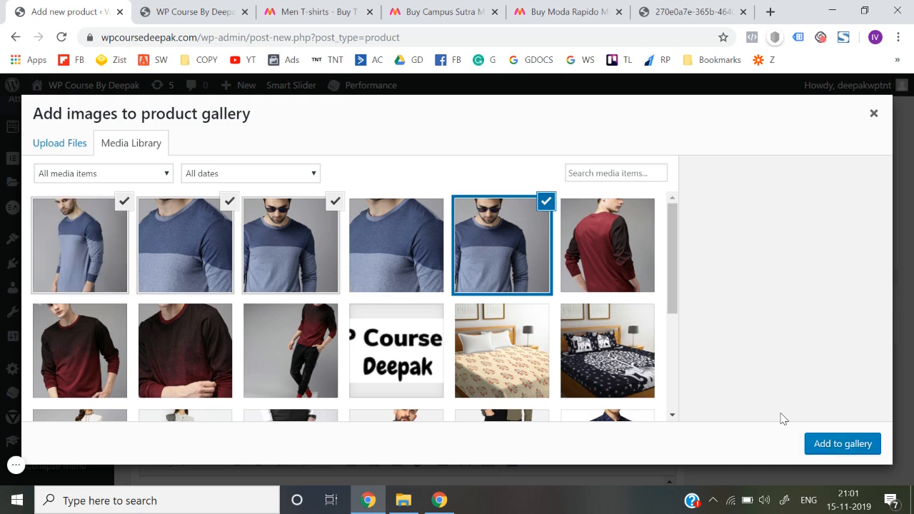
click(850, 448)
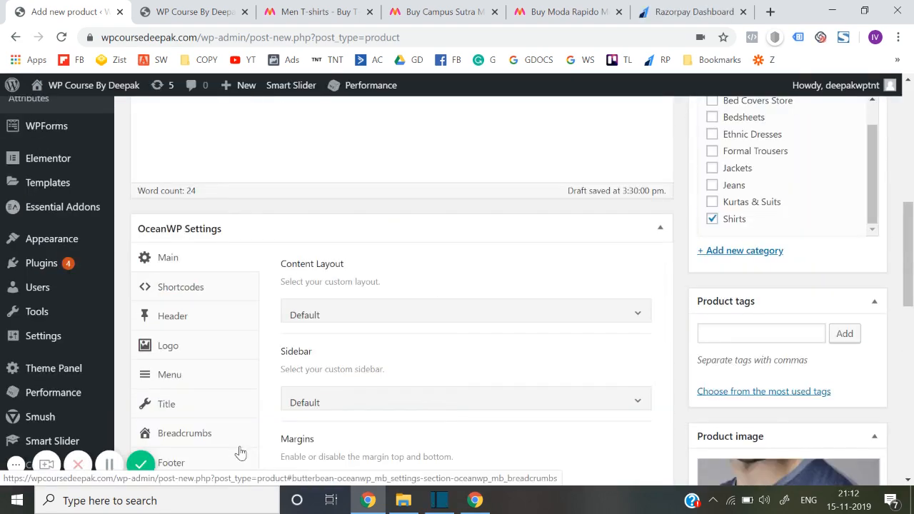
Step: Check the gallery, variations and Shirts category, and publish the Campus Sutra product
scroll(667, 433, down, 5)
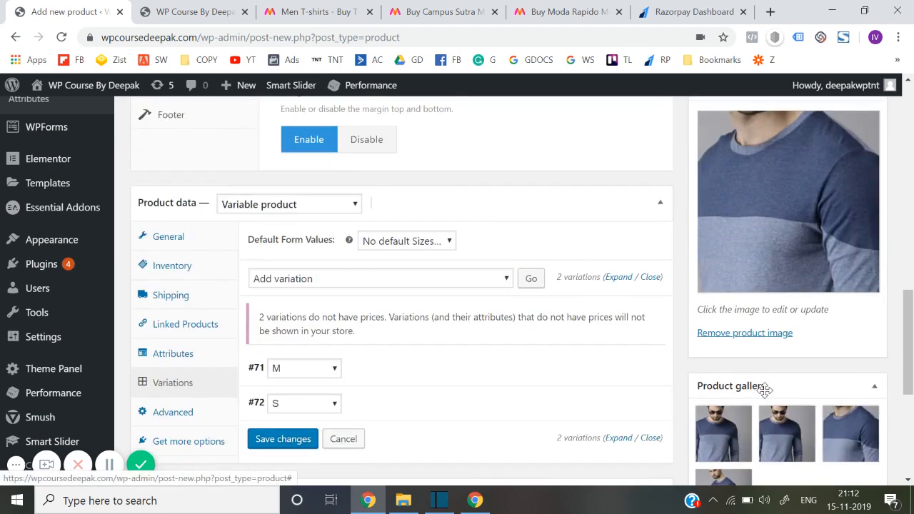
scroll(766, 397, up, 2)
scroll(766, 397, up, 4)
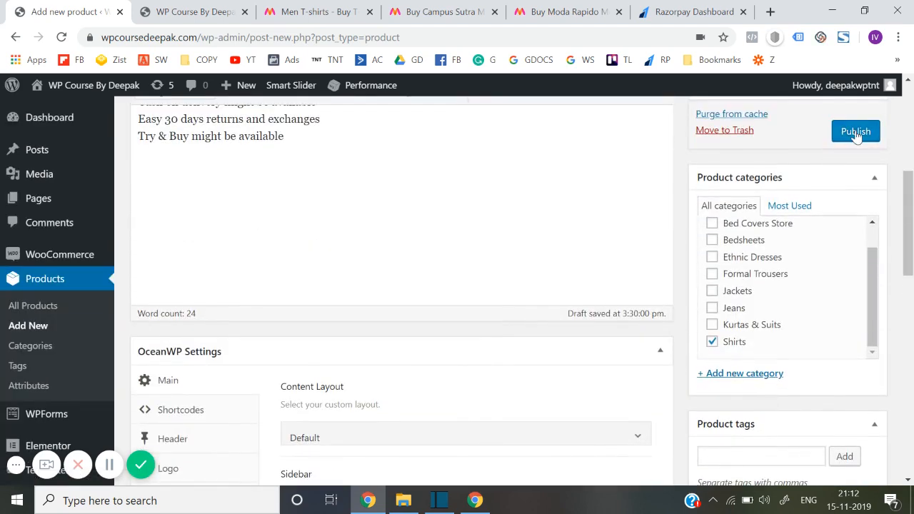
click(855, 133)
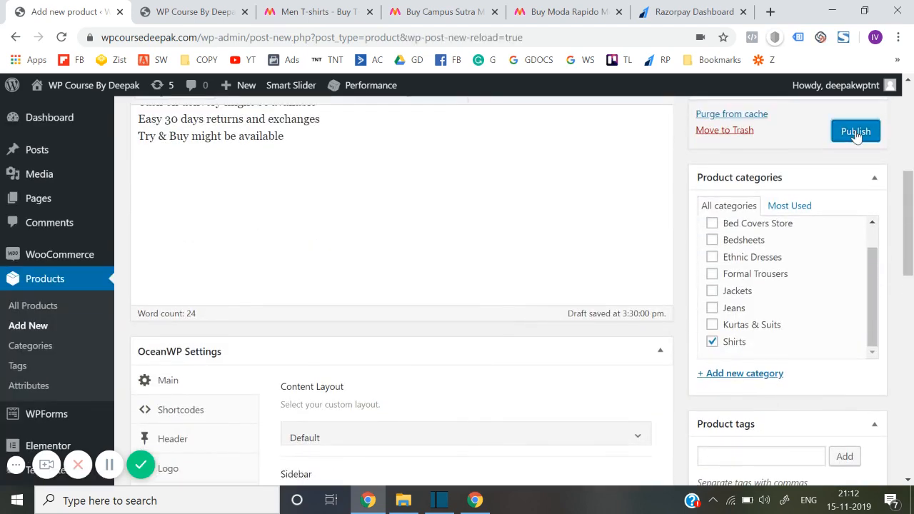
click(856, 133)
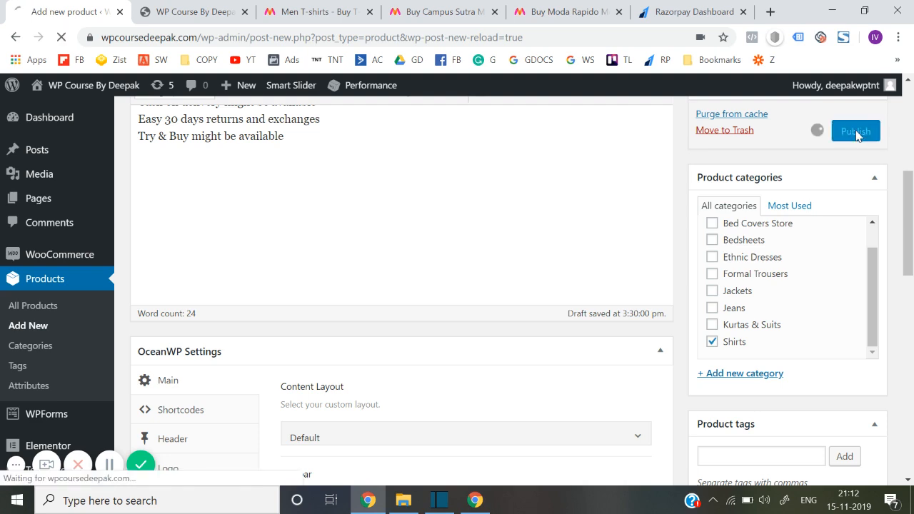
click(16, 464)
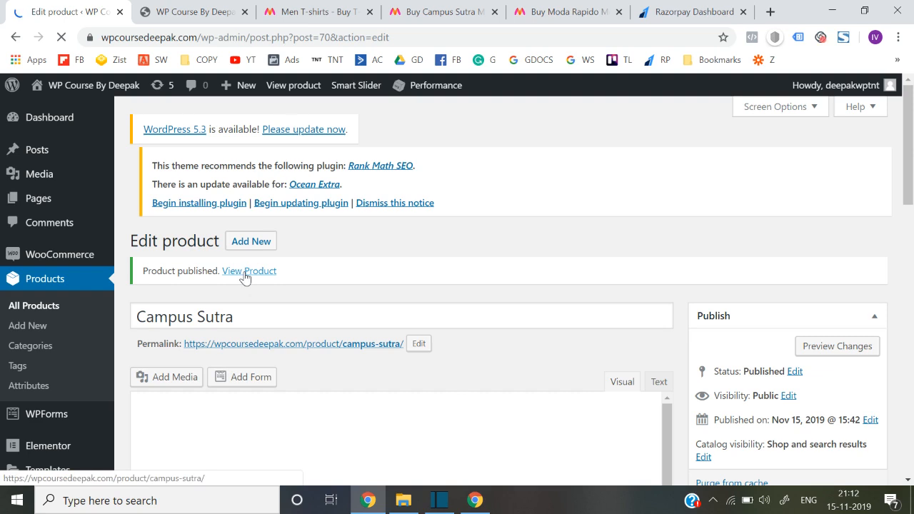
Step: Open the published Campus Sutra product page in a new tab and review its price, images and description
right_click(249, 278)
click(265, 283)
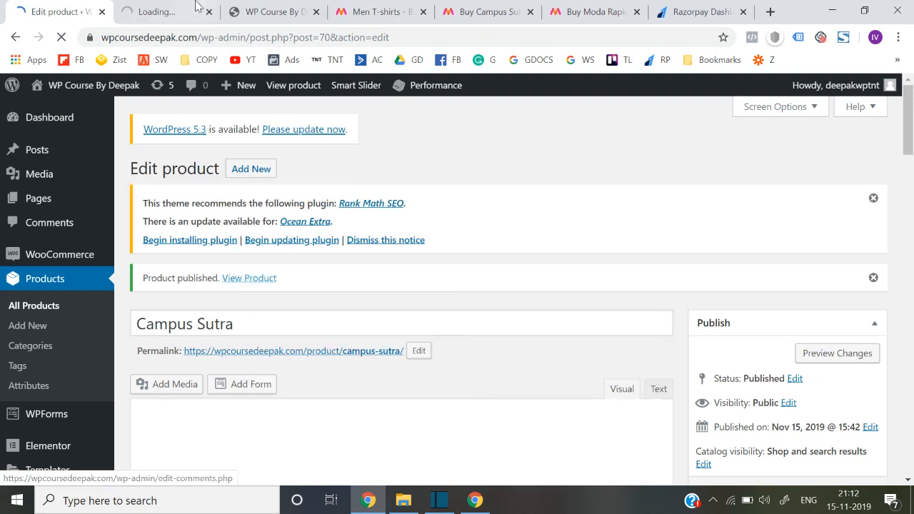
click(196, 5)
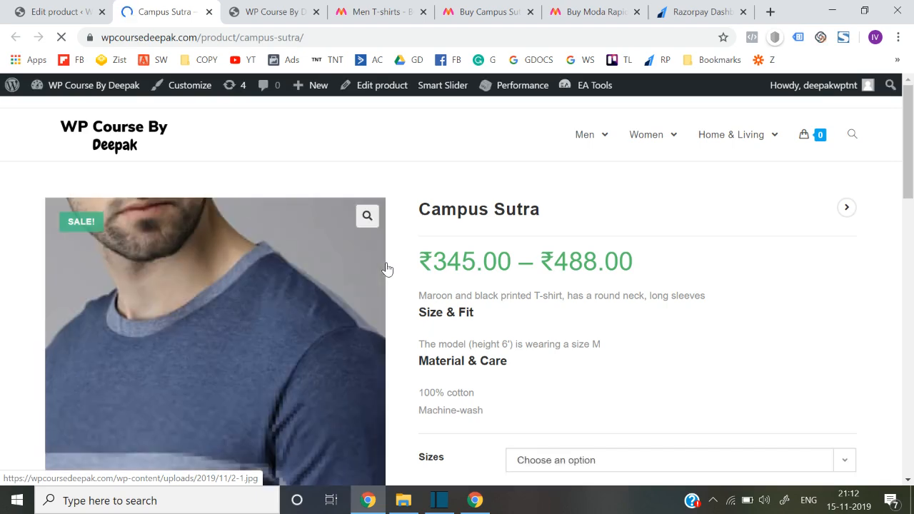
scroll(527, 292, down, 1)
scroll(528, 293, down, 7)
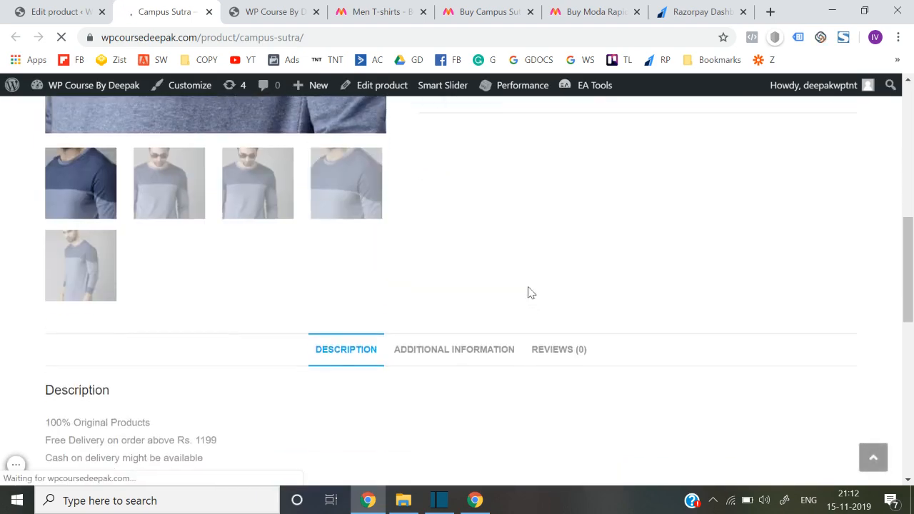
scroll(527, 293, up, 4)
scroll(536, 275, up, 5)
Step: Browse the men's Shirts category and open the Moda Rapido product to review its page
mouse_move(585, 145)
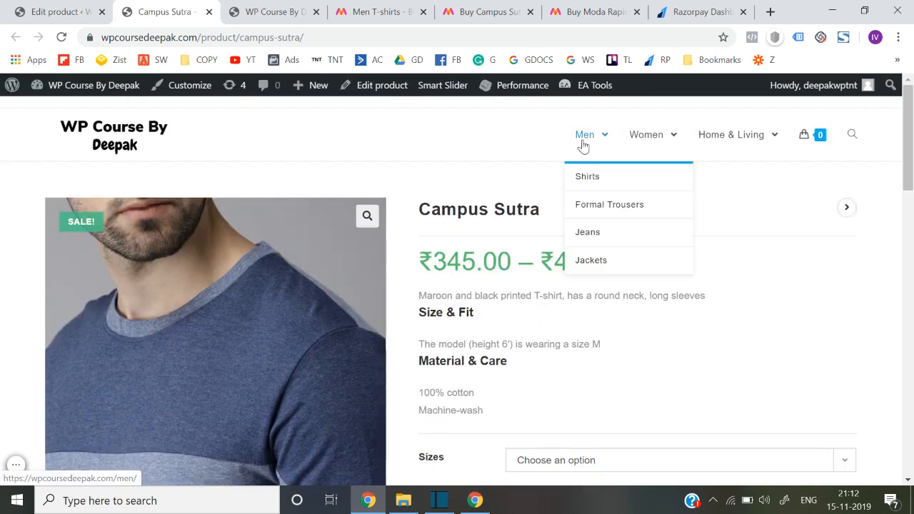
click(590, 176)
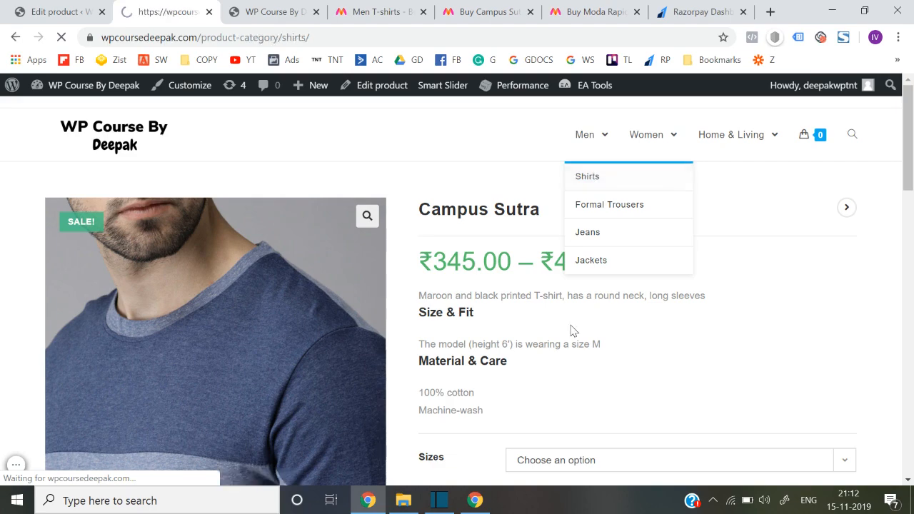
scroll(431, 305, down, 4)
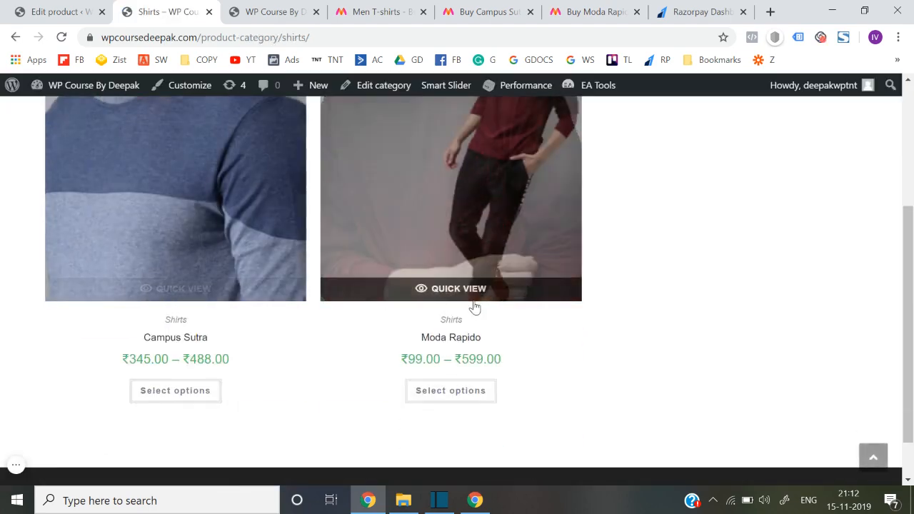
scroll(435, 305, up, 2)
click(455, 304)
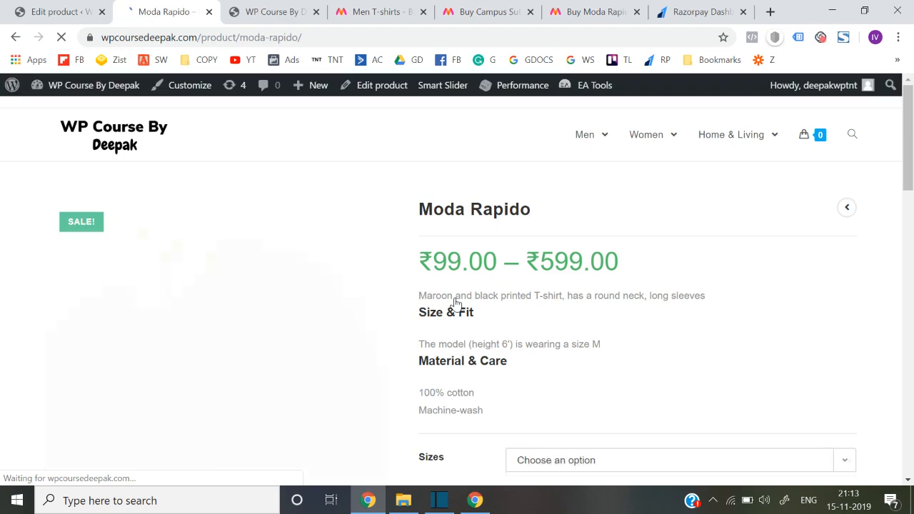
scroll(455, 304, down, 5)
scroll(455, 304, up, 5)
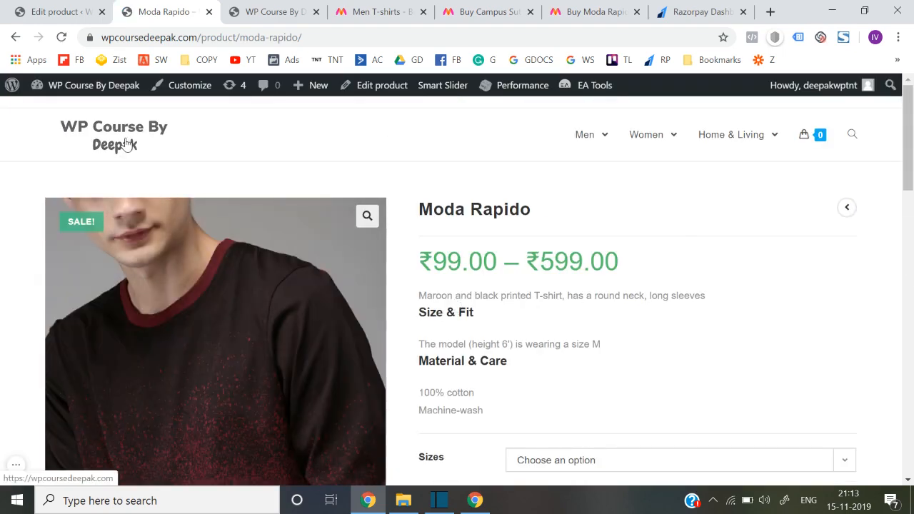
Step: Go to the shop's home page and show the product categories under Men
click(131, 143)
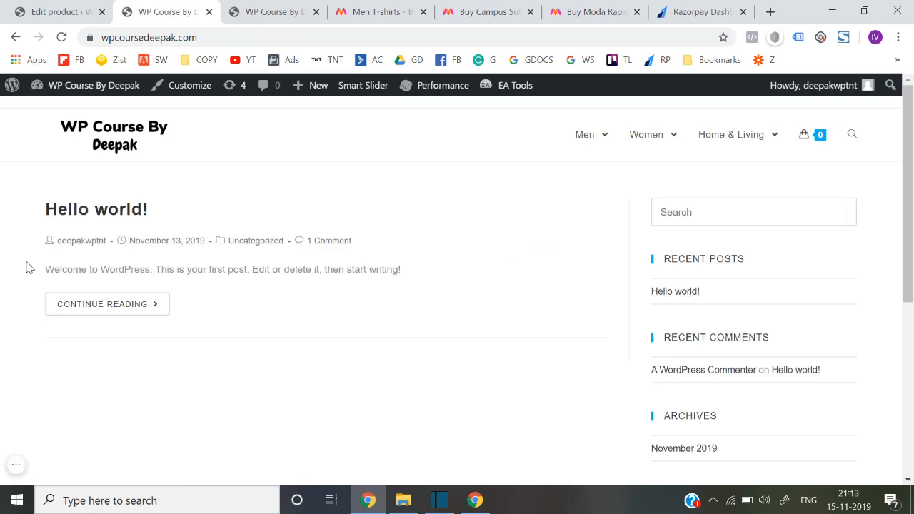
mouse_move(604, 140)
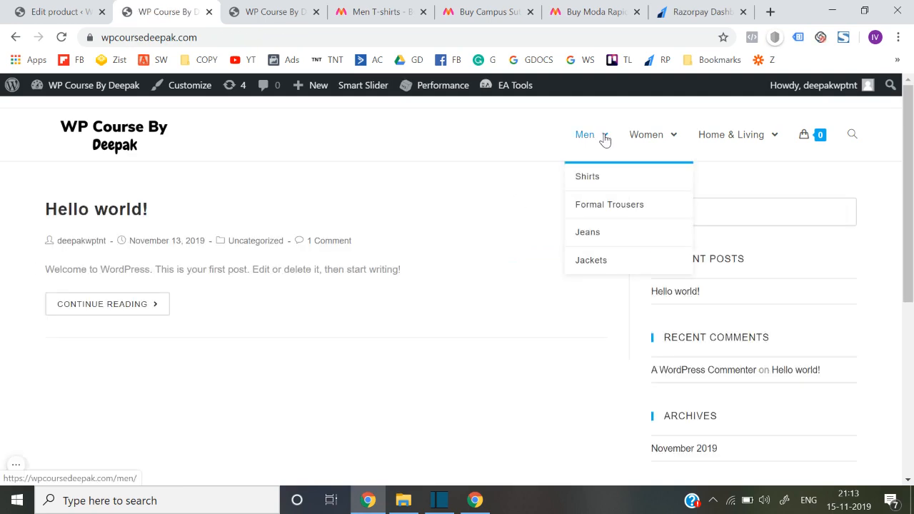